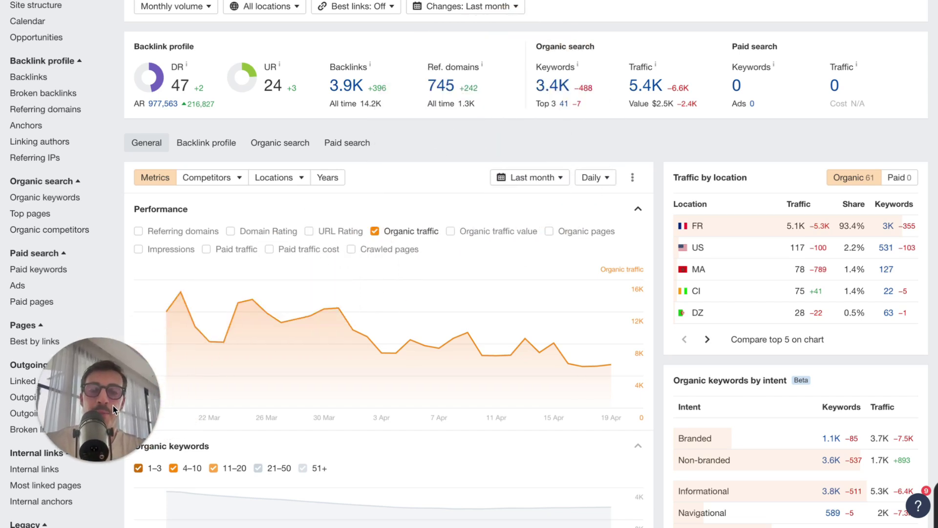
# Examine the website's backlink, organic search and traffic-by-location figures, highlighting the France row in the location table
pyautogui.scroll(1, 574, 148)
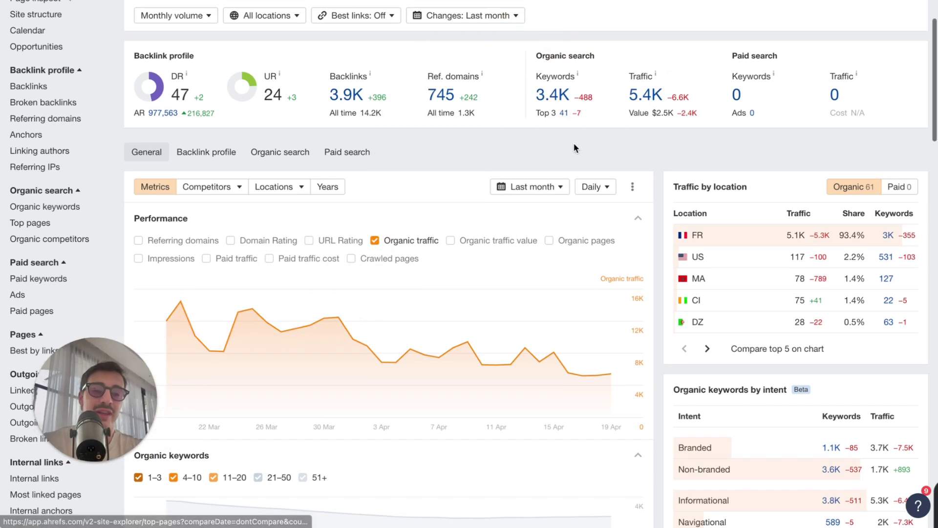
pyautogui.moveTo(575, 148); pyautogui.dragTo(526, 111)
pyautogui.click(526, 141)
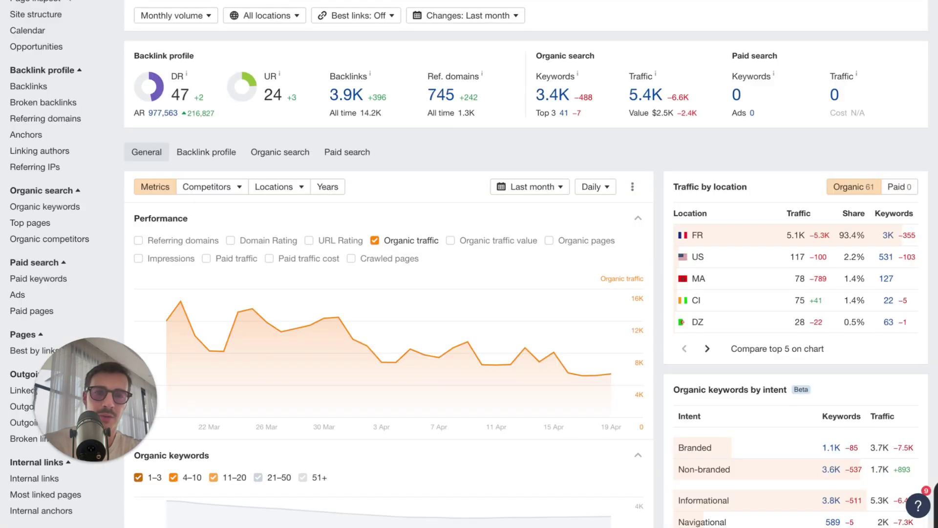
pyautogui.scroll(-2, 748, 183)
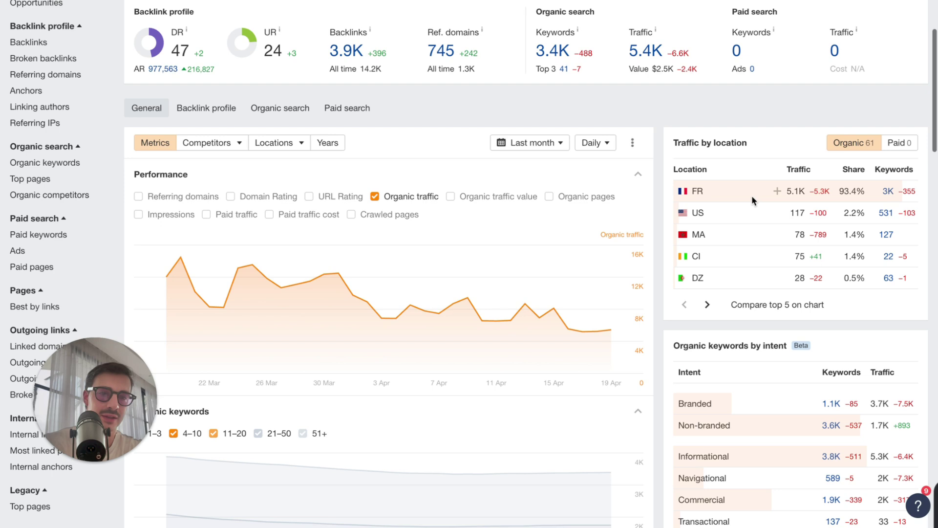
pyautogui.moveTo(808, 193); pyautogui.dragTo(904, 190)
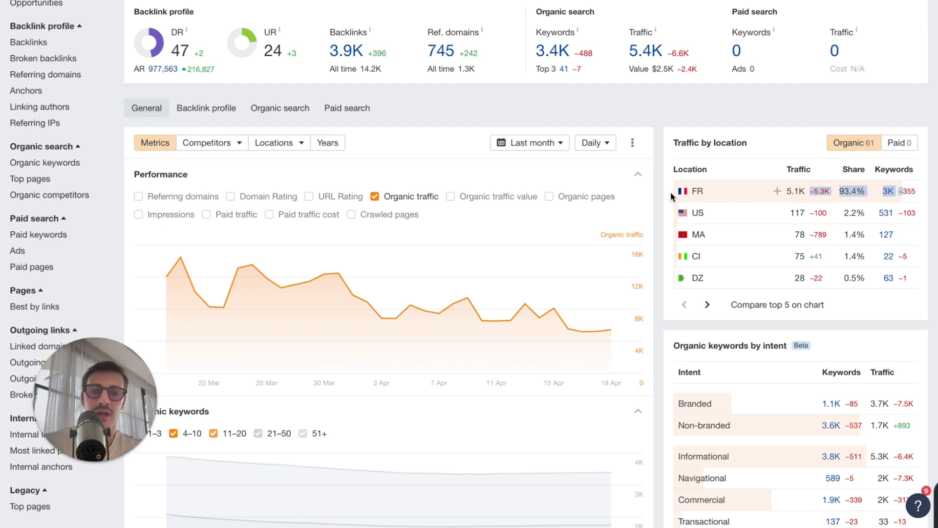
pyautogui.click(924, 196)
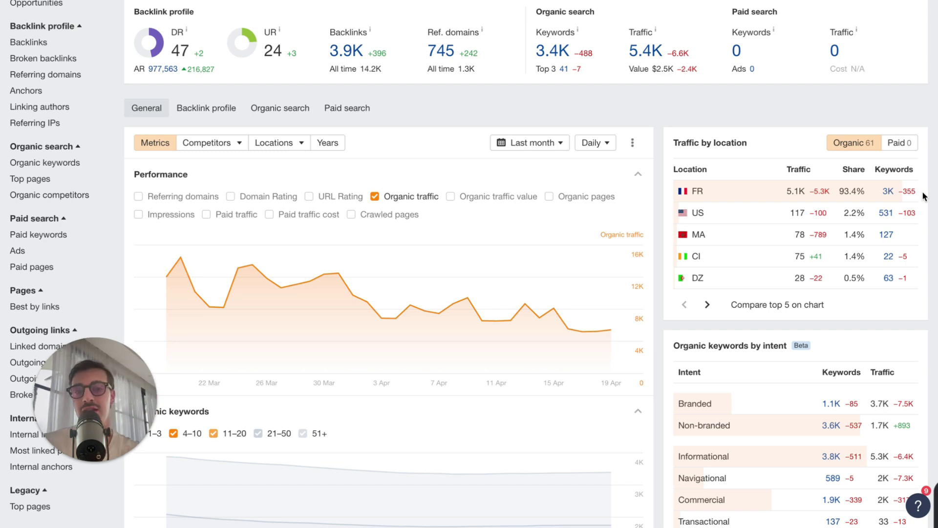
pyautogui.moveTo(924, 195); pyautogui.dragTo(662, 196)
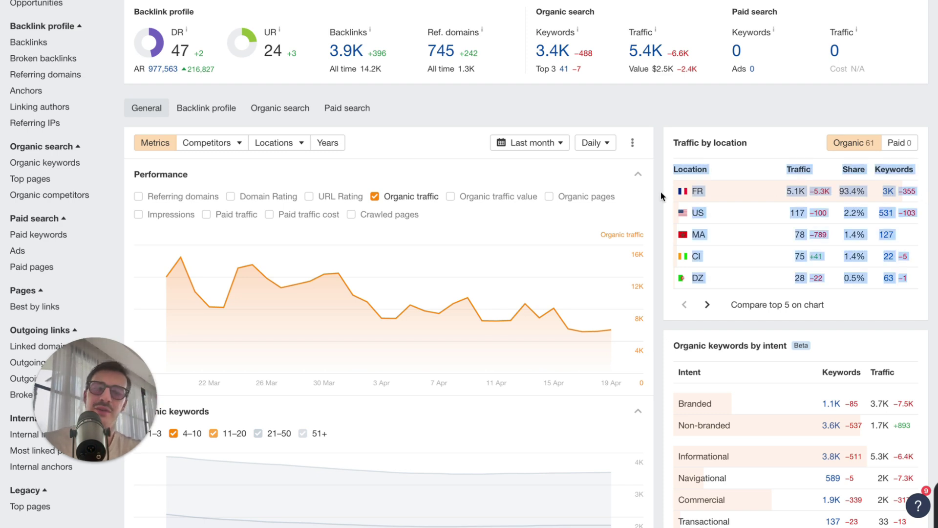
pyautogui.click(661, 196)
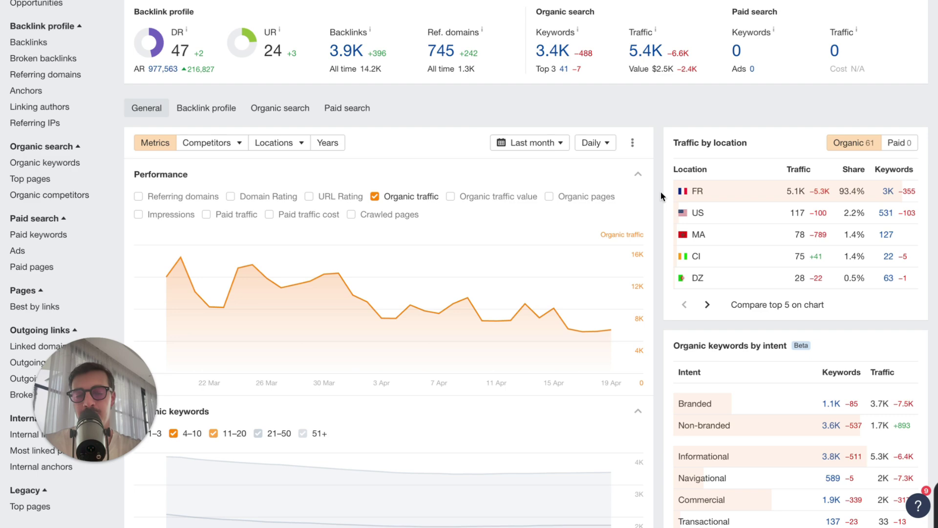
pyautogui.scroll(3, 661, 196)
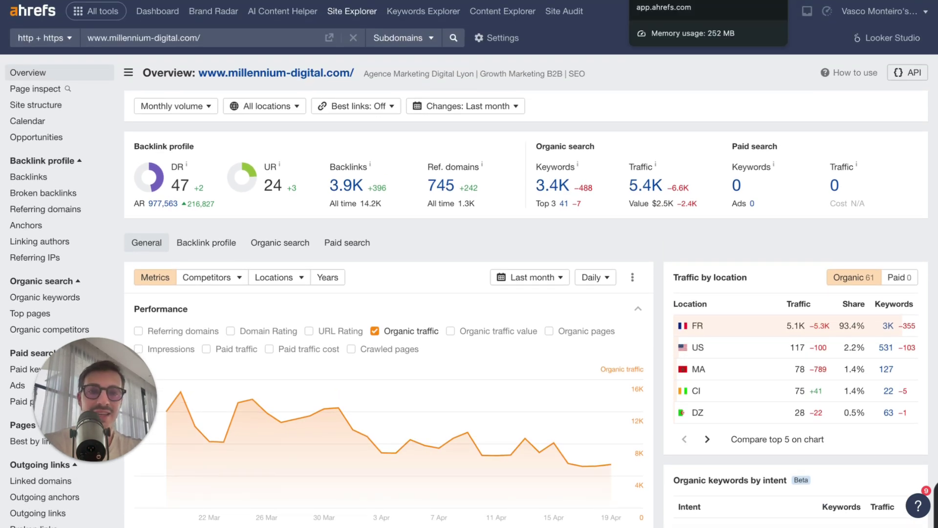
# Switch to the overview of the o1-pro-mode-chatgpt-pro article and check its average organic traffic over the last 6 months
pyautogui.click(665, 2)
pyautogui.scroll(-2, 440, 220)
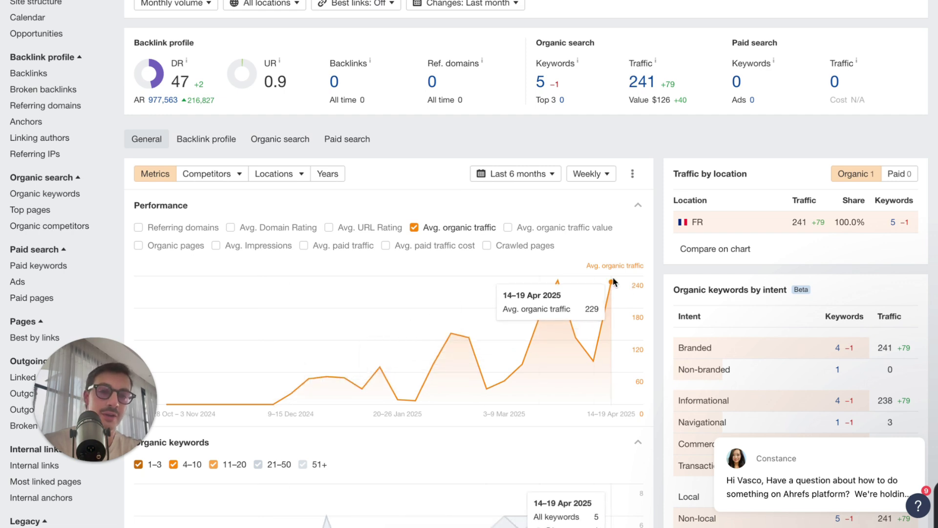
pyautogui.scroll(1, 621, 161)
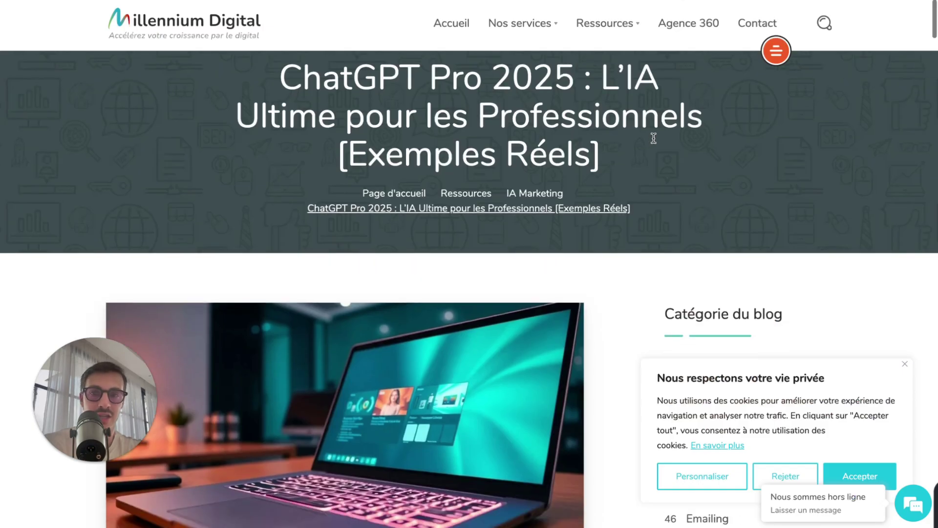
# Skim the ChatGPT Pro 2025 blog article at a reduced page zoom, covering its title, embedded video and opening sections
pyautogui.scroll(-10, 654, 138)
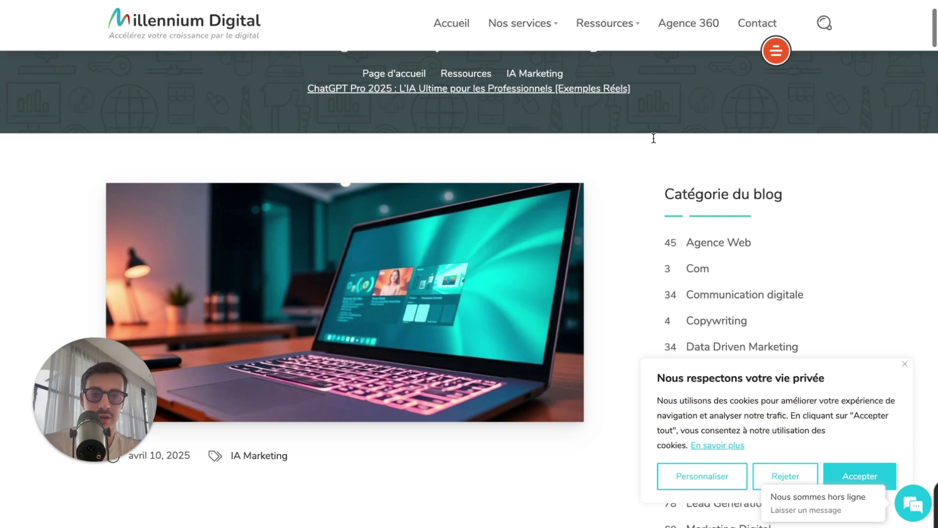
pyautogui.hotkey('ctrl', '-')
pyautogui.hotkey('ctrl', '-')
pyautogui.hotkey('ctrl', '-')
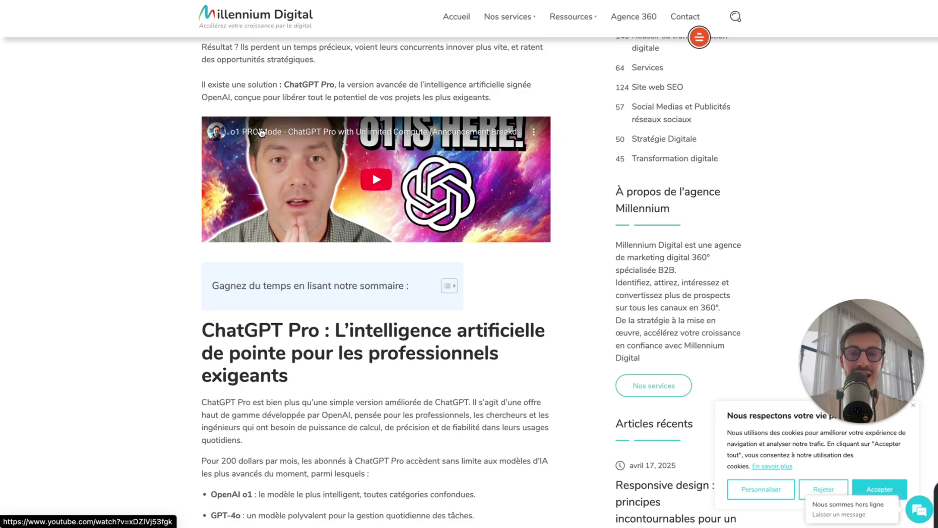
pyautogui.scroll(10, 264, 172)
pyautogui.scroll(-20, 260, 215)
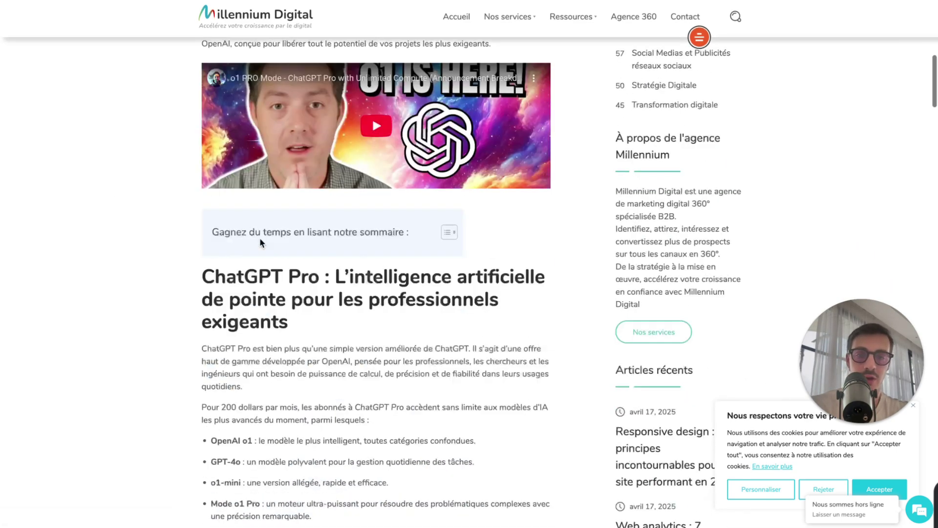
pyautogui.scroll(8, 260, 264)
pyautogui.scroll(10, 260, 263)
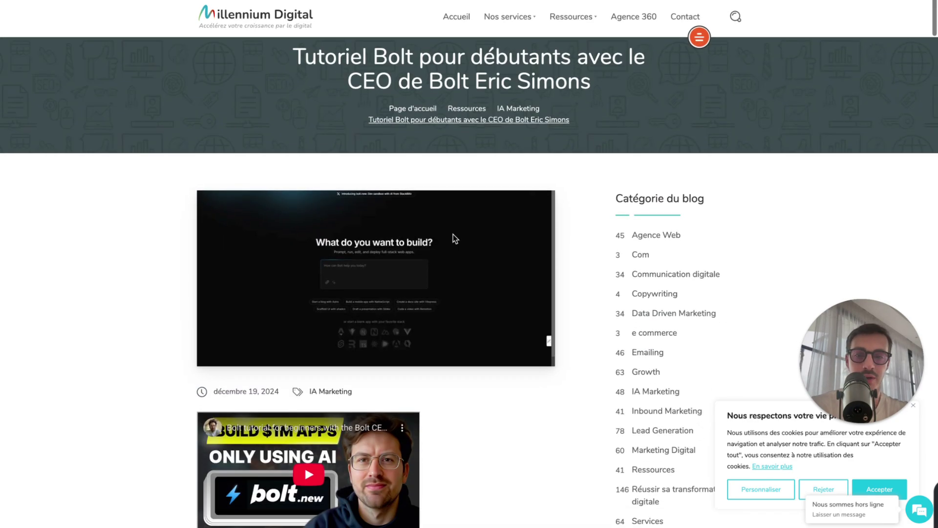
# Skim the other blog articles on Bolt, uncensored search engines, conversational AI, ChatGPT o1 and Windsurf AI, including their embedded videos
pyautogui.scroll(-15, 454, 236)
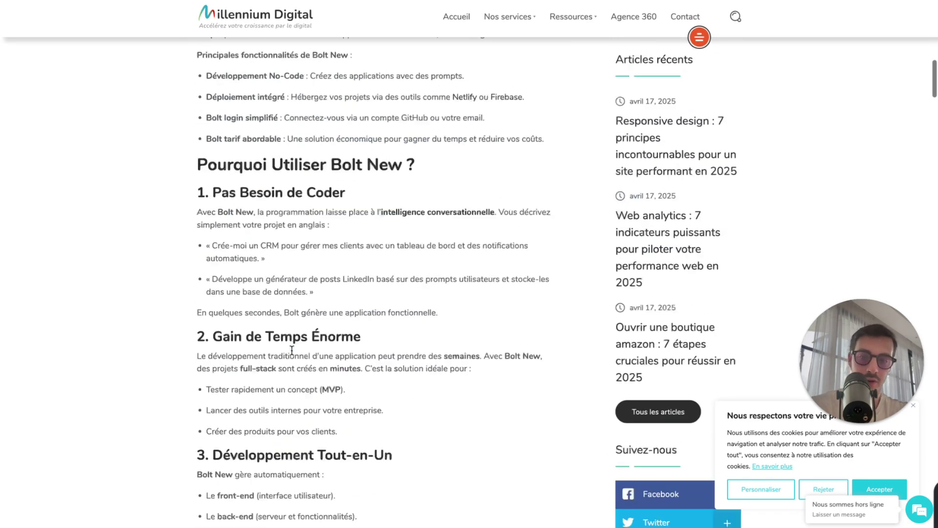
pyautogui.scroll(-6, 292, 350)
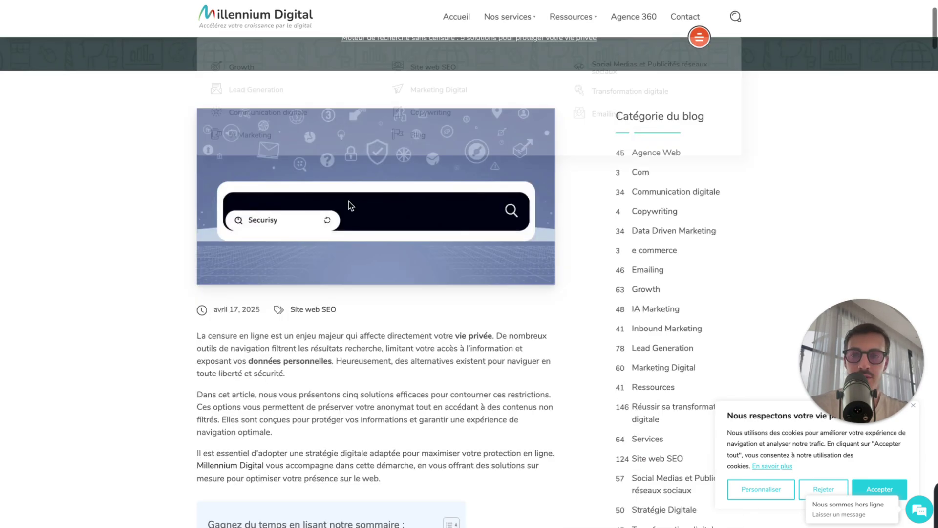
pyautogui.scroll(-5, 359, 304)
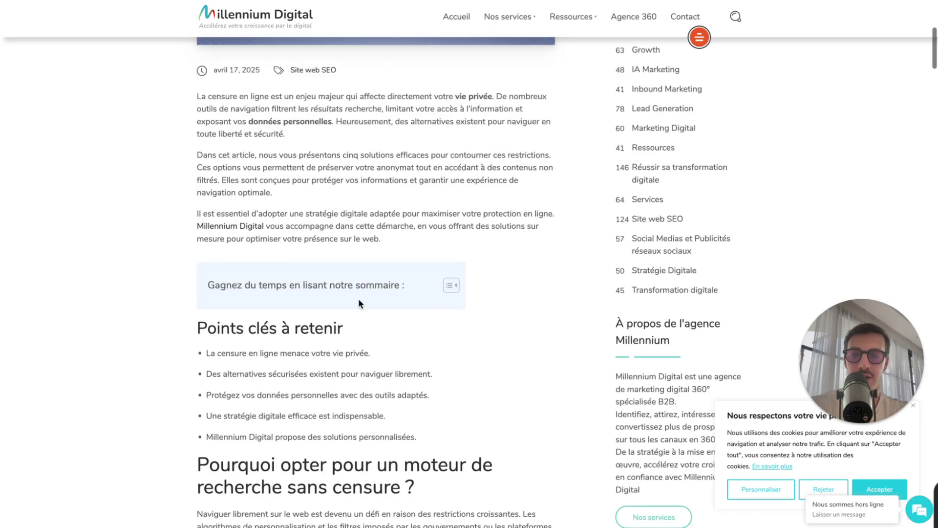
pyautogui.scroll(-15, 359, 300)
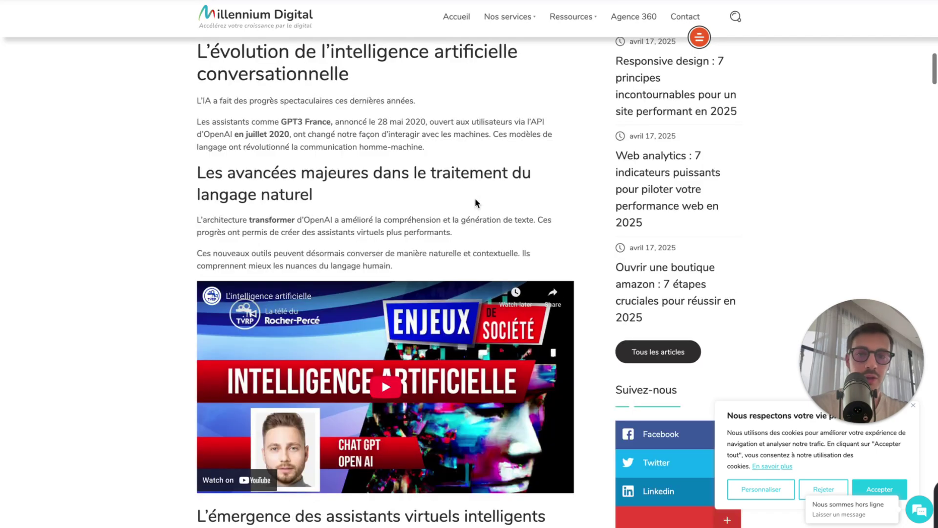
pyautogui.scroll(-4, 476, 203)
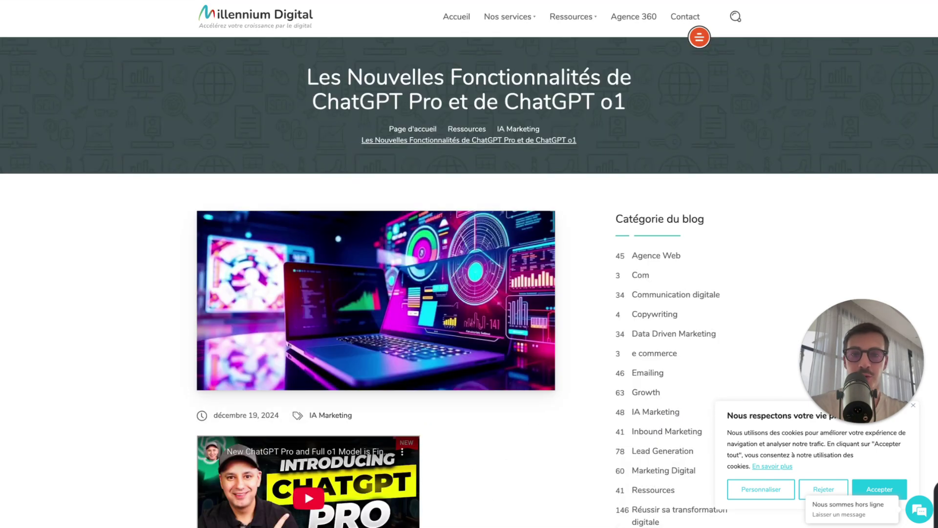
pyautogui.scroll(-10, 532, 151)
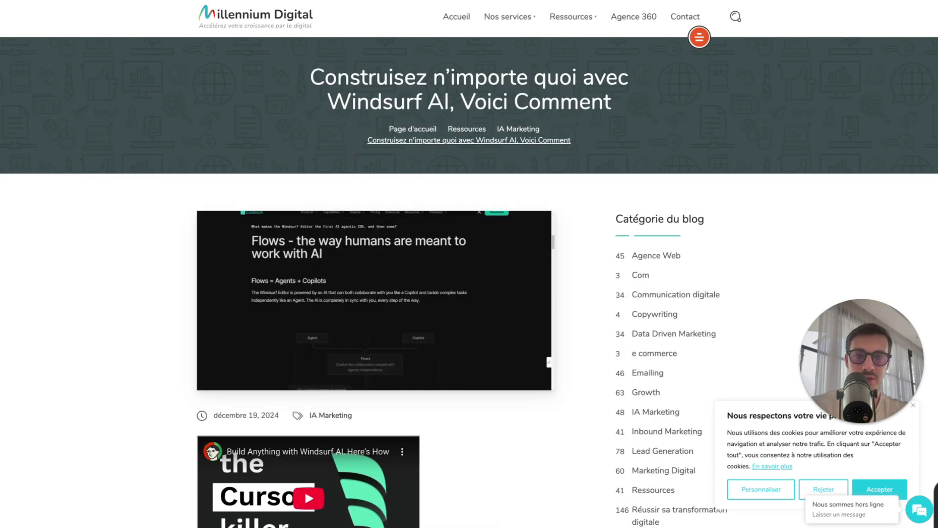
pyautogui.scroll(-6, 429, 308)
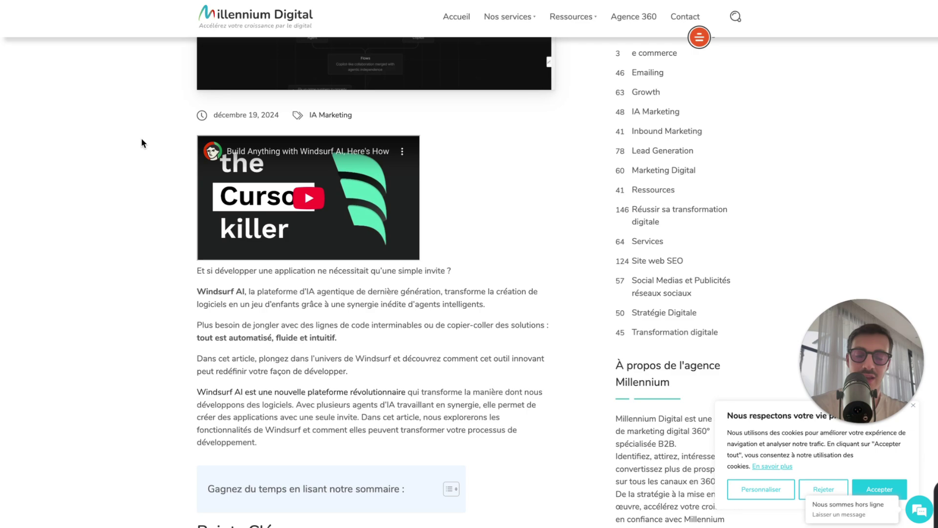
pyautogui.scroll(-14, 469, 318)
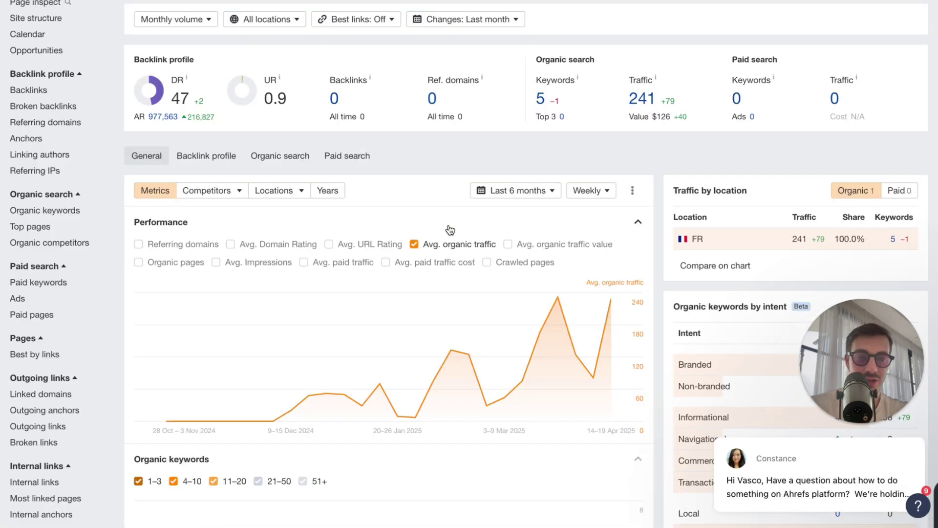
# Reload the ChatGPT Pro 2025 article, translate it from French to English and read through its introduction and features
pyautogui.scroll(-1, 451, 229)
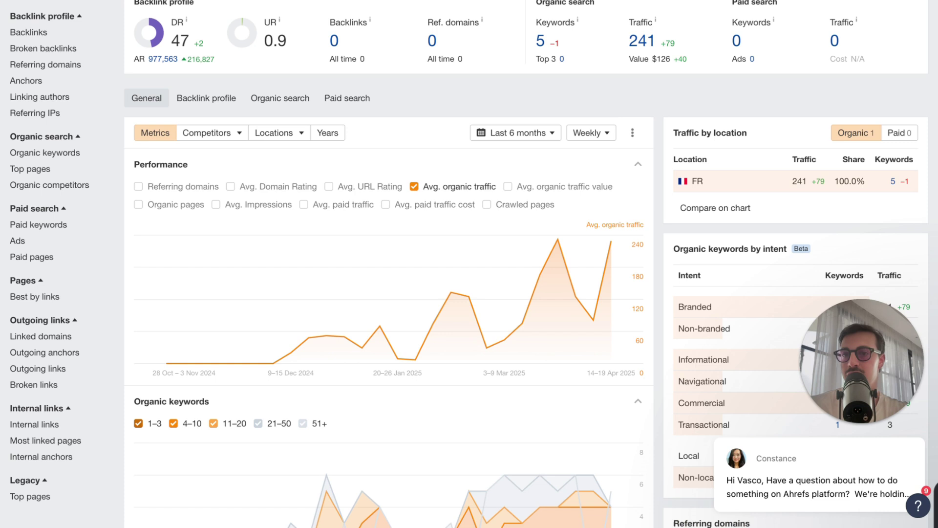
pyautogui.hotkey('ctrl', 'r')
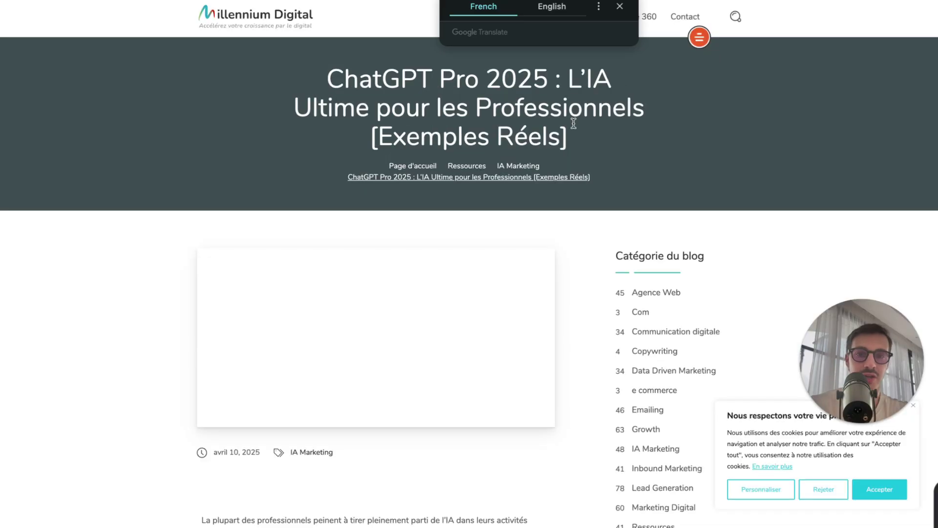
pyautogui.scroll(-3, 577, 95)
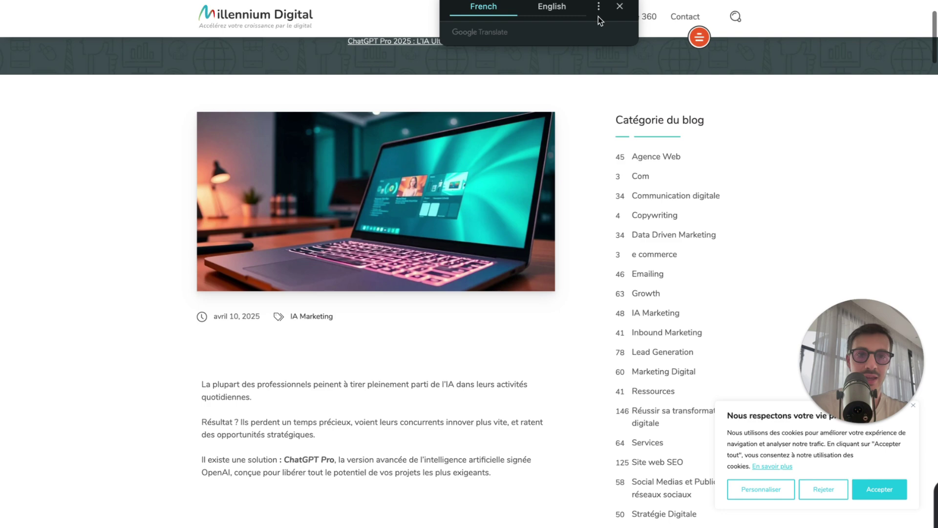
pyautogui.click(553, 12)
pyautogui.scroll(-5, 557, 192)
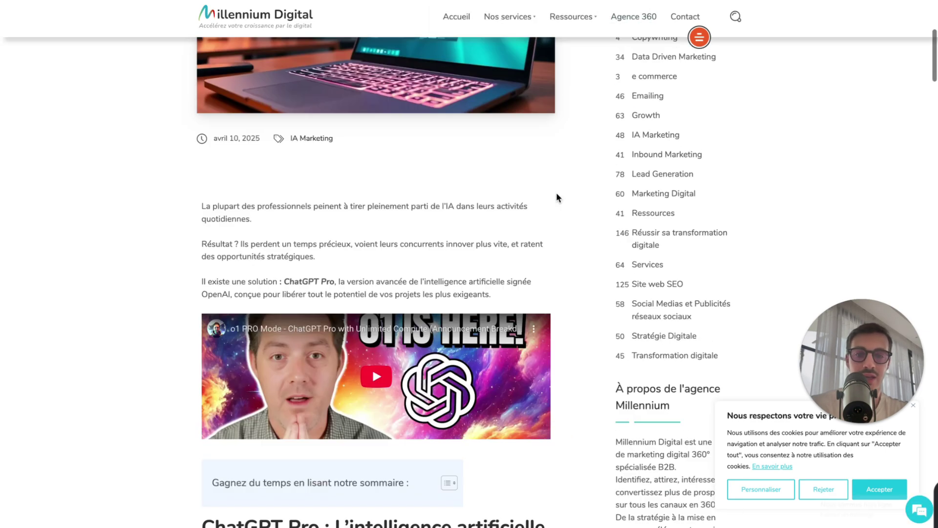
pyautogui.scroll(-1, 383, 309)
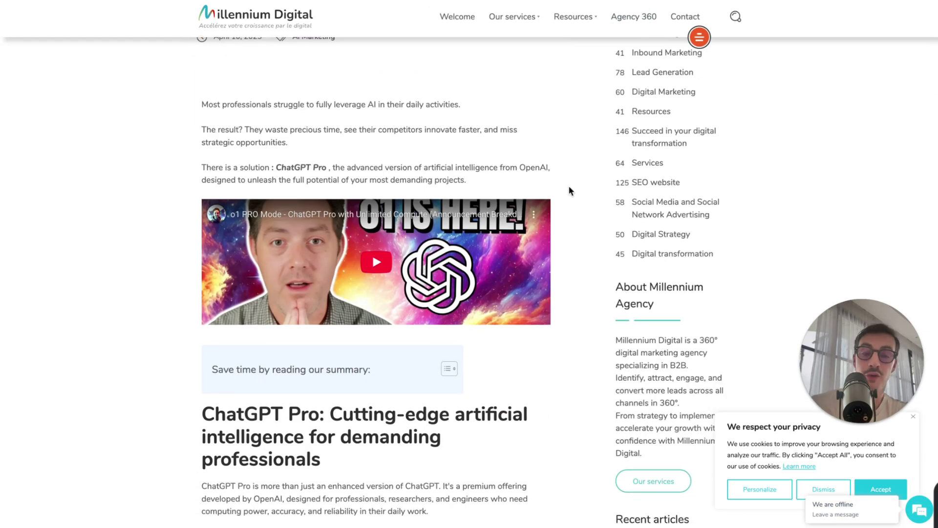
pyautogui.scroll(-4, 568, 190)
pyautogui.scroll(-10, 569, 191)
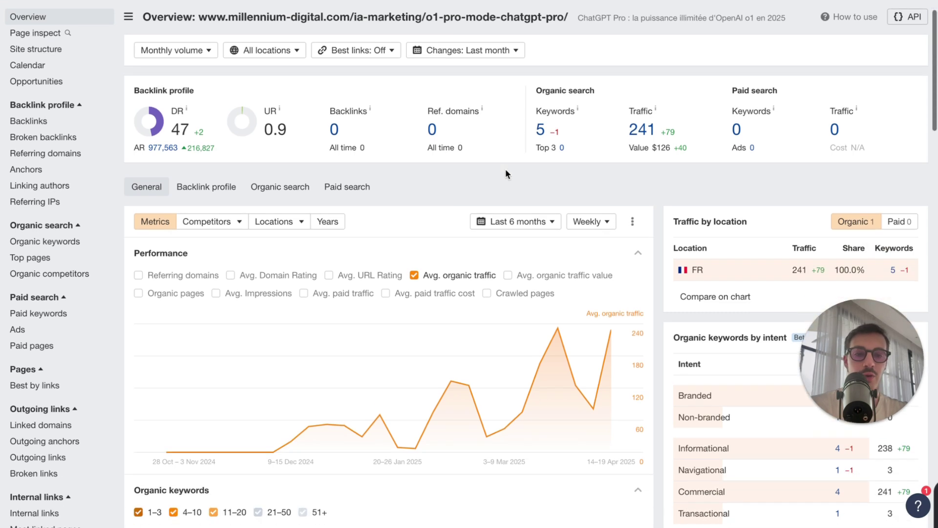
# Draw a red rising arrow and a red baseline over the article's organic traffic chart, then exit the drawing tool
pyautogui.scroll(-1, 506, 174)
pyautogui.hotkey('alt', 'shift', 'd')
pyautogui.moveTo(258, 426)
pyautogui.mouseDown()
pyautogui.moveTo(602, 260)
pyautogui.moveTo(621, 436)
pyautogui.mouseUp()
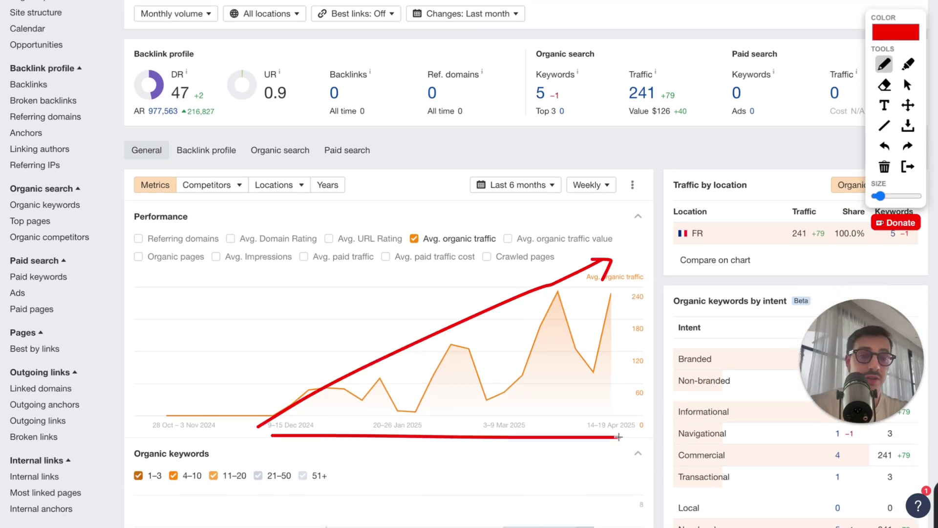
pyautogui.click(912, 169)
pyautogui.scroll(1, 544, 135)
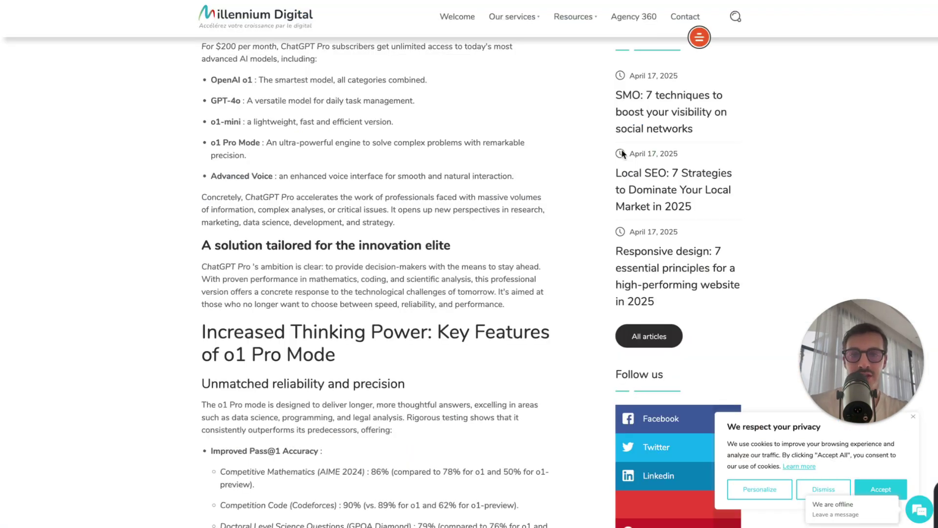
# Annotate the article's embedded video with red freehand marks: a C with a line, a circled V, an arrow, a W-shaped mark and a B
pyautogui.scroll(15, 622, 154)
pyautogui.scroll(-6, 473, 178)
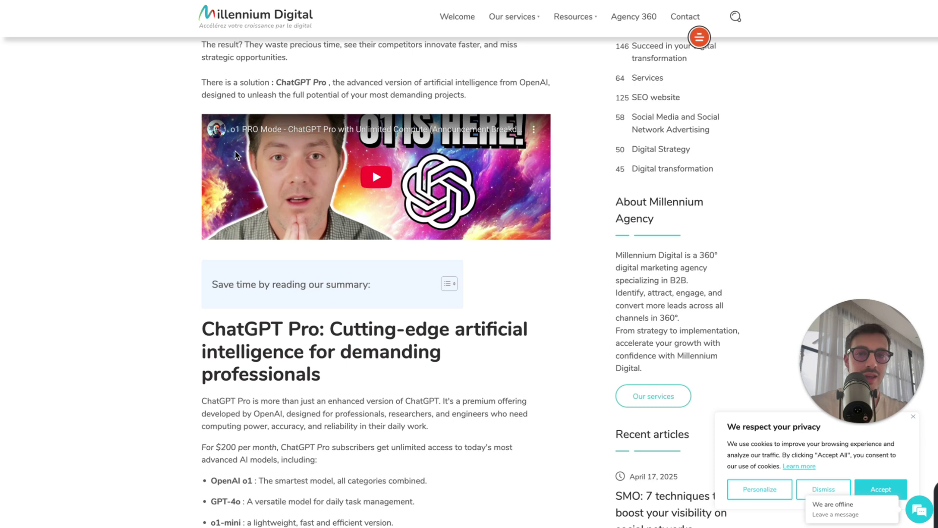
pyautogui.hotkey('alt', 'shift', 'd')
pyautogui.moveTo(547, 132)
pyautogui.mouseDown()
pyautogui.moveTo(608, 116)
pyautogui.moveTo(505, 161)
pyautogui.moveTo(636, 137)
pyautogui.mouseUp()
pyautogui.moveTo(156, 131)
pyautogui.mouseDown()
pyautogui.moveTo(120, 180)
pyautogui.moveTo(211, 180)
pyautogui.mouseUp()
pyautogui.moveTo(616, 161)
pyautogui.mouseDown()
pyautogui.moveTo(782, 157)
pyautogui.moveTo(803, 130)
pyautogui.mouseUp()
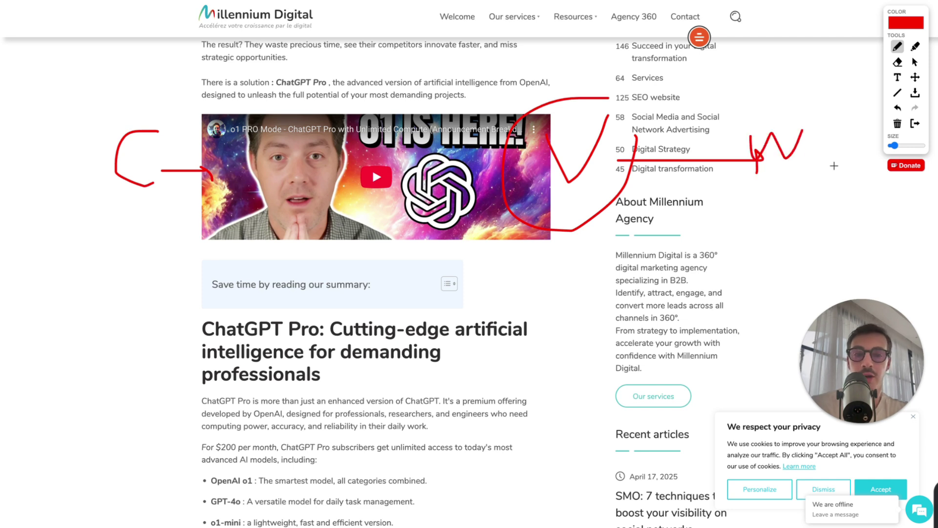
pyautogui.moveTo(834, 166)
pyautogui.mouseDown()
pyautogui.moveTo(851, 144)
pyautogui.moveTo(840, 168)
pyautogui.mouseUp()
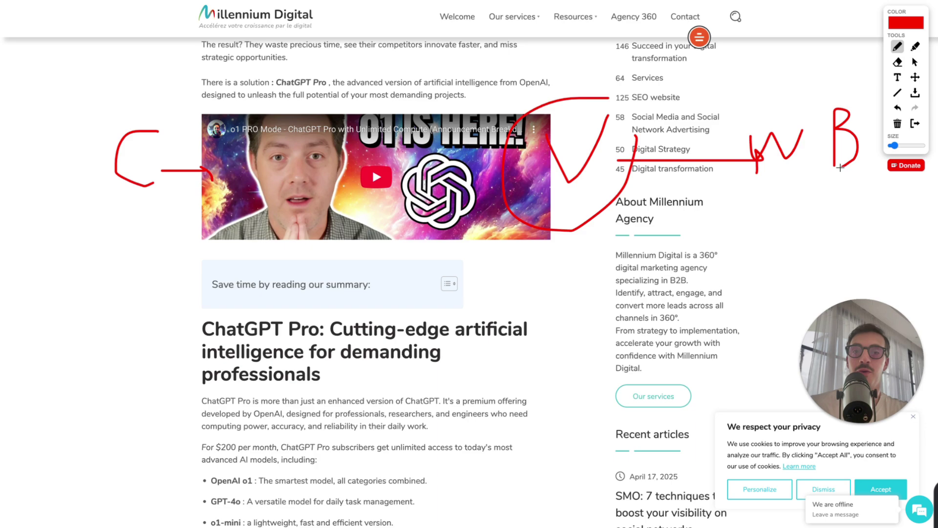
# Skim the ChatGPT Pro article's features, AI model comparison and marketing applications, marking a red stroke on the way, and return to the embedded video
pyautogui.scroll(-15, 168, 306)
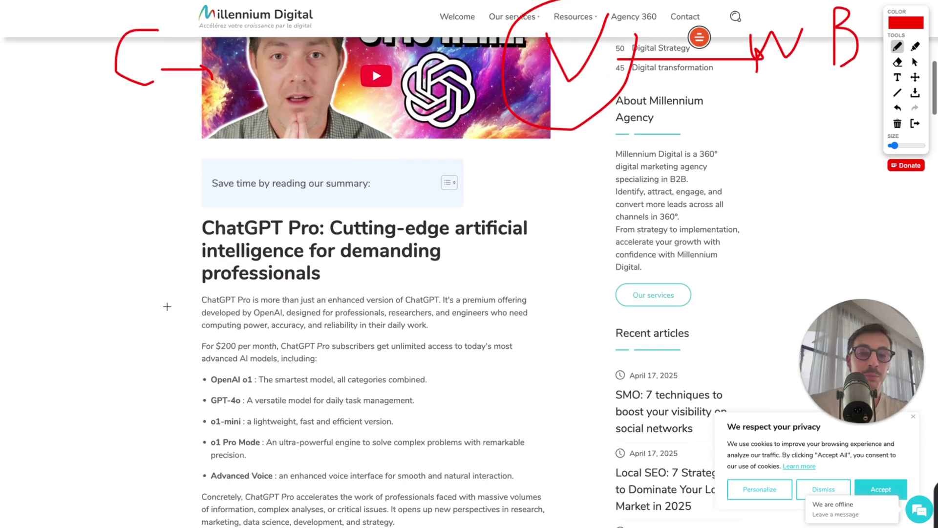
pyautogui.scroll(-4, 167, 307)
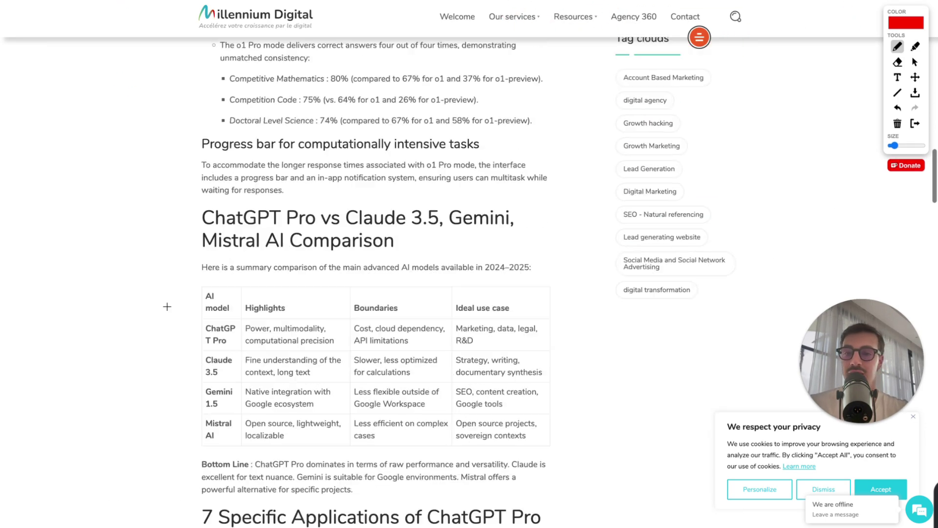
pyautogui.moveTo(193, 129)
pyautogui.mouseDown()
pyautogui.moveTo(193, 307)
pyautogui.moveTo(209, 302)
pyautogui.mouseUp()
pyautogui.scroll(-3, 193, 308)
pyautogui.scroll(-4, 208, 301)
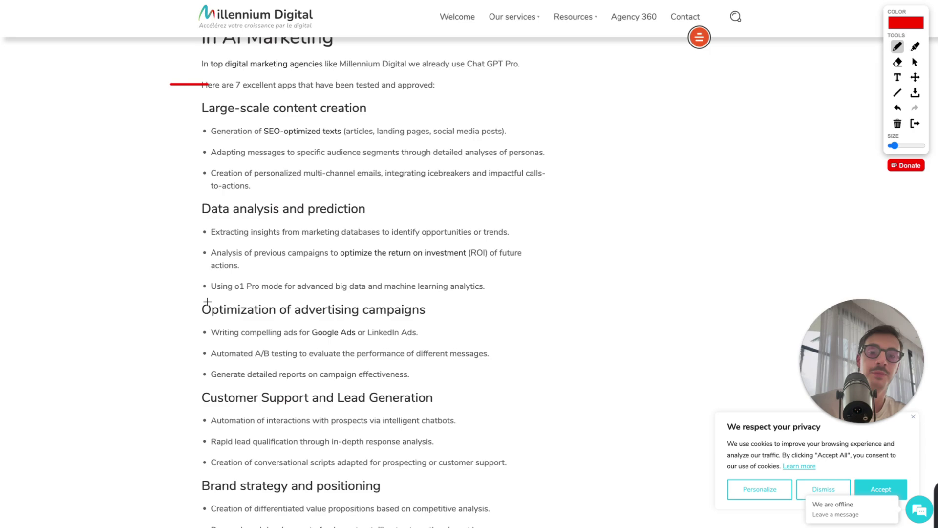
pyautogui.scroll(20, 207, 301)
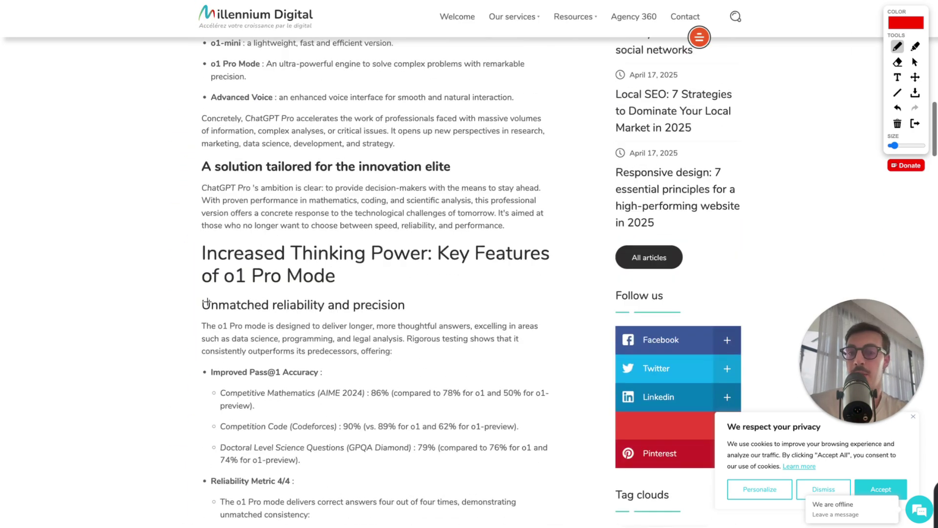
pyautogui.scroll(1, 208, 302)
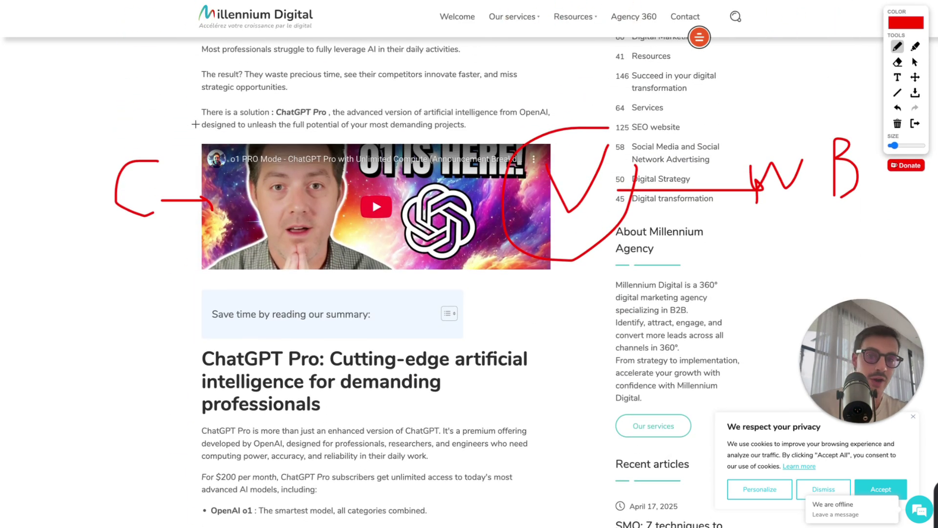
# Draw large red freehand loops around the C mark and the whole embedded video in the article
pyautogui.moveTo(197, 125)
pyautogui.mouseDown()
pyautogui.moveTo(276, 156)
pyautogui.moveTo(270, 146)
pyautogui.mouseUp()
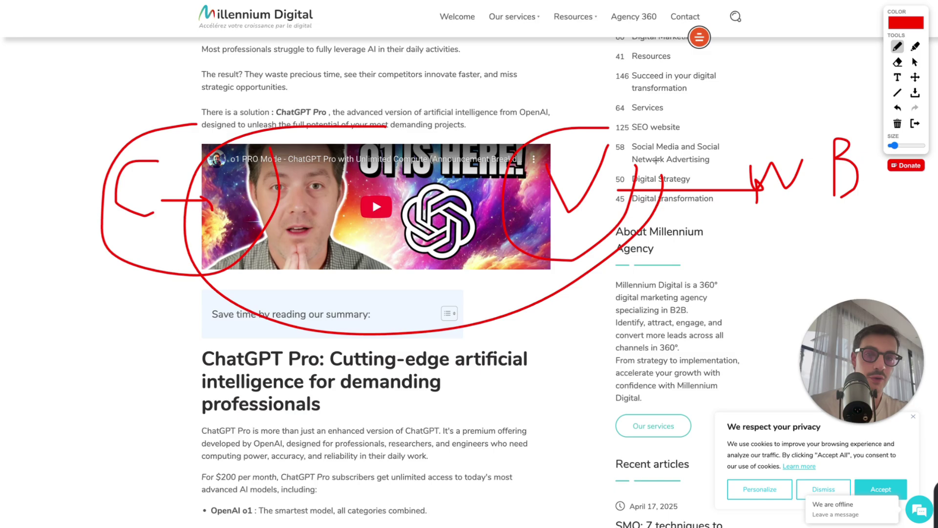
pyautogui.scroll(-20, 385, 126)
pyautogui.scroll(20, 428, 139)
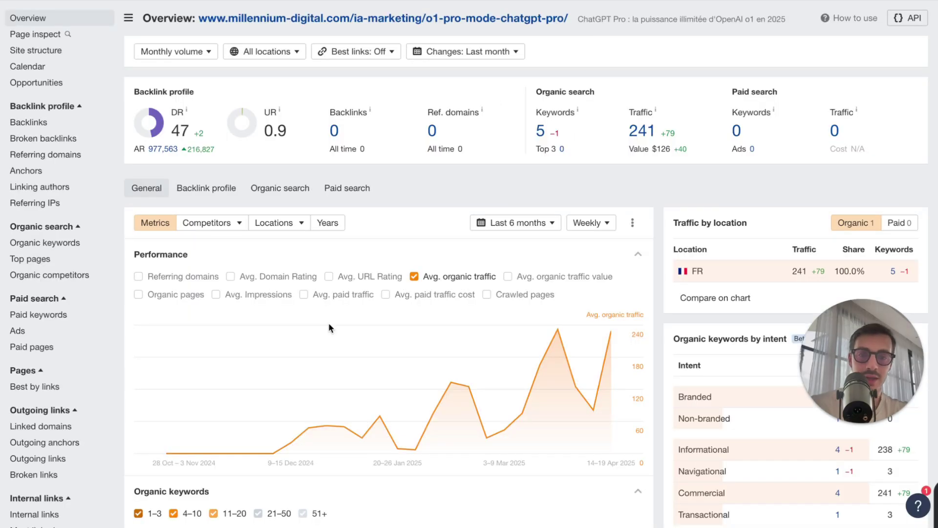
# Switch to Ahrefs and examine the average organic traffic chart for the ChatGPT Pro article
pyautogui.scroll(-1, 328, 323)
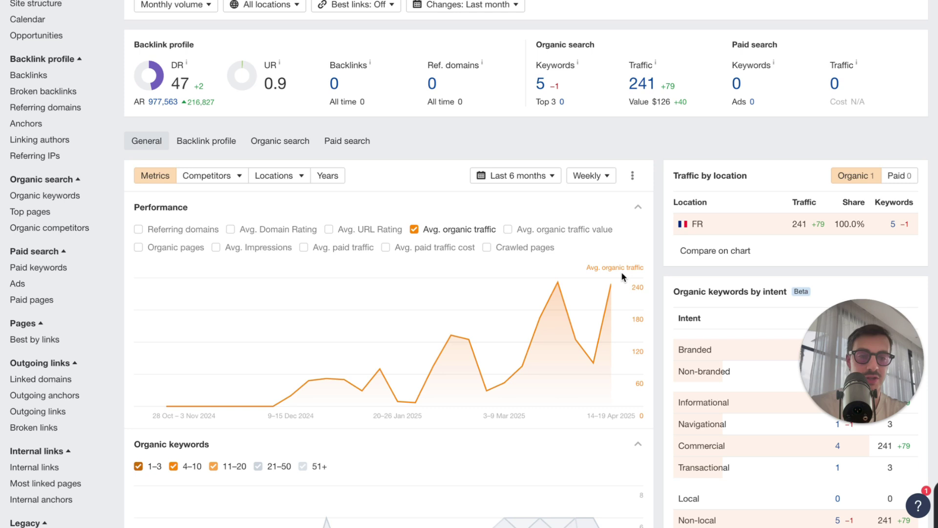
pyautogui.moveTo(612, 287)
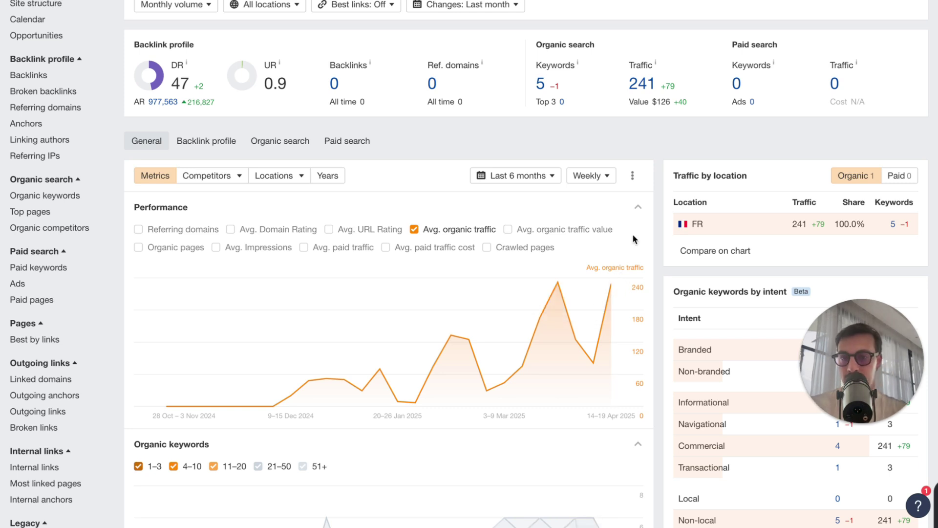
pyautogui.scroll(1, 633, 234)
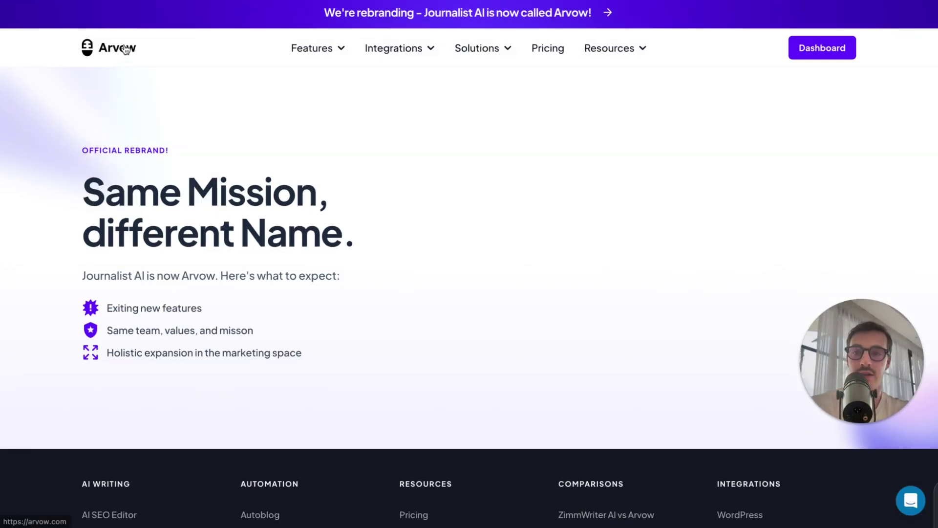
# Switch to the Arvow website, open the Video to Blog Post feature page and skim its conversion steps
pyautogui.click(126, 49)
pyautogui.moveTo(301, 53)
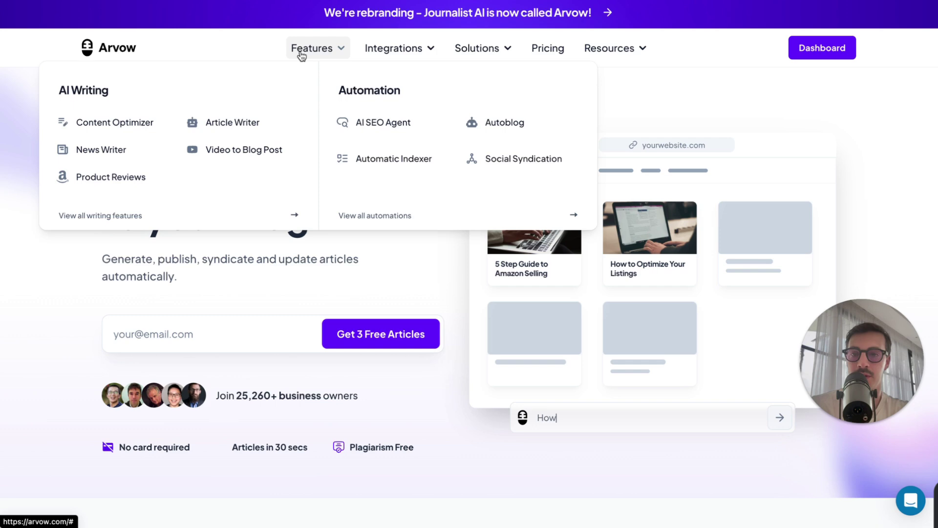
pyautogui.click(241, 149)
pyautogui.scroll(-4, 512, 219)
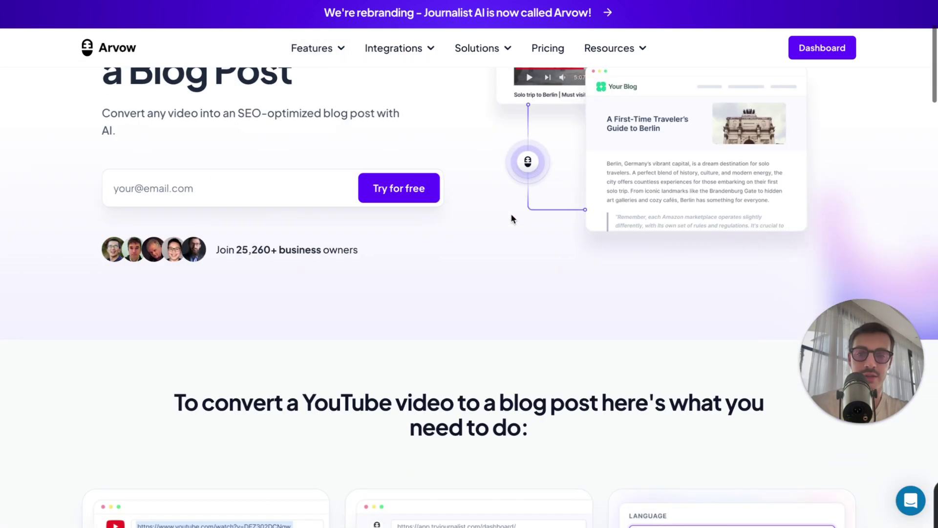
pyautogui.scroll(-8, 254, 199)
pyautogui.scroll(5, 262, 195)
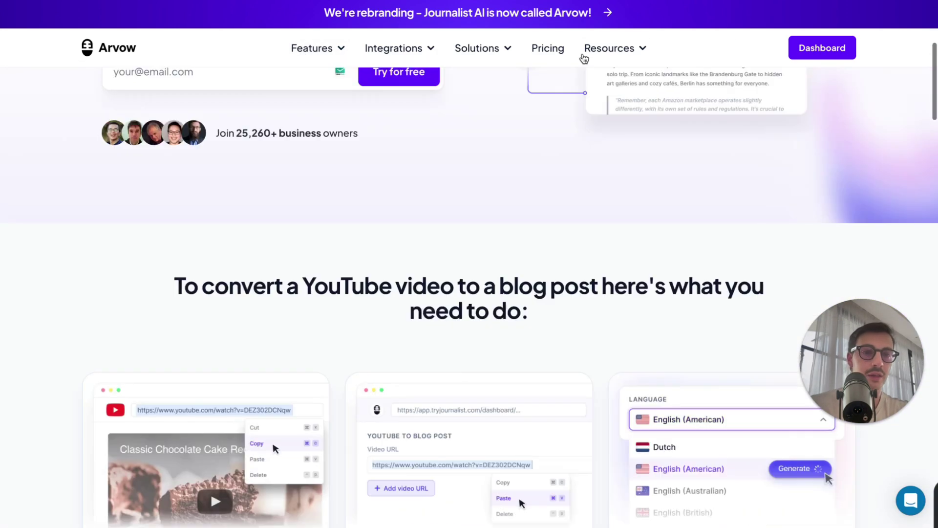
pyautogui.click(800, 46)
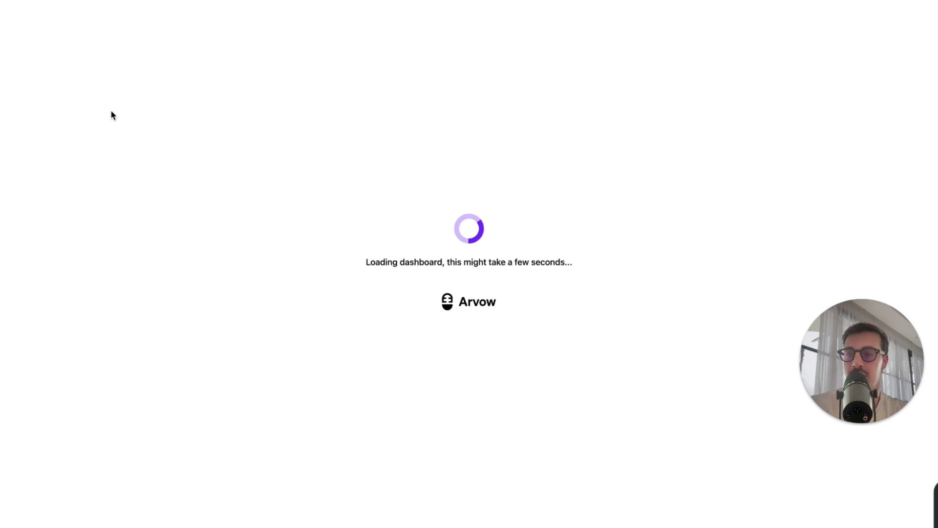
pyautogui.click(859, 232)
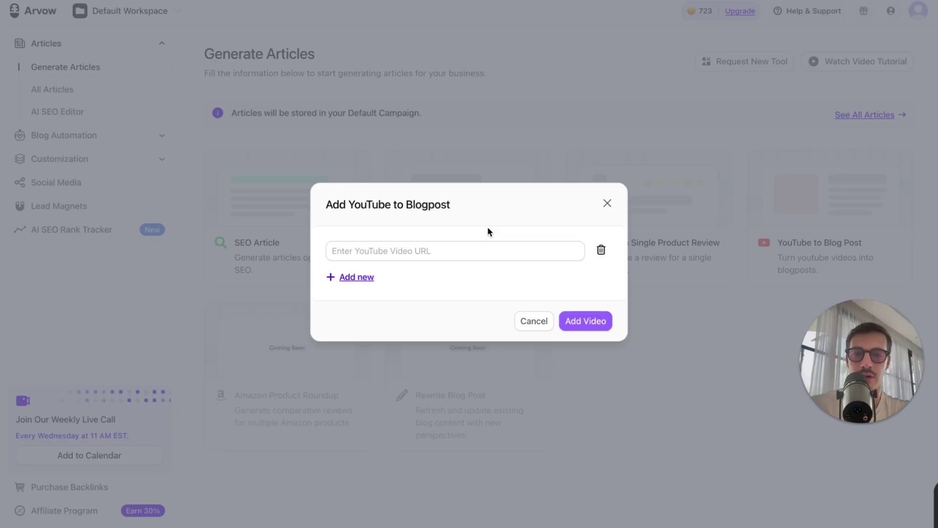
pyautogui.click(457, 258)
pyautogui.write('https://www.youtube.com/watch?v=Mu0gKZis4cg&ab_channel=carwow')
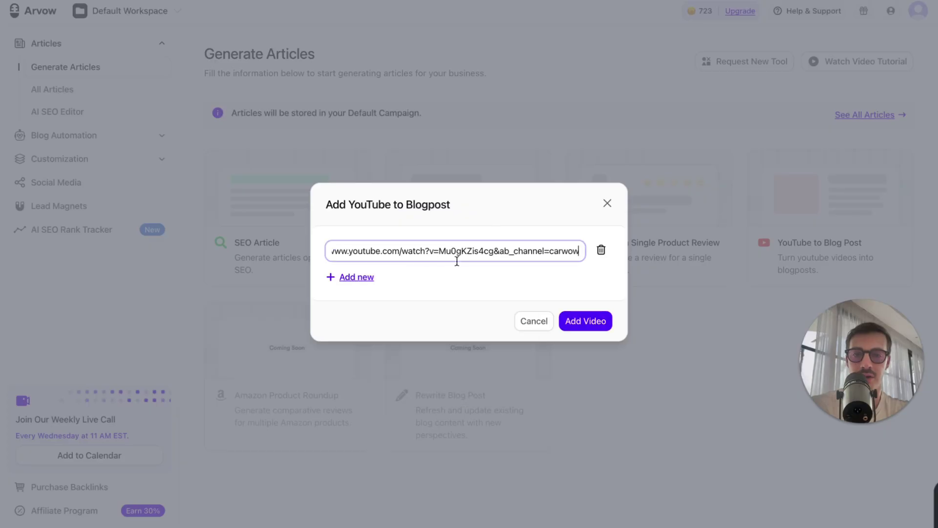
pyautogui.moveTo(494, 253); pyautogui.dragTo(582, 254)
pyautogui.press('BackSpace')
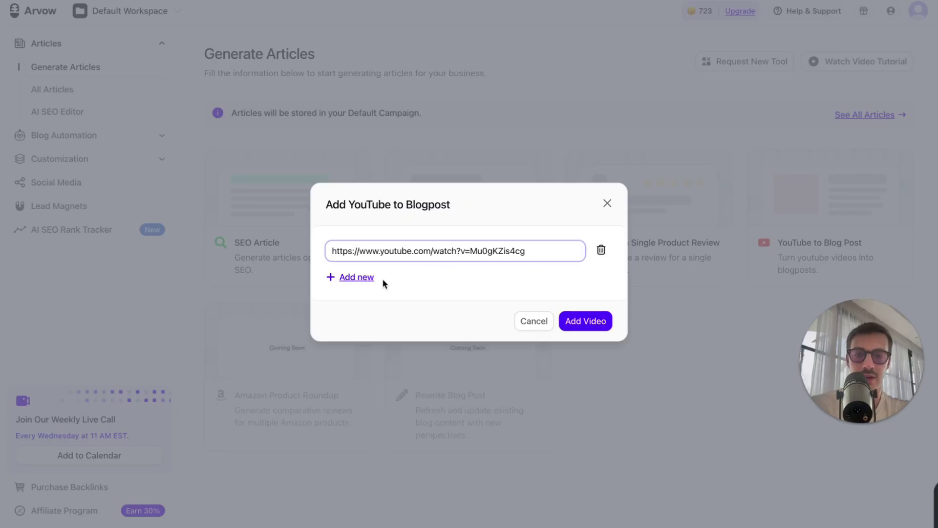
pyautogui.click(372, 277)
pyautogui.click(601, 265)
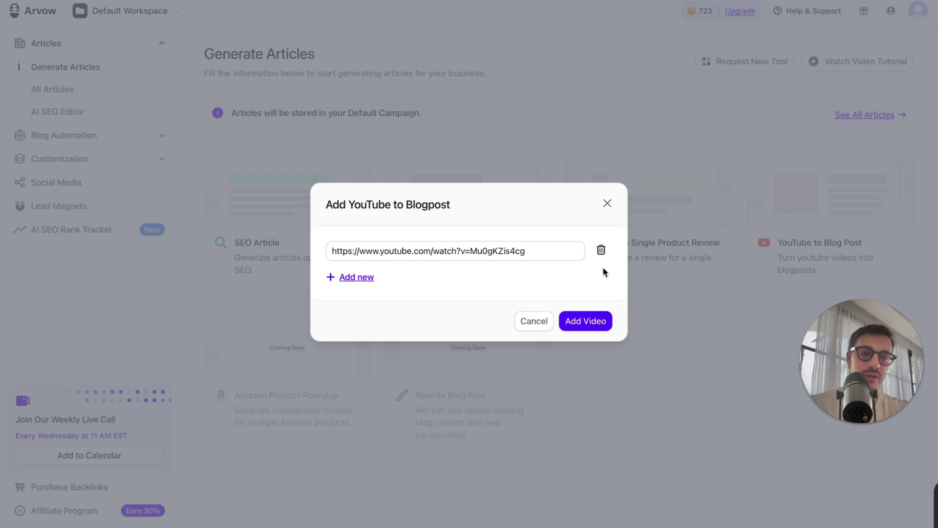
pyautogui.click(586, 323)
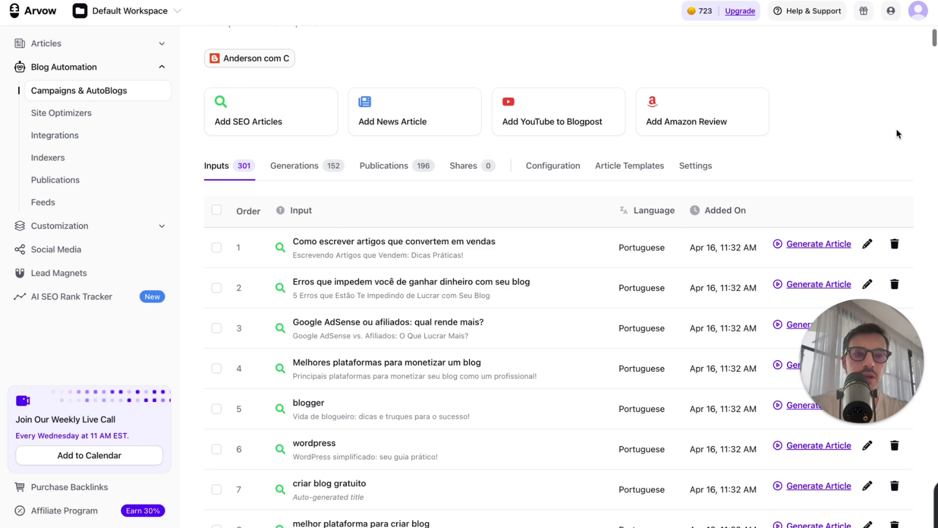
# Edit the newly added YouTube entry in the campaign's inputs and set its article language to Dutch
pyautogui.scroll(-20, 547, 269)
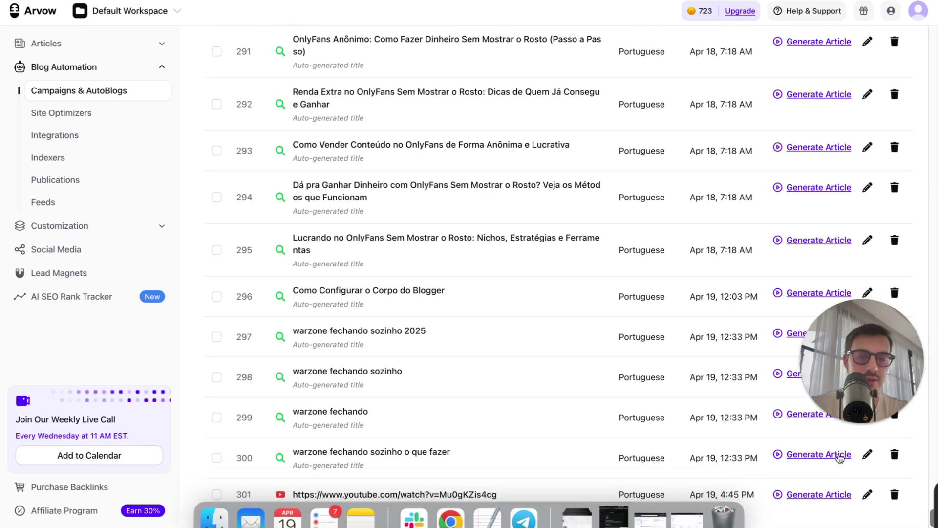
pyautogui.click(869, 495)
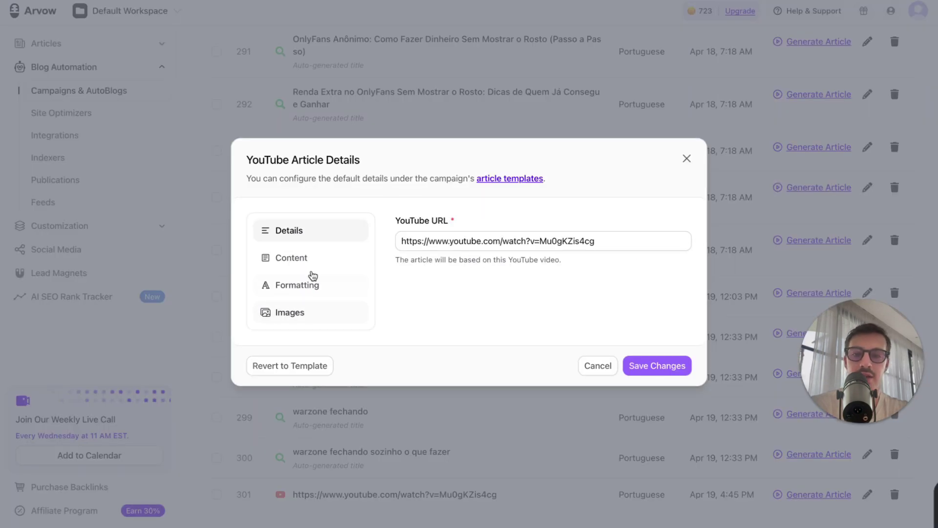
pyautogui.click(310, 268)
pyautogui.click(433, 214)
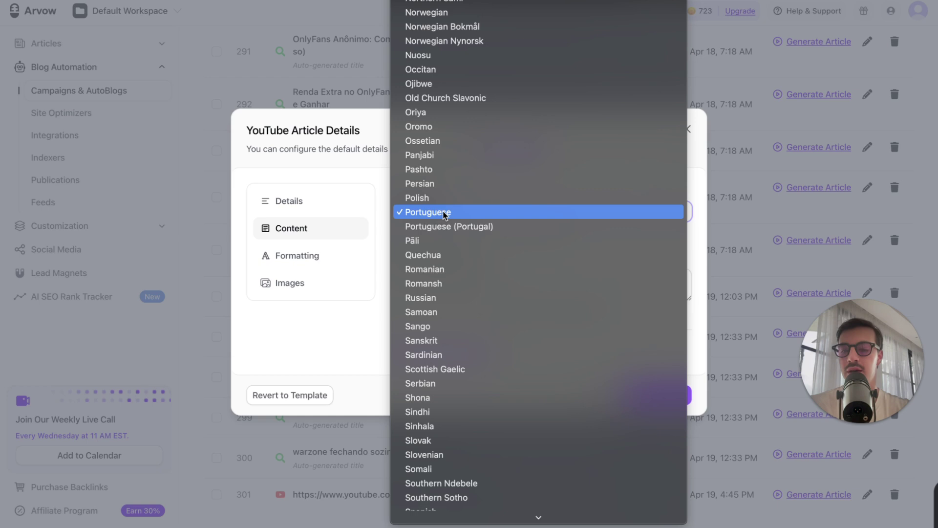
pyautogui.scroll(20, 445, 215)
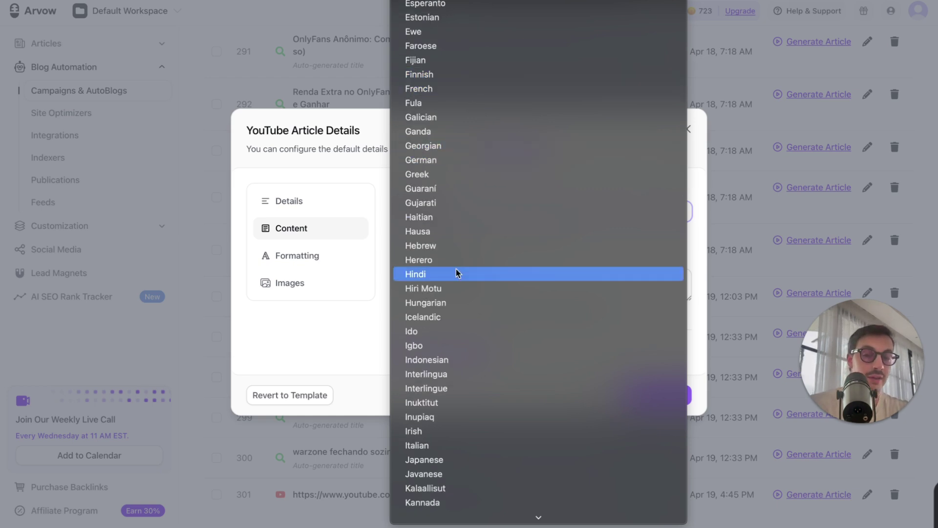
pyautogui.scroll(-2, 457, 273)
pyautogui.scroll(-8, 457, 273)
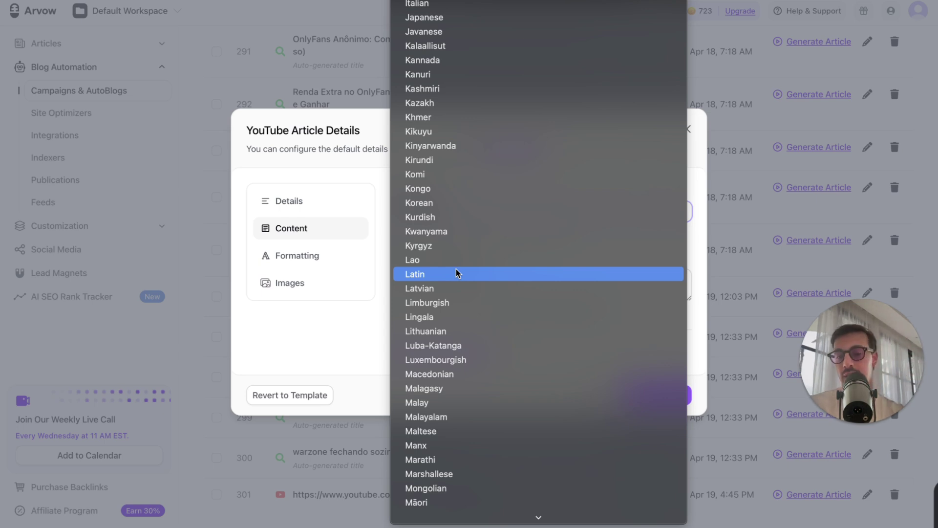
pyautogui.scroll(10, 457, 274)
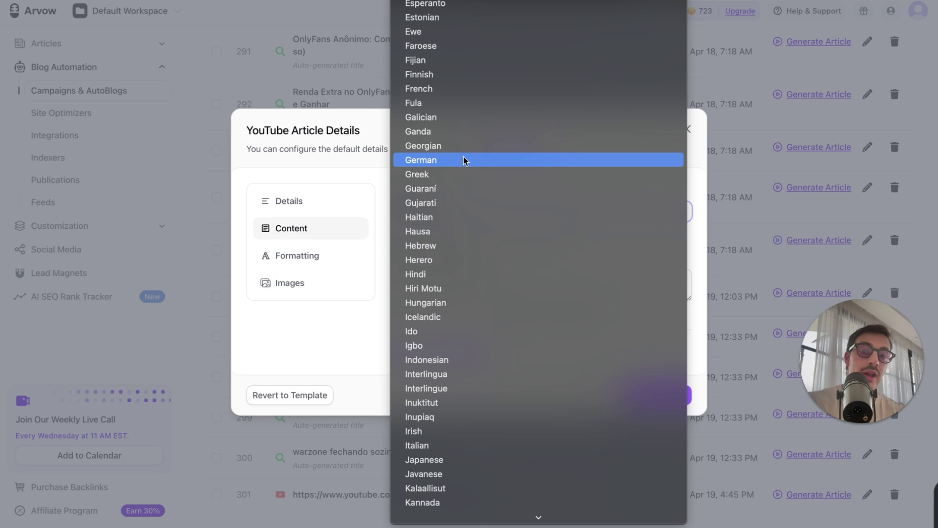
pyautogui.scroll(5, 484, 86)
pyautogui.click(465, 46)
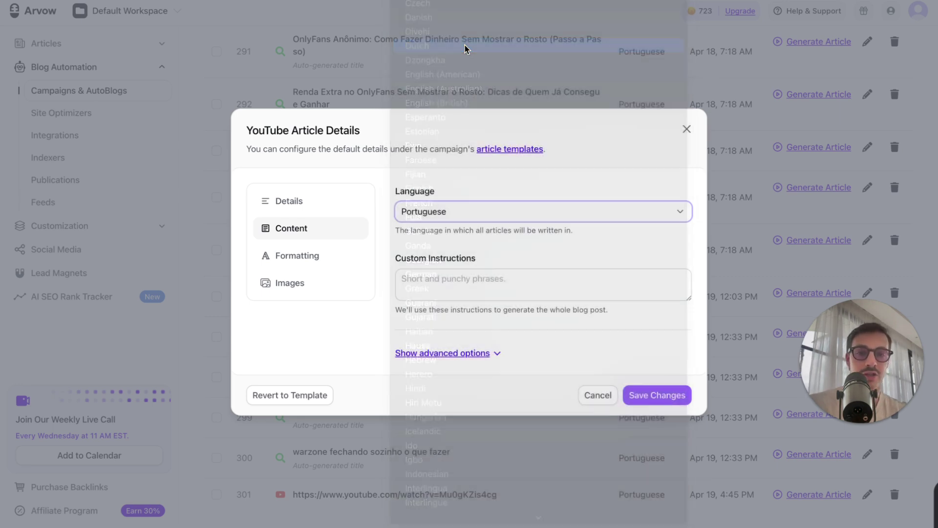
# Review the entry's custom instructions, secondary languages, heading letter case and featured image size options
pyautogui.click(463, 285)
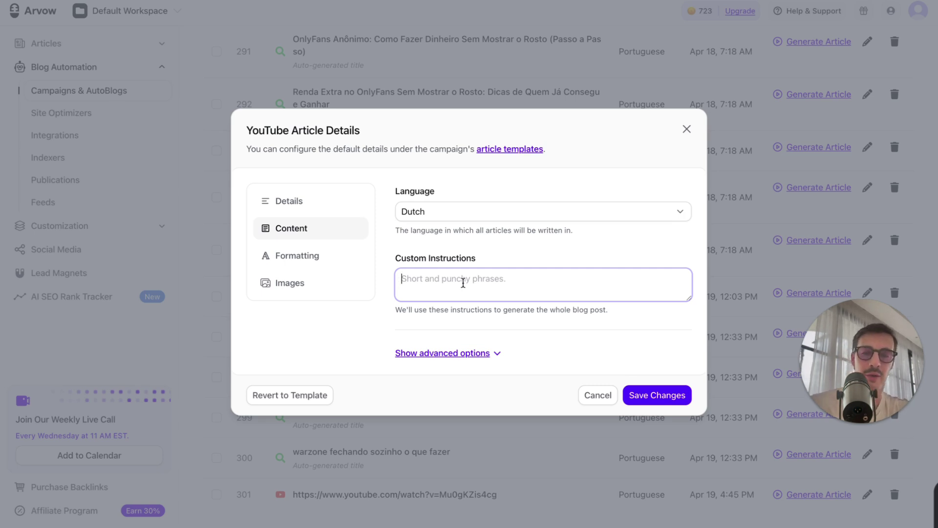
pyautogui.click(462, 355)
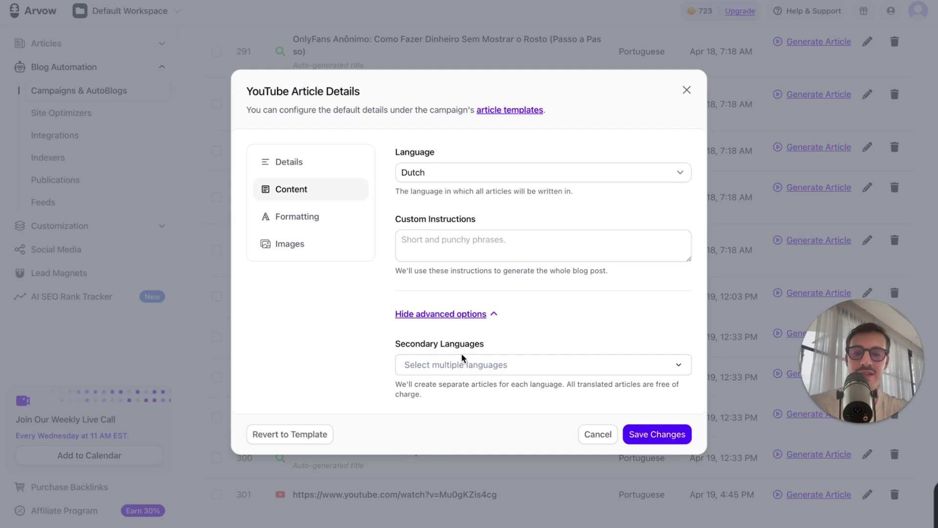
pyautogui.click(471, 364)
pyautogui.click(519, 312)
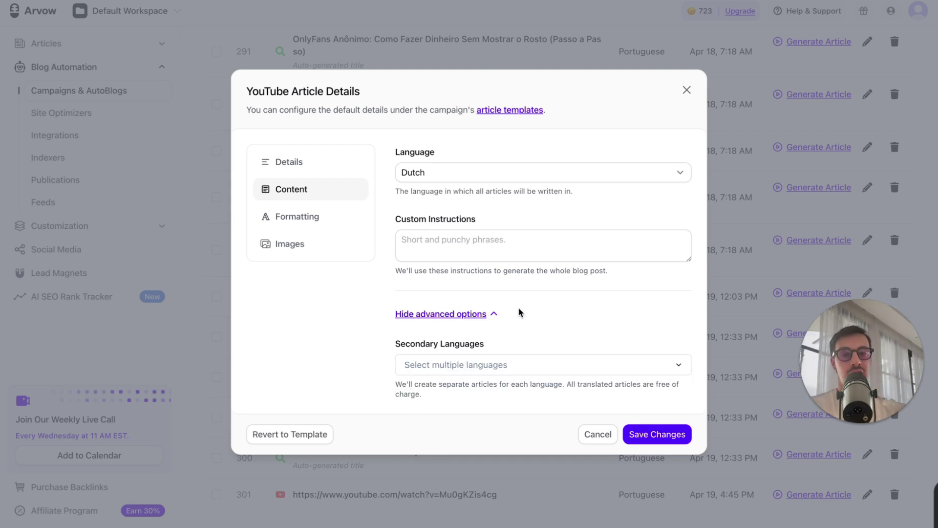
pyautogui.click(340, 221)
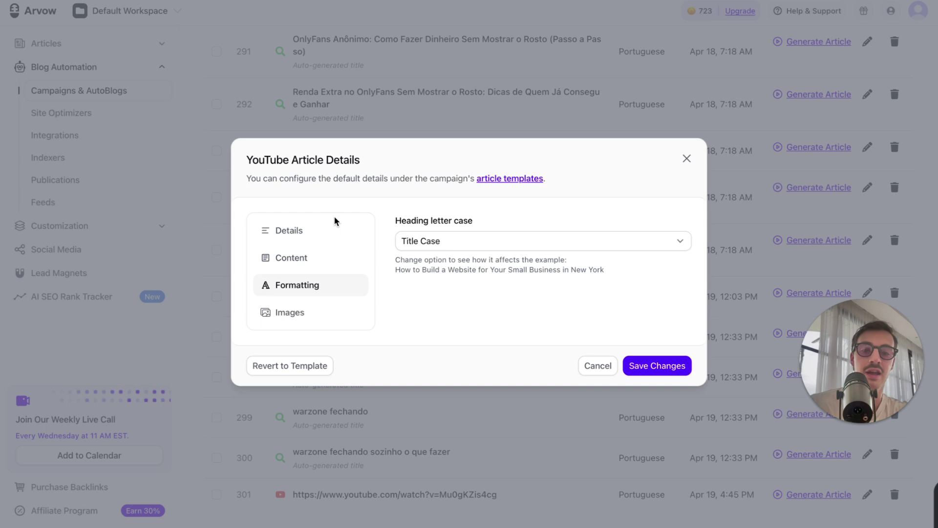
pyautogui.click(342, 313)
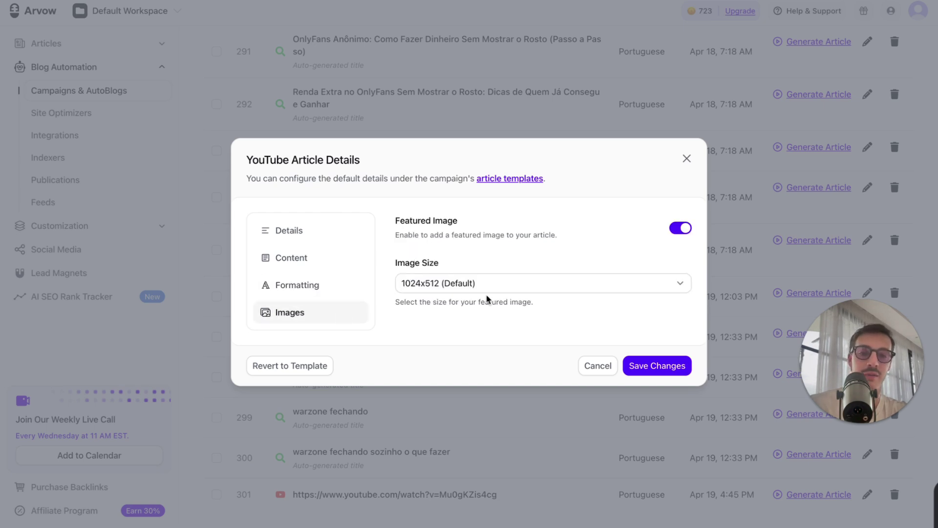
pyautogui.click(605, 282)
pyautogui.click(606, 281)
# Save the YouTube article details and generate the article from the Mu0gKZis4cg video entry
pyautogui.click(657, 366)
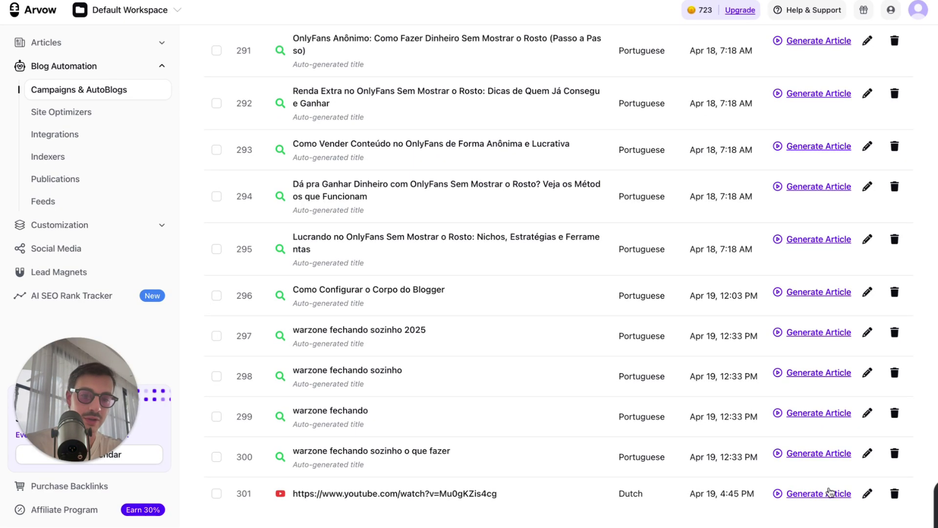
pyautogui.click(831, 496)
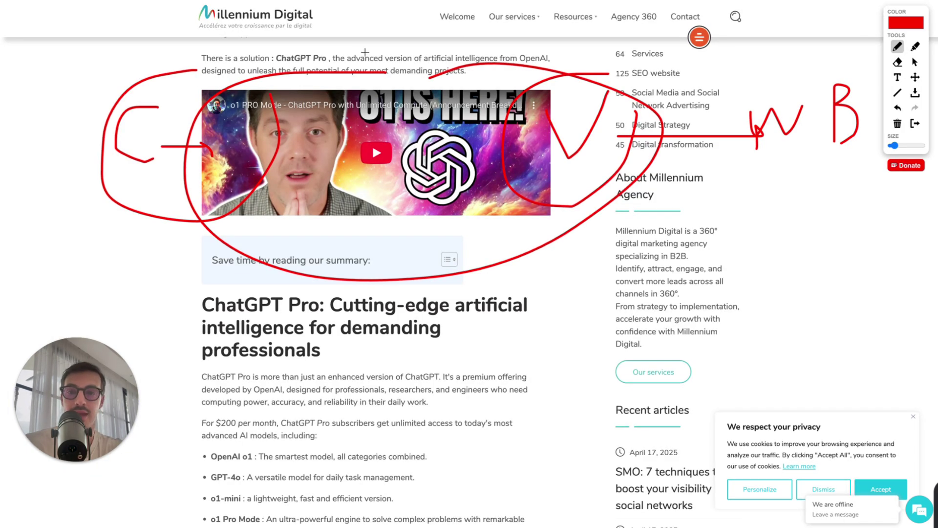
# Add another red freehand stroke over the ChatGPT Pro article's embedded video, then return to the Arvow campaign's generations
pyautogui.moveTo(365, 52); pyautogui.dragTo(475, 224)
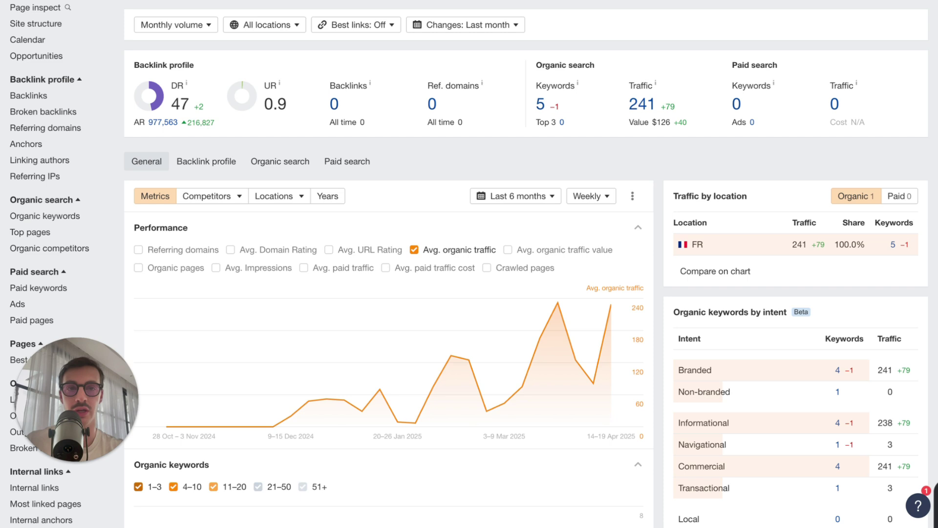
pyautogui.hotkey('ctrl', 'Tab')
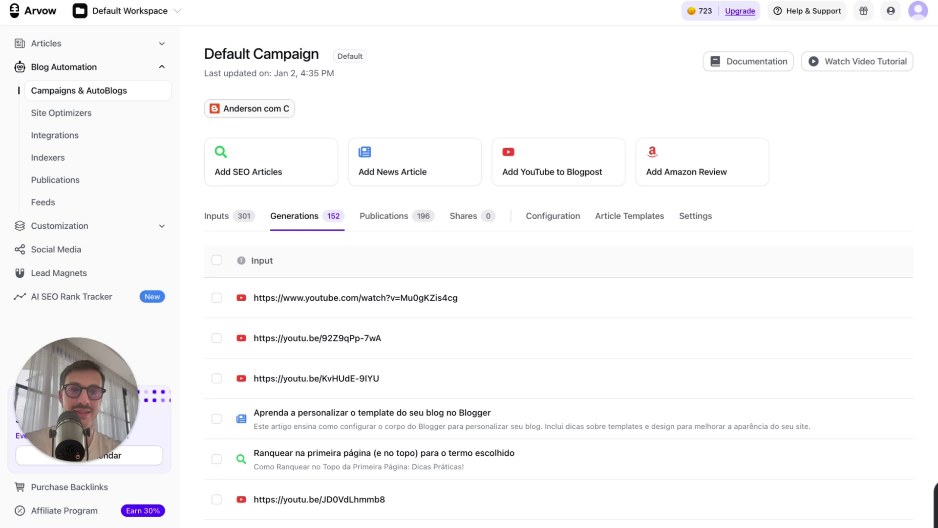
# Open the article generated from the Mu0gKZis4cg video and read through its Dutch text from the title to the conclusion
pyautogui.click(404, 299)
pyautogui.click(424, 143)
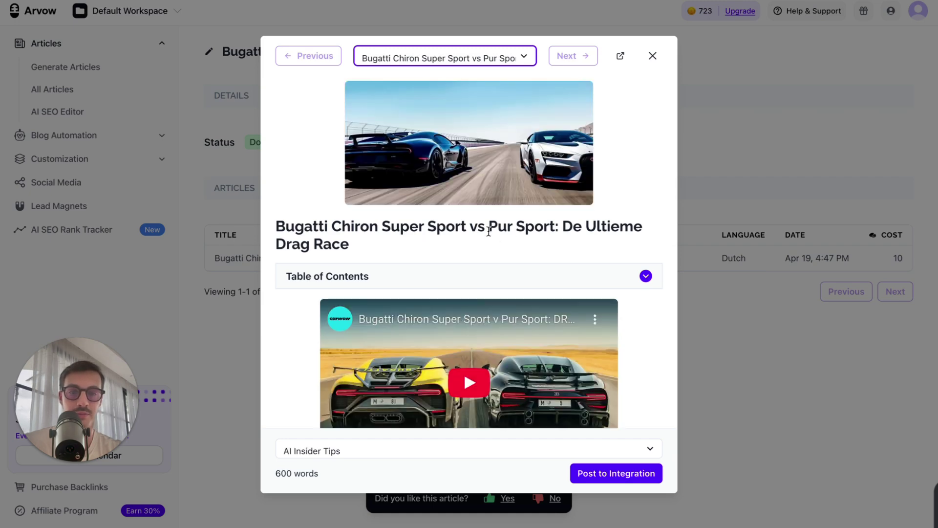
pyautogui.scroll(-5, 635, 230)
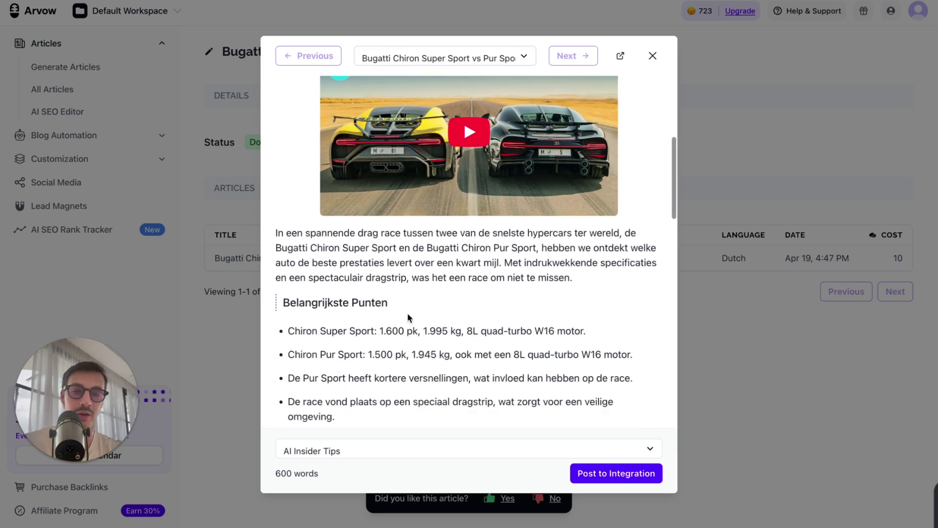
pyautogui.scroll(-2, 391, 320)
pyautogui.scroll(-15, 414, 324)
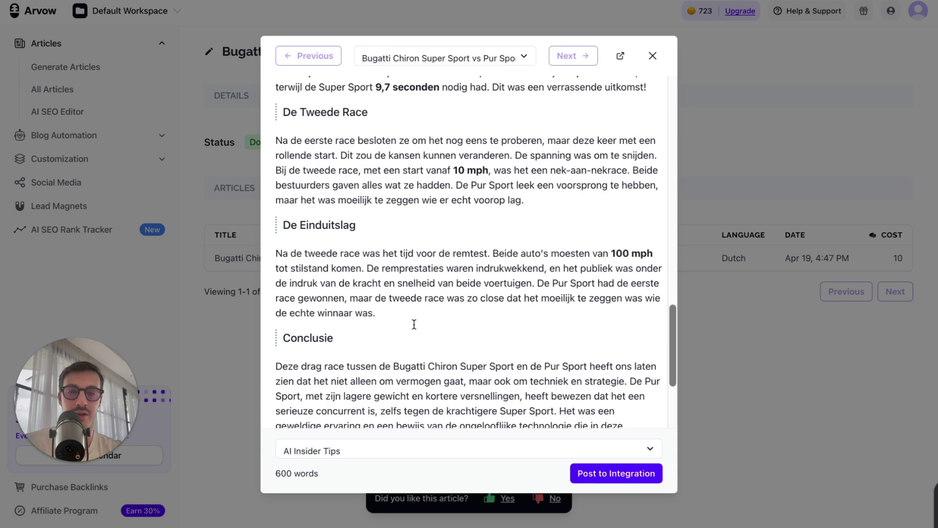
pyautogui.scroll(20, 414, 325)
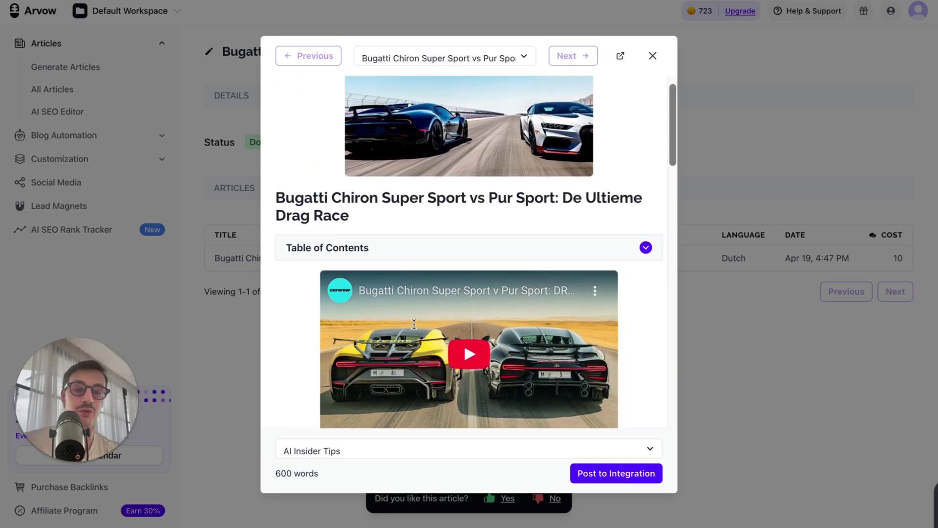
# Play the video embedded in the Dutch Bugatti article, check the text below it, and close the article preview
pyautogui.scroll(-2, 414, 324)
pyautogui.click(414, 303)
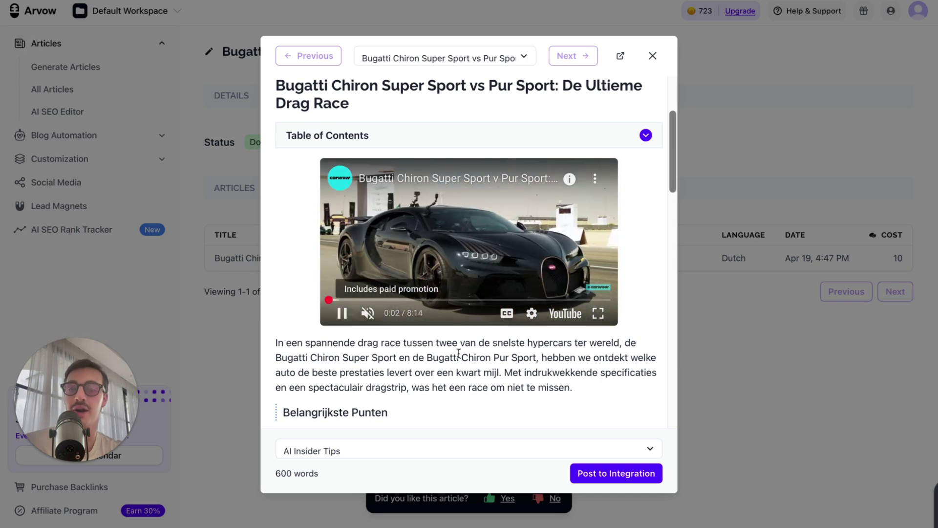
pyautogui.scroll(-1, 459, 353)
pyautogui.scroll(-2, 664, 484)
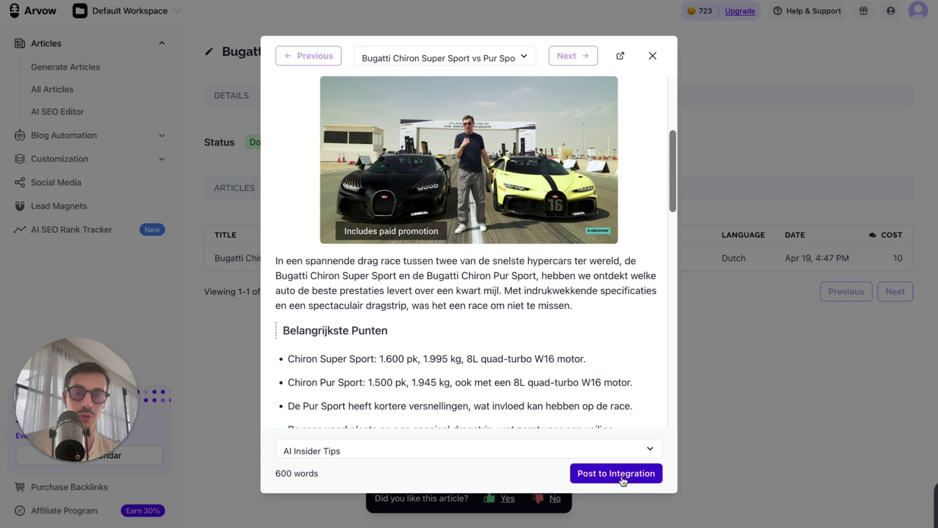
pyautogui.moveTo(389, 172); pyautogui.dragTo(634, 411)
pyautogui.click(653, 55)
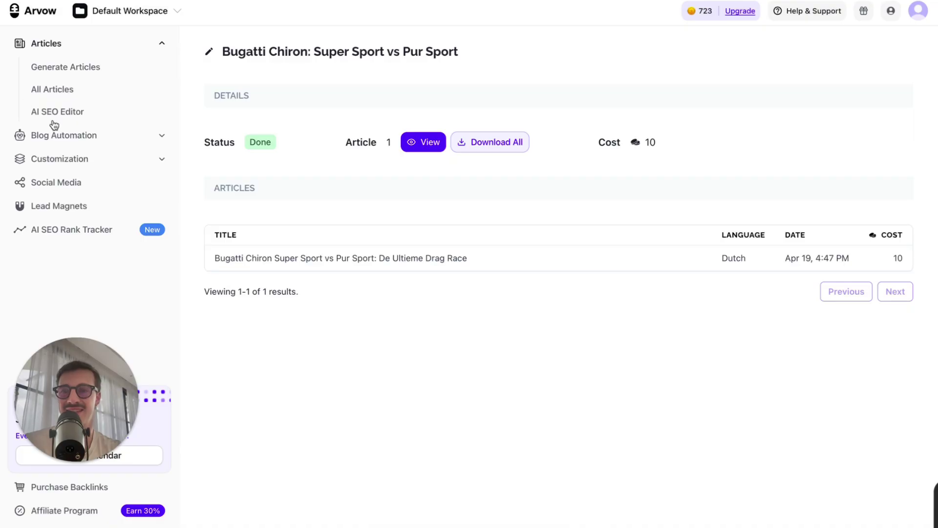
# Open the blog automation integrations, review the website platforms offered for a new integration, and close the selection
pyautogui.click(54, 128)
pyautogui.click(61, 137)
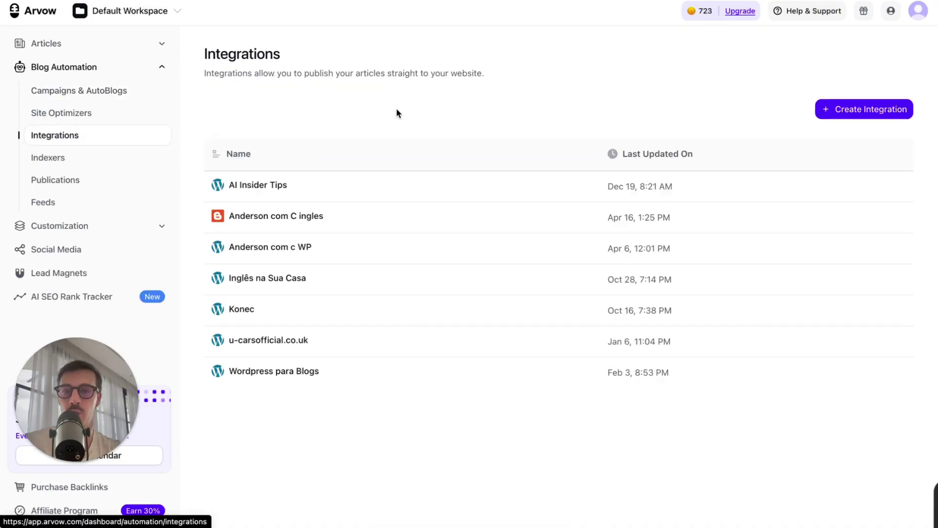
pyautogui.click(827, 116)
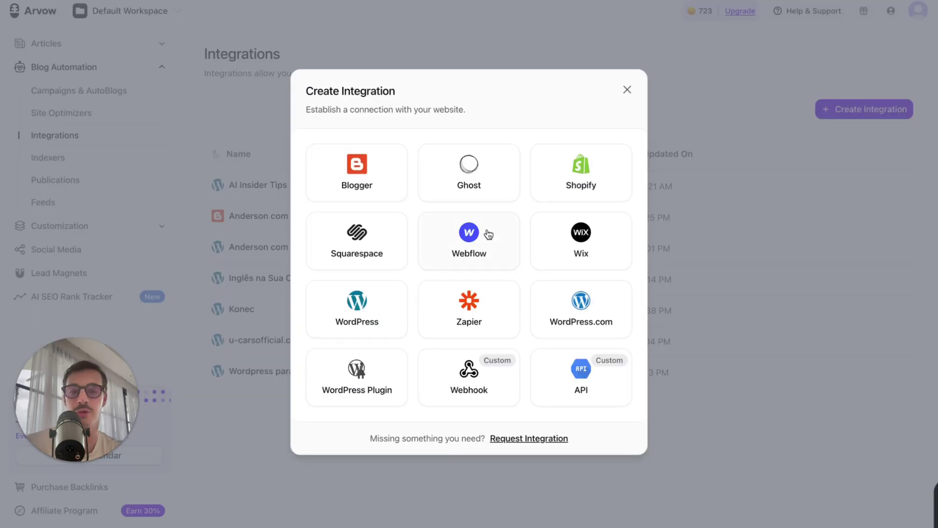
pyautogui.click(625, 91)
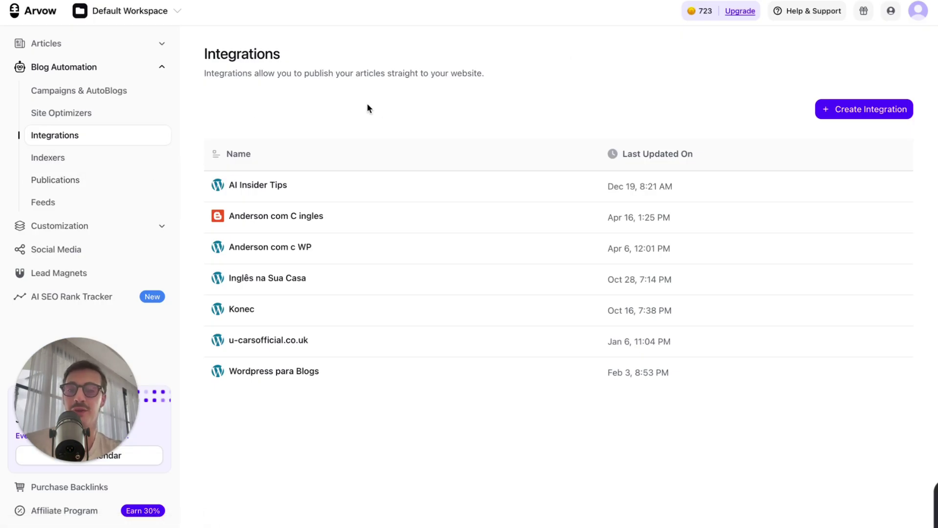
pyautogui.click(115, 204)
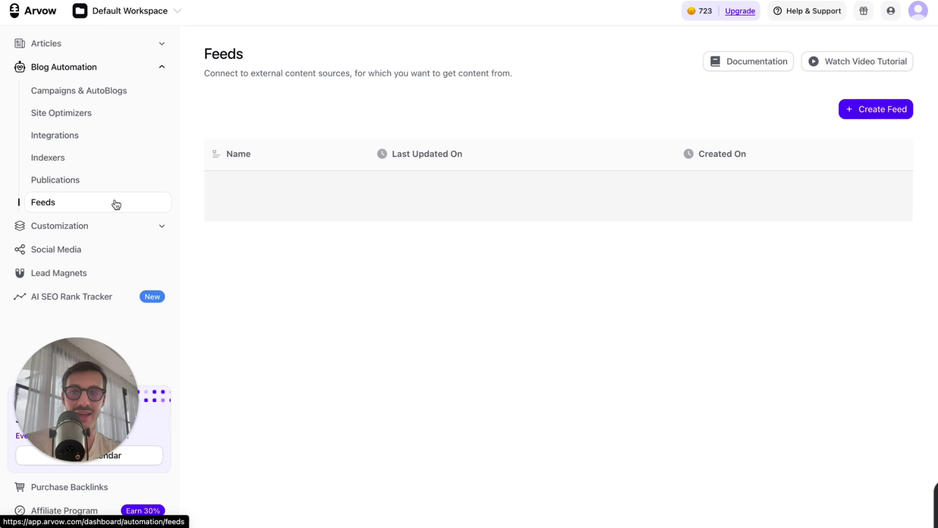
pyautogui.click(851, 111)
pyautogui.click(440, 331)
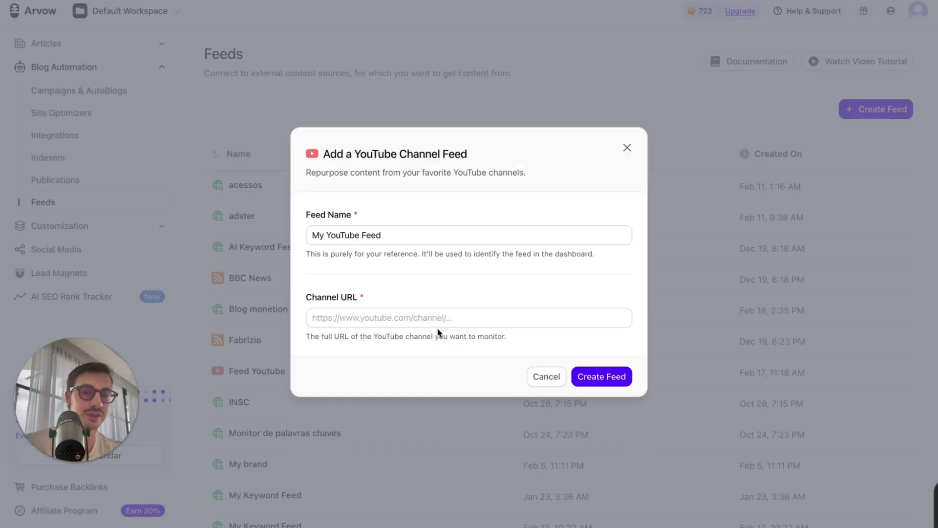
pyautogui.click(413, 317)
pyautogui.write('https://www.youtube.com/watch?v=Mu0gKZis4cg&ab_channel=carwow')
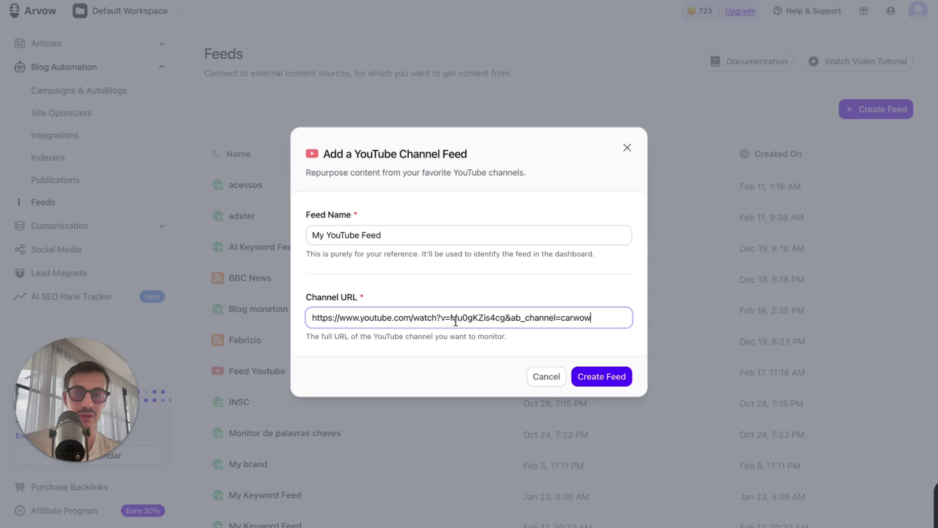
# Open the Bugatti drag race video in a new browser tab and go to the carwow channel's page
pyautogui.hotkey('ctrl', 't')
pyautogui.click(369, 102)
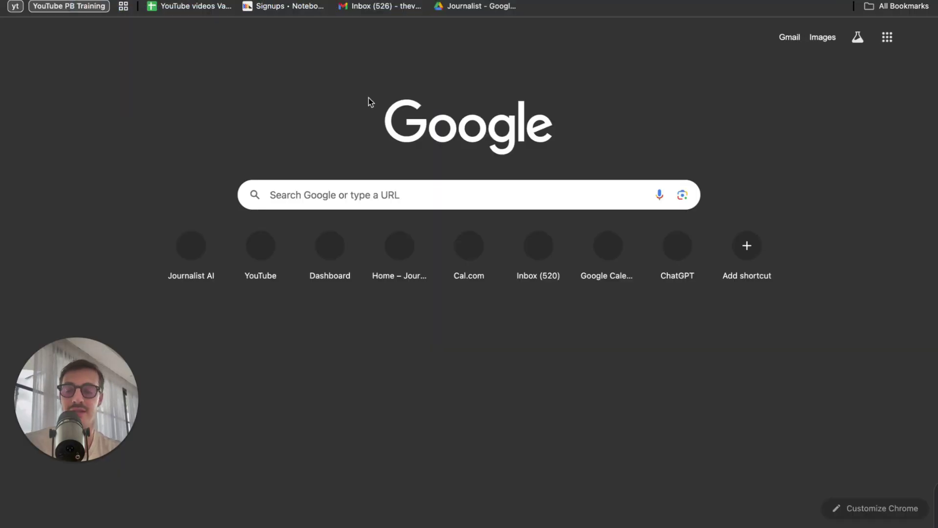
pyautogui.hotkey('ctrl', 'v')
pyautogui.press('Return')
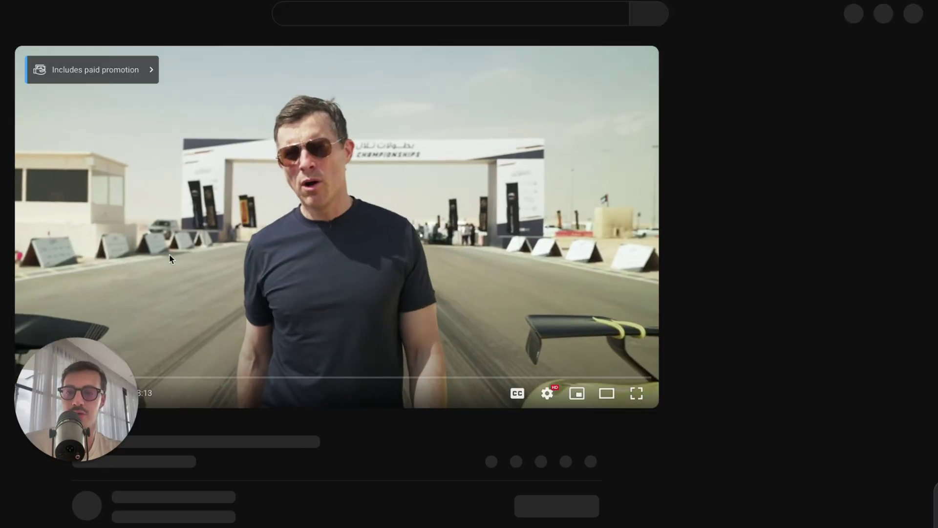
pyautogui.click(191, 245)
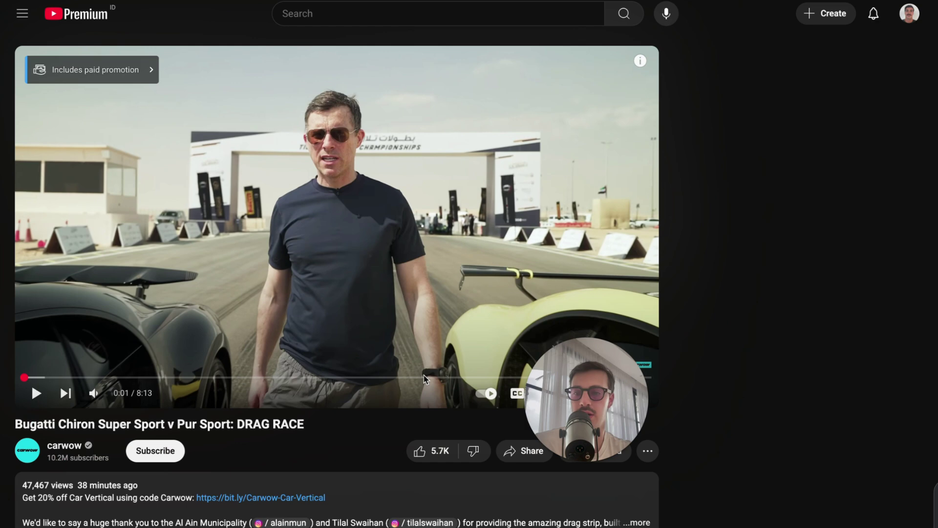
pyautogui.click(61, 446)
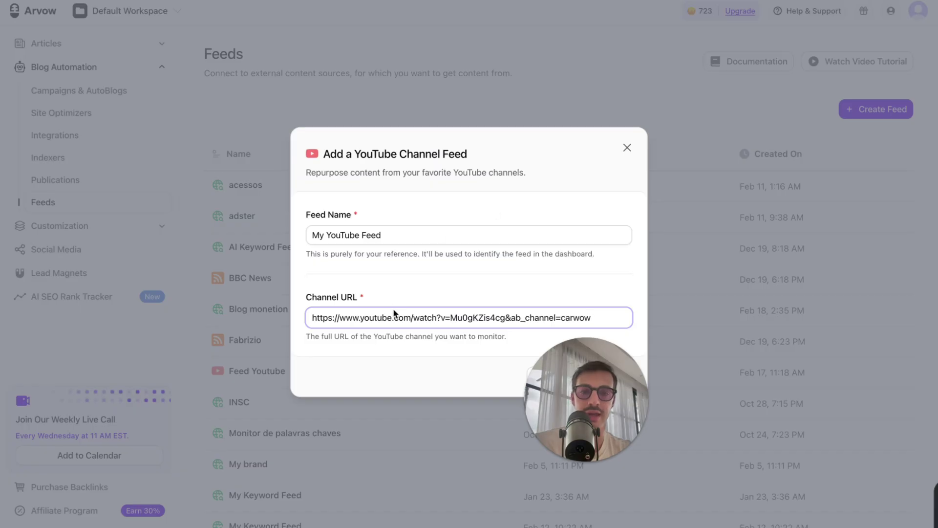
pyautogui.tripleClick(400, 314)
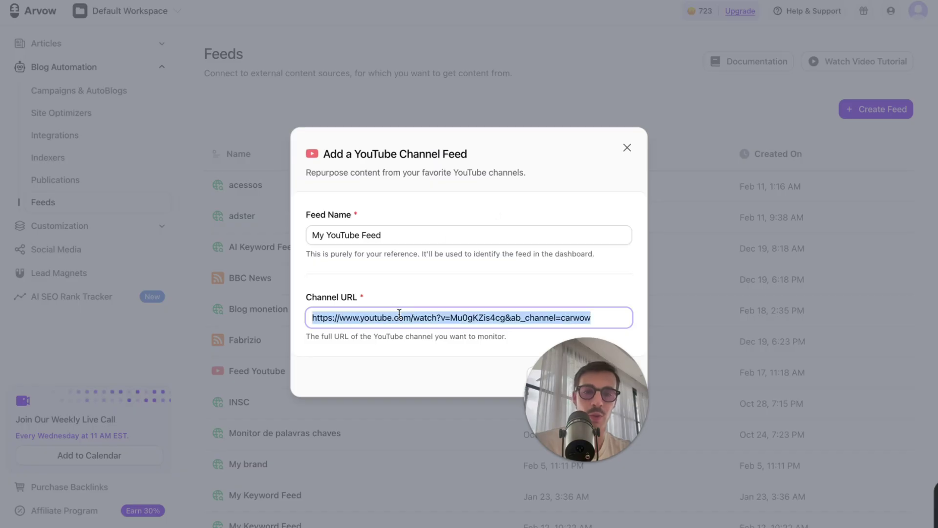
pyautogui.write('https://www.youtube.com/@carwow')
pyautogui.click(597, 377)
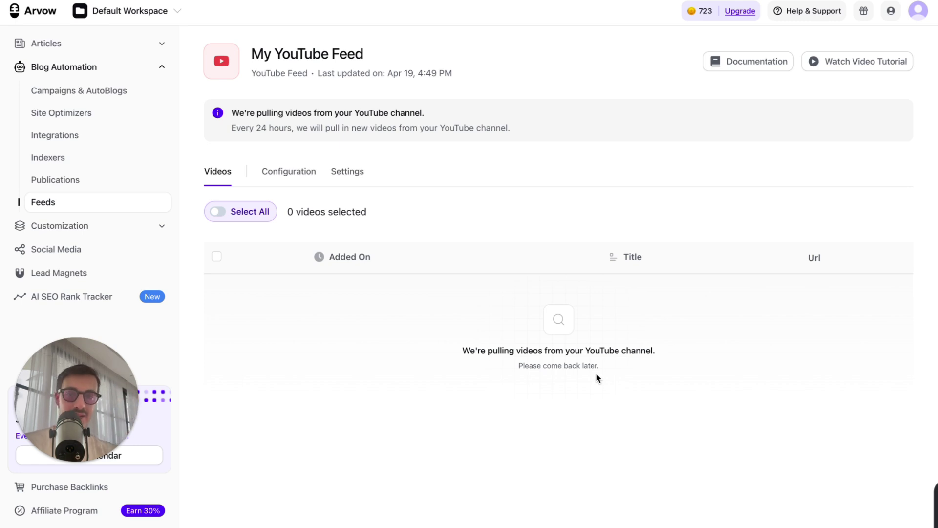
# Draw in red an arrow from the underlined Arvow logo to a large box labelled W, and write the letters C and Y
pyautogui.hotkey('alt', 'shift', 'd')
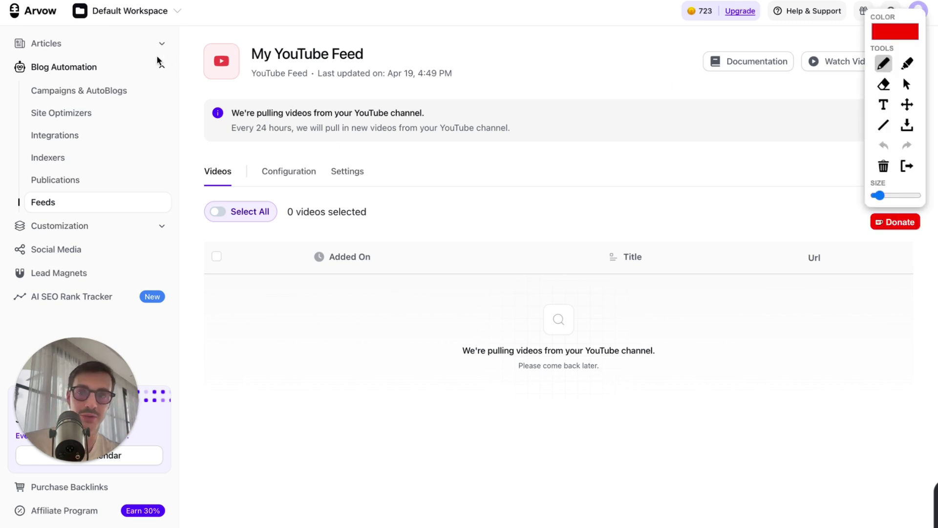
pyautogui.moveTo(21, 22)
pyautogui.mouseDown()
pyautogui.moveTo(84, 19)
pyautogui.moveTo(53, 46)
pyautogui.moveTo(567, 156)
pyautogui.moveTo(544, 168)
pyautogui.mouseUp()
pyautogui.moveTo(603, 84)
pyautogui.mouseDown()
pyautogui.moveTo(786, 337)
pyautogui.moveTo(595, 57)
pyautogui.mouseUp()
pyautogui.moveTo(647, 18)
pyautogui.mouseDown()
pyautogui.moveTo(651, 27)
pyautogui.moveTo(669, 22)
pyautogui.moveTo(687, 0)
pyautogui.mouseUp()
pyautogui.moveTo(186, 222)
pyautogui.mouseDown()
pyautogui.moveTo(156, 288)
pyautogui.moveTo(180, 282)
pyautogui.mouseUp()
pyautogui.moveTo(210, 239); pyautogui.dragTo(164, 352)
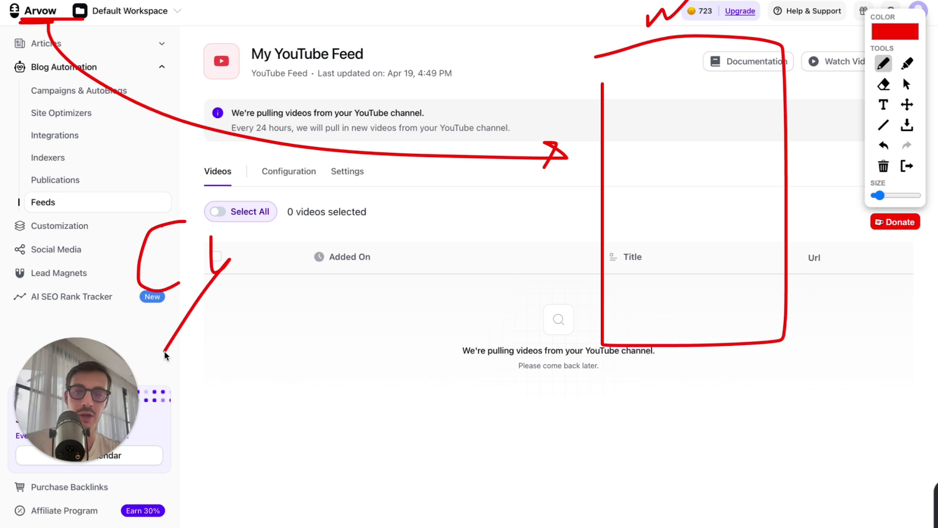
# Sketch four red video thumbnails with play symbols below the letters C and Y
pyautogui.moveTo(214, 329)
pyautogui.mouseDown()
pyautogui.moveTo(238, 346)
pyautogui.moveTo(230, 350)
pyautogui.mouseUp()
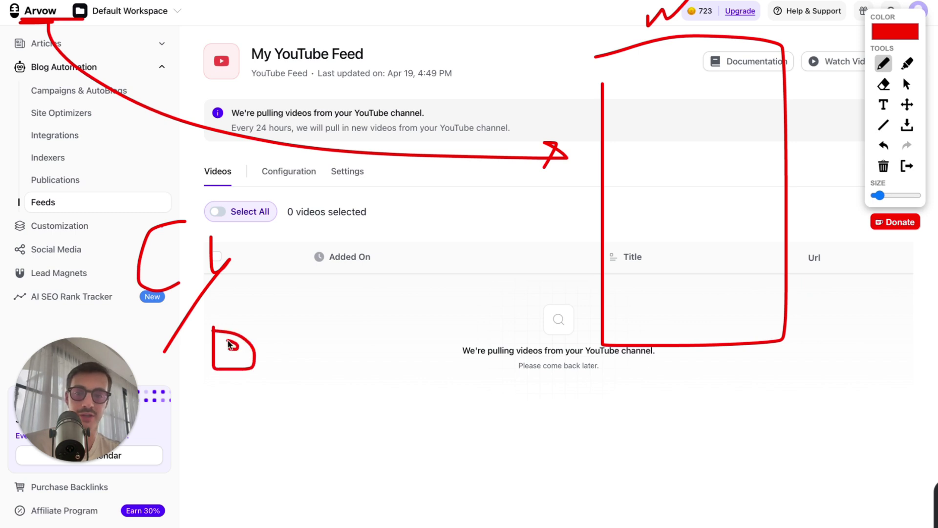
pyautogui.moveTo(294, 324)
pyautogui.mouseDown()
pyautogui.moveTo(294, 380)
pyautogui.moveTo(294, 326)
pyautogui.moveTo(310, 348)
pyautogui.moveTo(307, 337)
pyautogui.mouseUp()
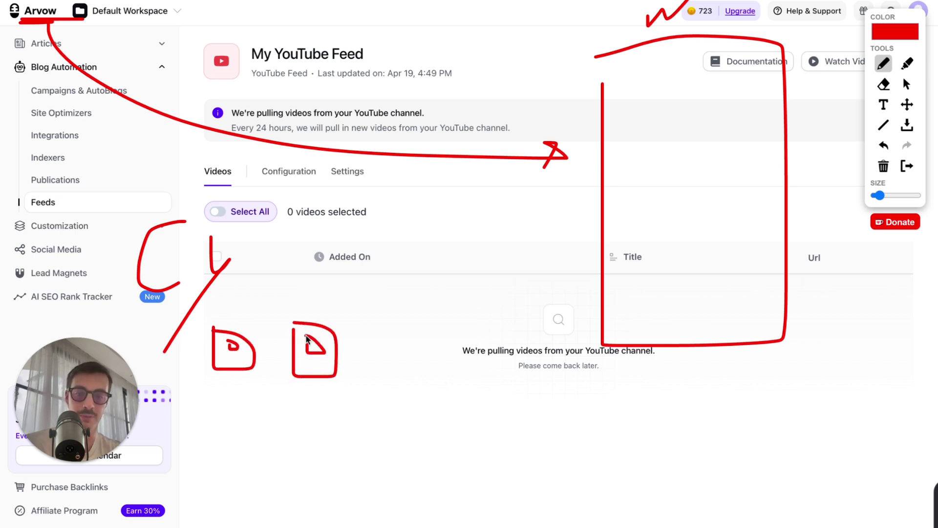
pyautogui.moveTo(225, 399)
pyautogui.mouseDown()
pyautogui.moveTo(225, 419)
pyautogui.moveTo(242, 402)
pyautogui.moveTo(254, 430)
pyautogui.moveTo(252, 421)
pyautogui.mouseUp()
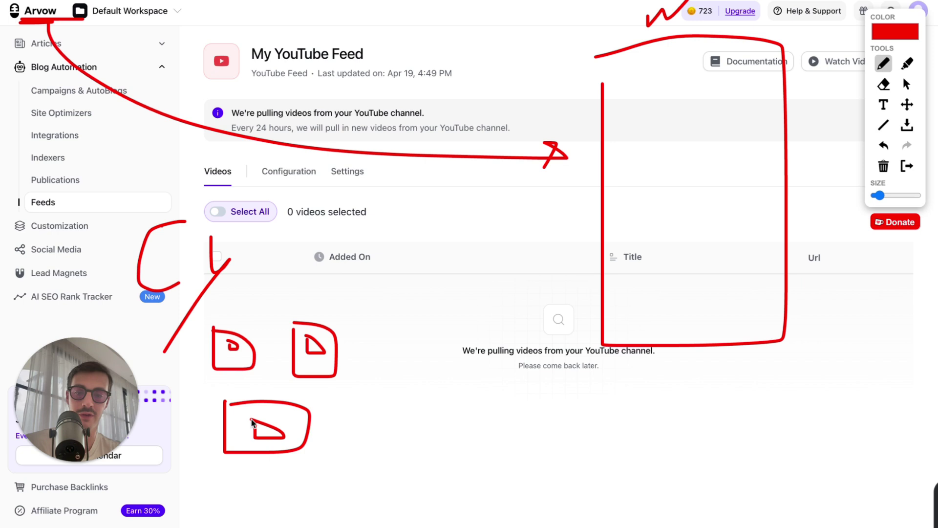
pyautogui.moveTo(347, 413)
pyautogui.mouseDown()
pyautogui.moveTo(439, 421)
pyautogui.moveTo(371, 412)
pyautogui.mouseUp()
pyautogui.moveTo(382, 415)
pyautogui.mouseDown()
pyautogui.moveTo(383, 429)
pyautogui.moveTo(403, 438)
pyautogui.moveTo(383, 415)
pyautogui.mouseUp()
# Write a red Y with an arrow to a B over the feed header, and link the B to more letters above it
pyautogui.moveTo(258, 72); pyautogui.dragTo(245, 139)
pyautogui.moveTo(288, 117); pyautogui.dragTo(338, 117)
pyautogui.moveTo(333, 119)
pyautogui.mouseDown()
pyautogui.moveTo(334, 133)
pyautogui.moveTo(358, 108)
pyautogui.moveTo(374, 132)
pyautogui.moveTo(361, 141)
pyautogui.mouseUp()
pyautogui.moveTo(386, 87)
pyautogui.mouseDown()
pyautogui.moveTo(440, 25)
pyautogui.moveTo(490, 42)
pyautogui.moveTo(514, 31)
pyautogui.moveTo(514, 70)
pyautogui.mouseUp()
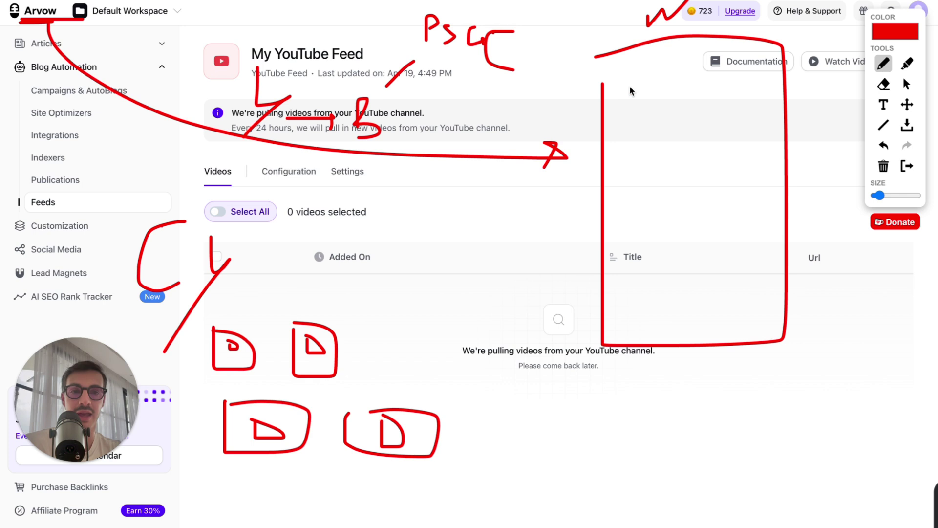
# Fill the large red box with six small article shapes in three rows of two
pyautogui.moveTo(620, 79)
pyautogui.mouseDown()
pyautogui.moveTo(622, 137)
pyautogui.moveTo(681, 82)
pyautogui.moveTo(635, 75)
pyautogui.mouseUp()
pyautogui.moveTo(715, 71)
pyautogui.mouseDown()
pyautogui.moveTo(714, 81)
pyautogui.moveTo(752, 70)
pyautogui.moveTo(728, 63)
pyautogui.mouseUp()
pyautogui.moveTo(642, 161)
pyautogui.mouseDown()
pyautogui.moveTo(668, 214)
pyautogui.moveTo(655, 155)
pyautogui.mouseUp()
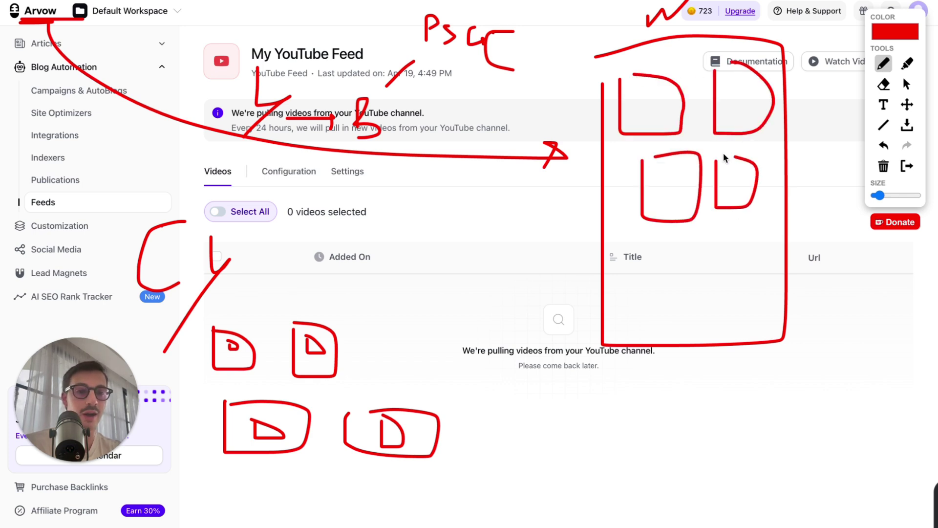
pyautogui.moveTo(724, 156); pyautogui.dragTo(727, 155)
pyautogui.moveTo(650, 238)
pyautogui.mouseDown()
pyautogui.moveTo(649, 251)
pyautogui.moveTo(652, 237)
pyautogui.mouseUp()
pyautogui.moveTo(736, 242)
pyautogui.mouseDown()
pyautogui.moveTo(749, 230)
pyautogui.moveTo(730, 229)
pyautogui.mouseUp()
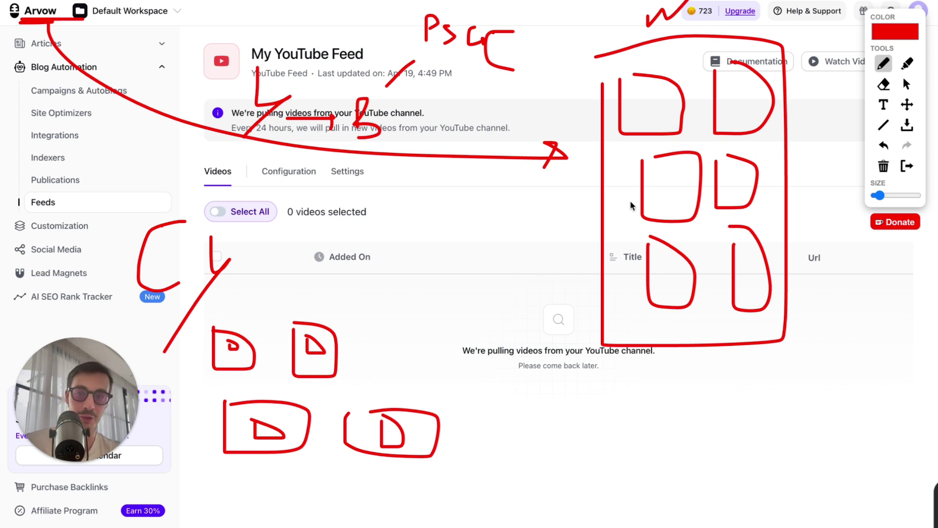
# Circle the letters C and Y, sketch a row of shrinking video shapes beside them, and circle the four video thumbnails
pyautogui.click(185, 196)
pyautogui.moveTo(186, 197)
pyautogui.mouseDown()
pyautogui.moveTo(230, 184)
pyautogui.moveTo(174, 190)
pyautogui.mouseUp()
pyautogui.moveTo(375, 201)
pyautogui.mouseDown()
pyautogui.moveTo(348, 260)
pyautogui.moveTo(344, 224)
pyautogui.mouseUp()
pyautogui.moveTo(452, 230)
pyautogui.mouseDown()
pyautogui.moveTo(474, 280)
pyautogui.moveTo(460, 240)
pyautogui.mouseUp()
pyautogui.moveTo(519, 237)
pyautogui.mouseDown()
pyautogui.moveTo(521, 257)
pyautogui.moveTo(519, 234)
pyautogui.mouseUp()
pyautogui.moveTo(506, 237)
pyautogui.mouseDown()
pyautogui.moveTo(565, 225)
pyautogui.moveTo(538, 219)
pyautogui.mouseUp()
pyautogui.moveTo(342, 351)
pyautogui.mouseDown()
pyautogui.moveTo(452, 440)
pyautogui.moveTo(367, 378)
pyautogui.mouseUp()
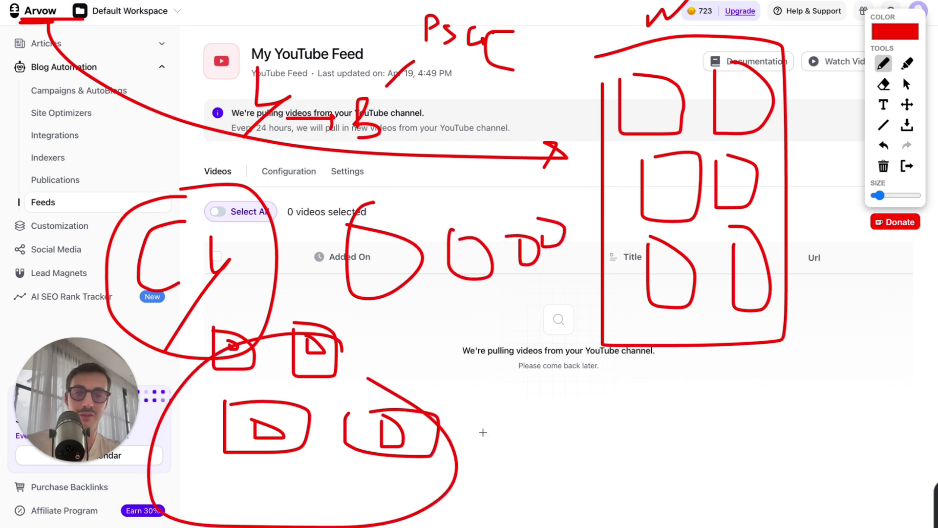
# Draw a red arrow from the circled video thumbnails to a letter B, and add a stroke from the B to the large box
pyautogui.moveTo(483, 432)
pyautogui.mouseDown()
pyautogui.moveTo(765, 432)
pyautogui.moveTo(749, 455)
pyautogui.mouseUp()
pyautogui.moveTo(735, 423); pyautogui.dragTo(770, 432)
pyautogui.moveTo(815, 486)
pyautogui.mouseDown()
pyautogui.moveTo(811, 430)
pyautogui.moveTo(830, 490)
pyautogui.mouseUp()
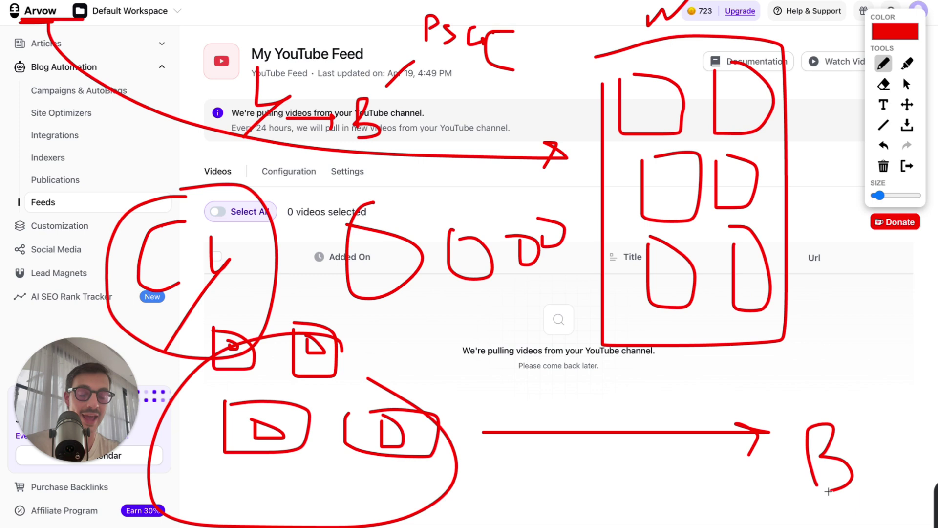
pyautogui.moveTo(840, 446)
pyautogui.mouseDown()
pyautogui.moveTo(782, 298)
pyautogui.moveTo(790, 289)
pyautogui.mouseUp()
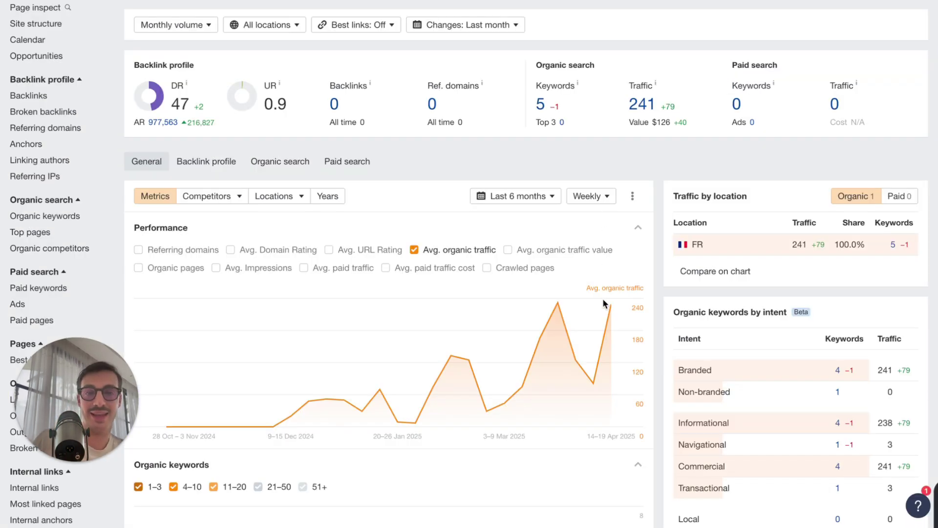
# Switch to the organic traffic overview and the Millennium Digital ChatGPT Pro 2025 article, and look through the article from title to footer
pyautogui.moveTo(620, 314)
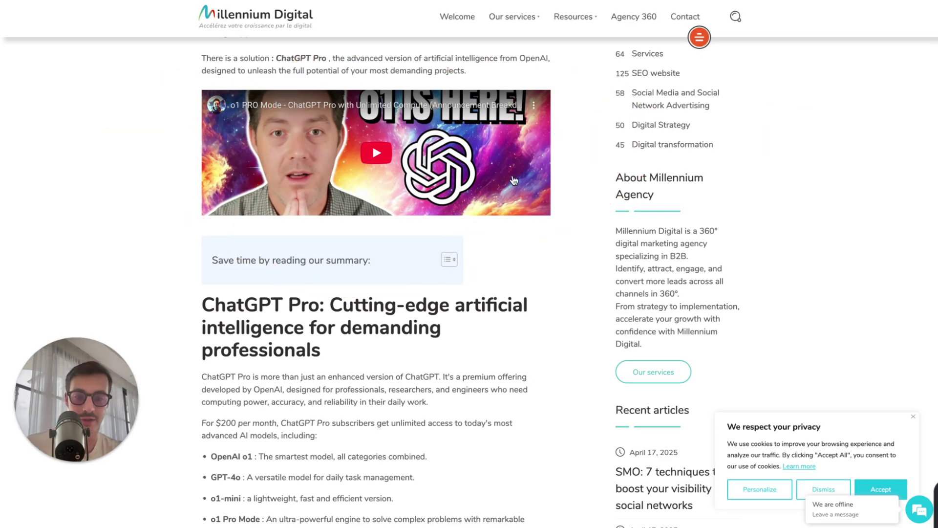
pyautogui.scroll(10, 515, 181)
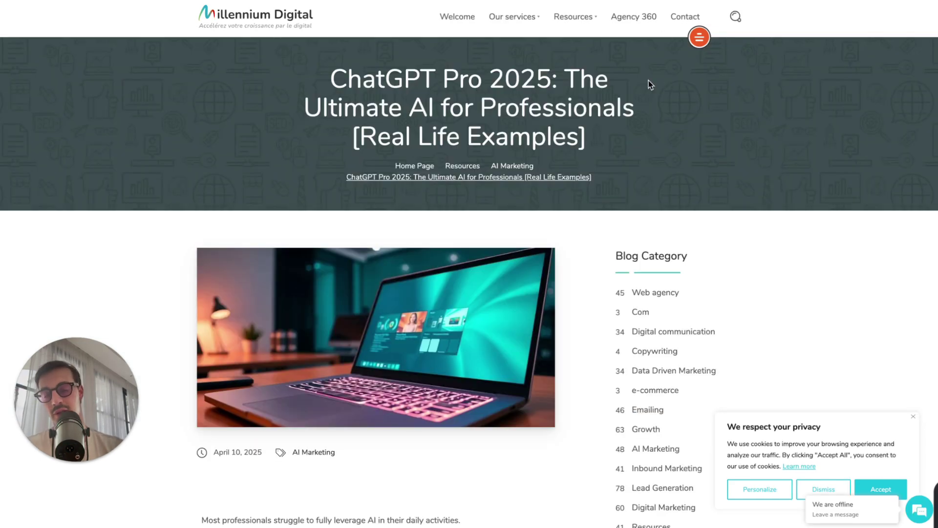
pyautogui.scroll(-8, 662, 249)
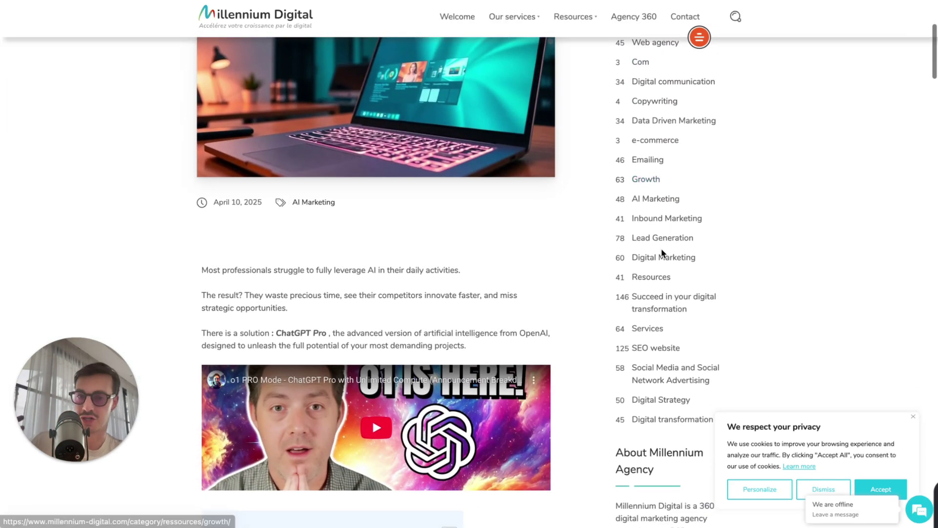
pyautogui.scroll(-15, 501, 312)
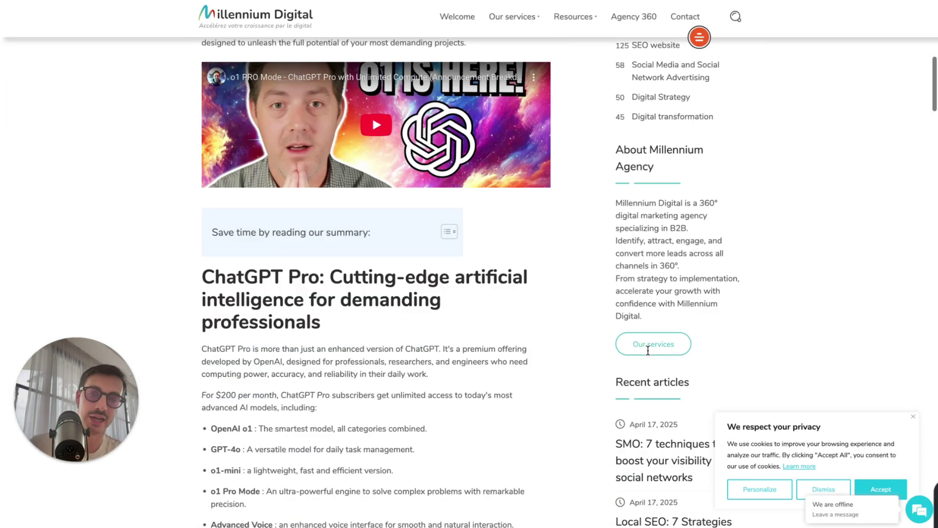
pyautogui.scroll(-20, 502, 317)
pyautogui.scroll(3, 404, 226)
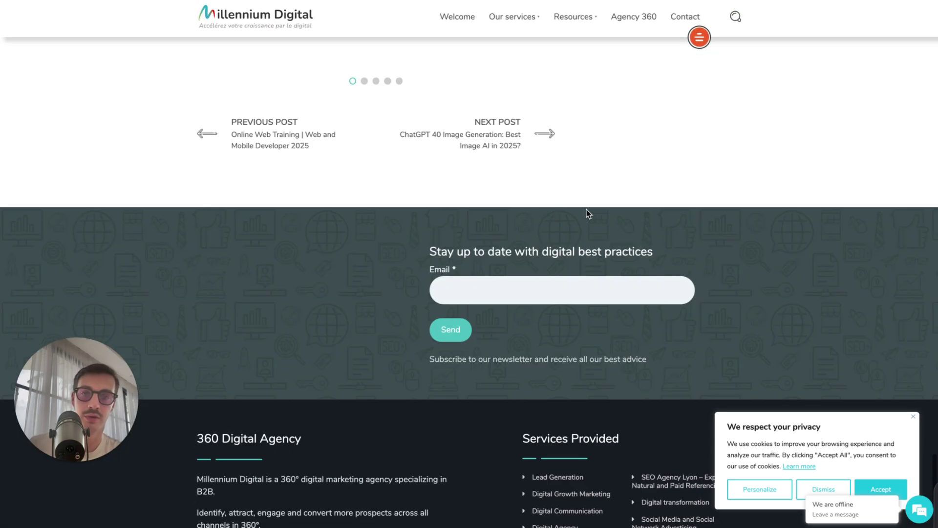
# Return to the beginning of the ChatGPT Pro article, switch to its Ahrefs overview and highlight the organic search keyword and traffic figures
pyautogui.scroll(1, 517, 193)
pyautogui.scroll(14, 570, 178)
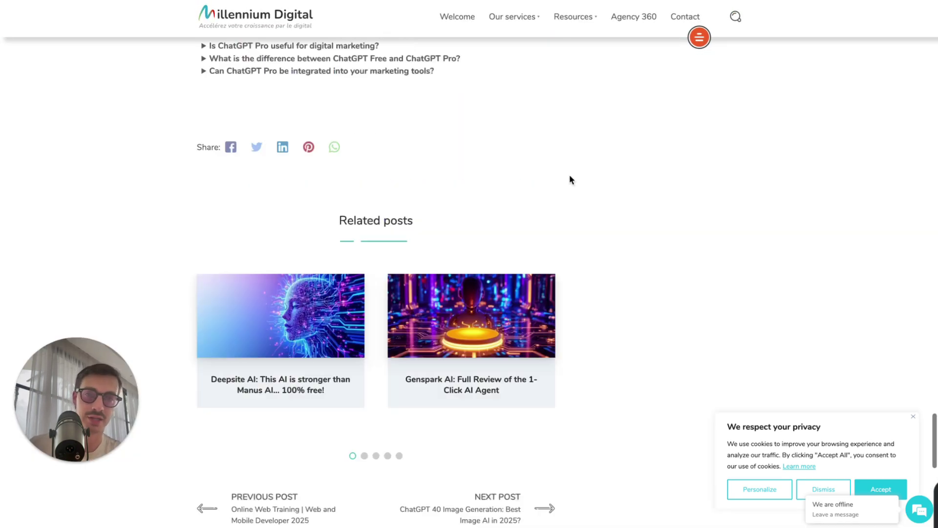
pyautogui.scroll(15, 570, 178)
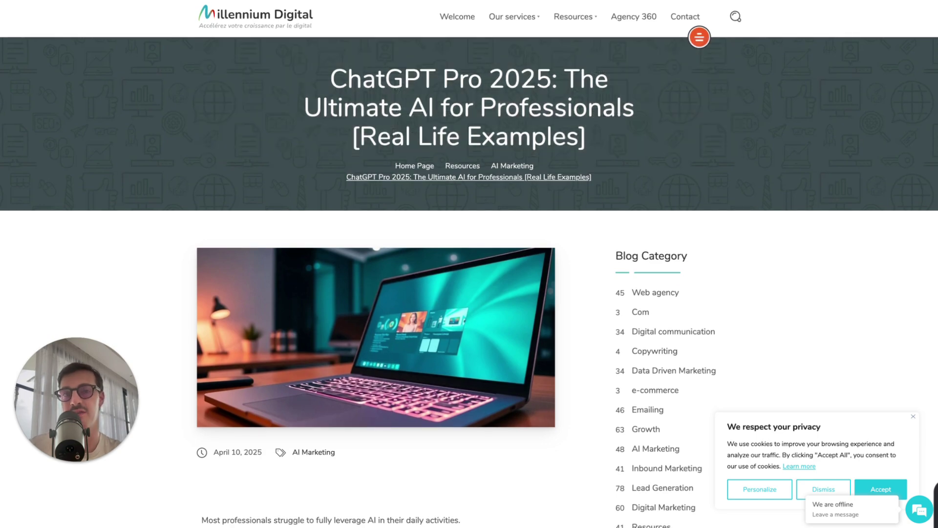
pyautogui.click(670, 1)
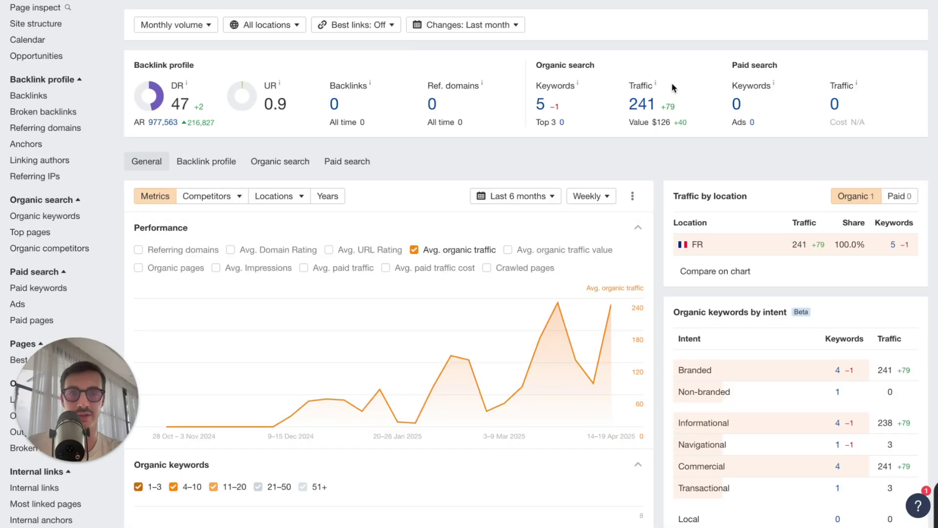
pyautogui.moveTo(537, 81); pyautogui.dragTo(687, 134)
pyautogui.click(687, 134)
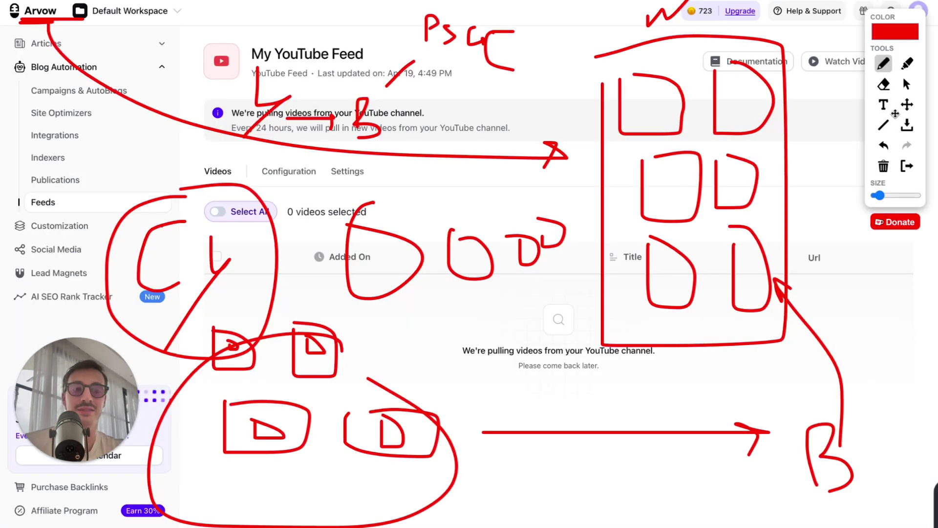
# Switch to Arvow, exit the screen drawing overlay, and view the YouTube feed's configuration and settings
pyautogui.click(908, 165)
pyautogui.click(294, 177)
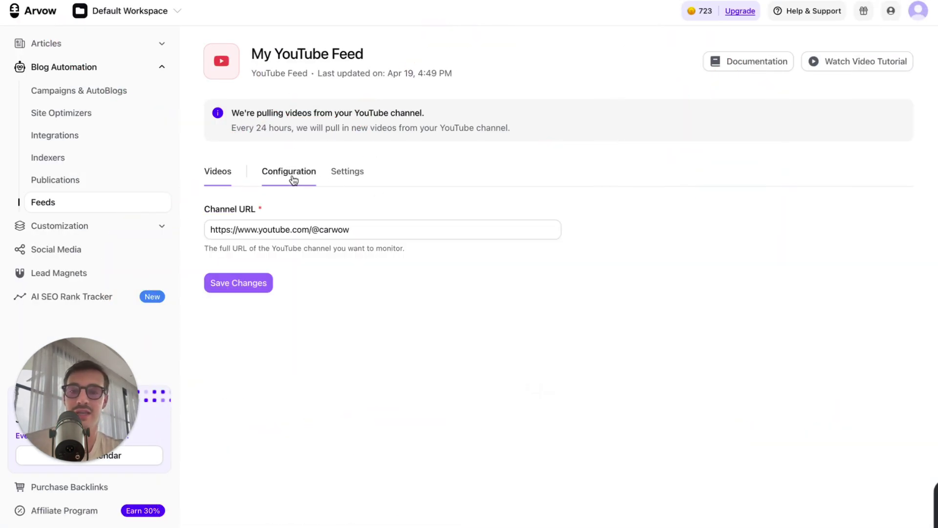
pyautogui.click(337, 180)
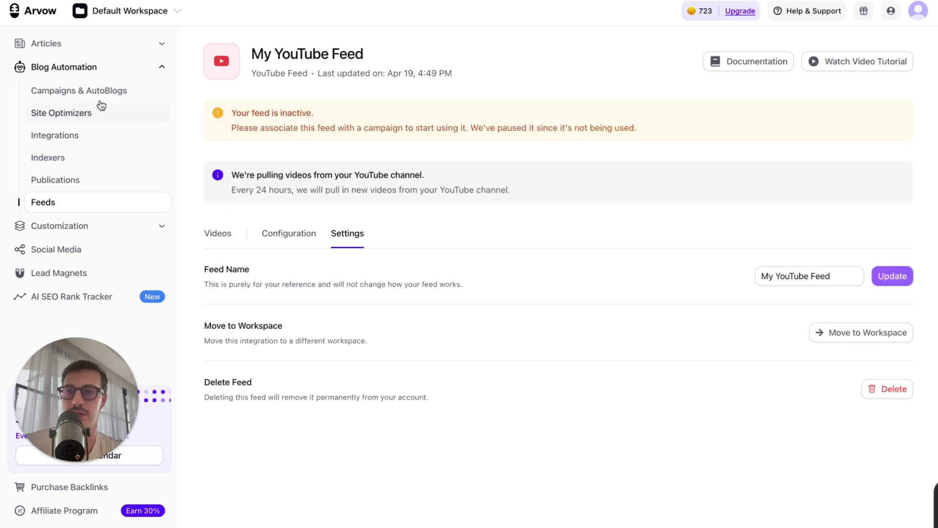
# Start a new campaign and name it "car yt channel to blog posts in dutch"
pyautogui.click(93, 91)
pyautogui.click(890, 123)
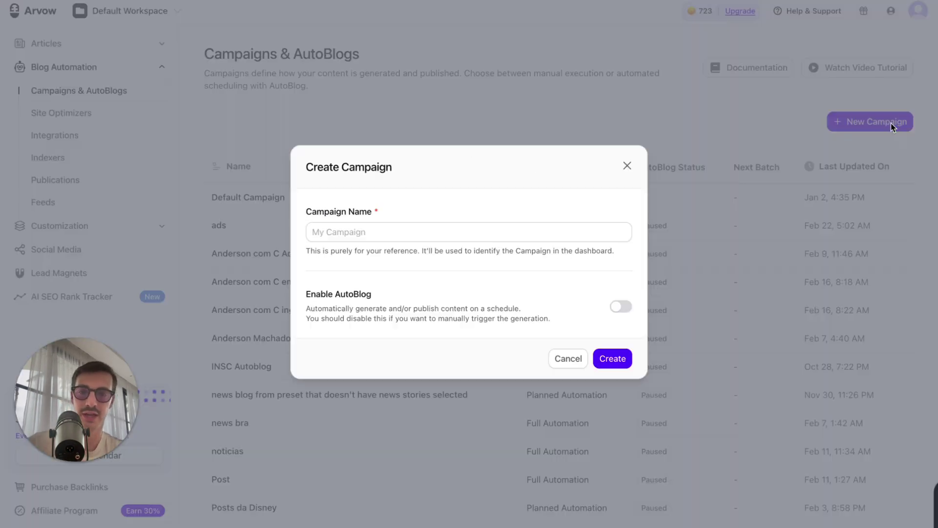
pyautogui.click(455, 231)
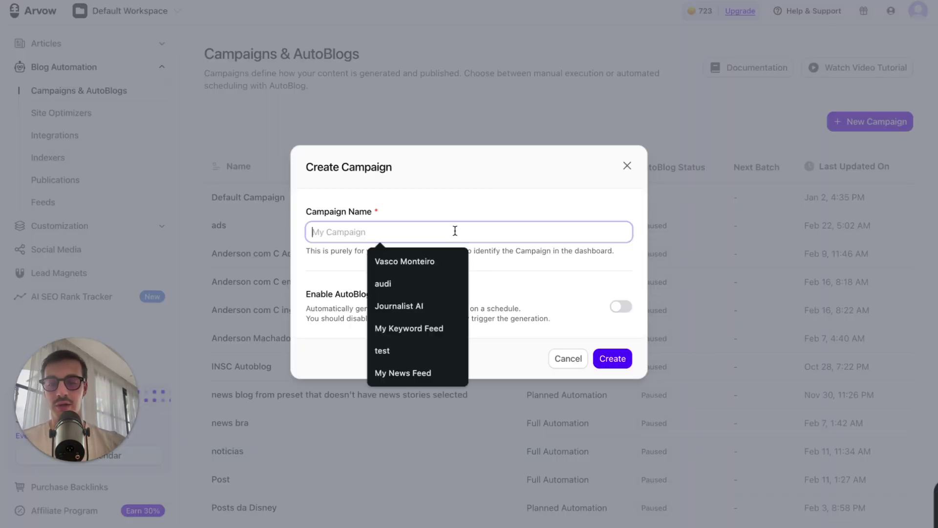
pyautogui.write('car yt channel ')
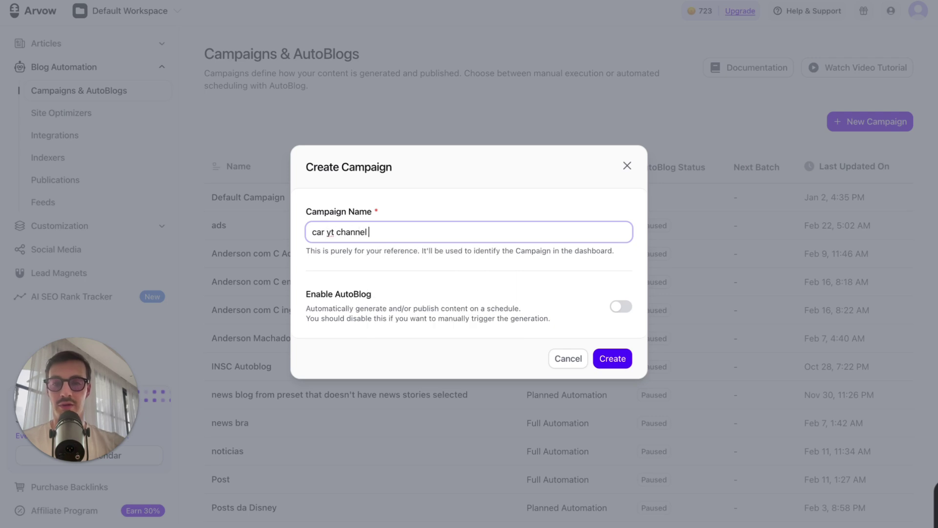
pyautogui.write('to blog posts in dutch')
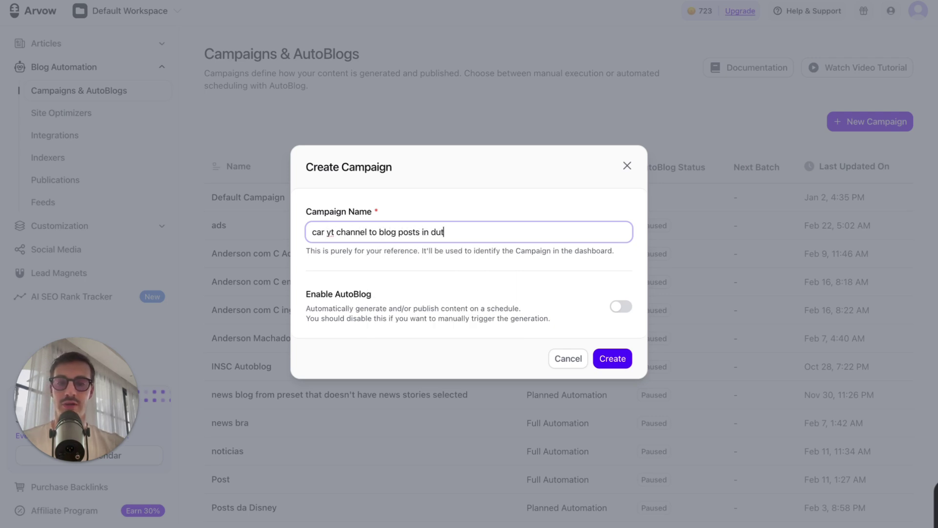
# Enable AutoBlog for the campaign, choose Full Automation Mode and continue to its configuration
pyautogui.click(621, 307)
pyautogui.scroll(-3, 535, 263)
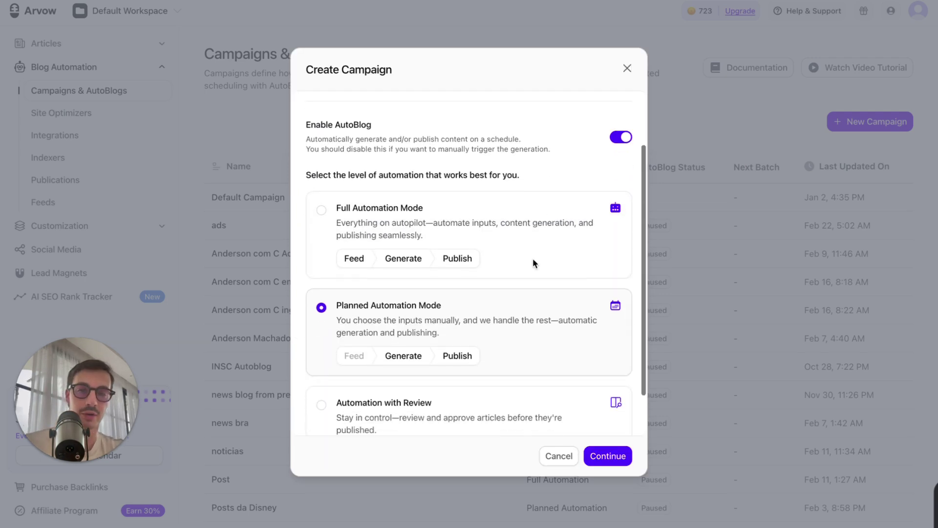
pyautogui.click(489, 190)
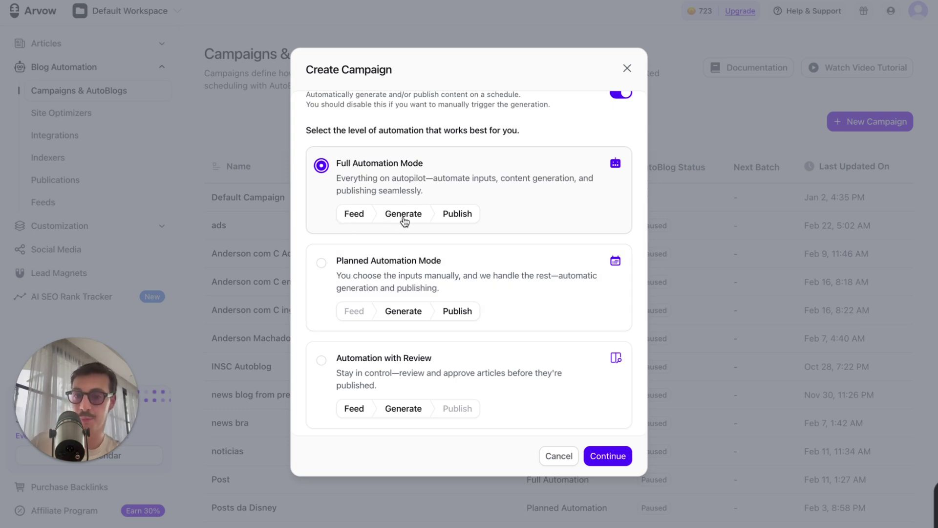
pyautogui.click(602, 457)
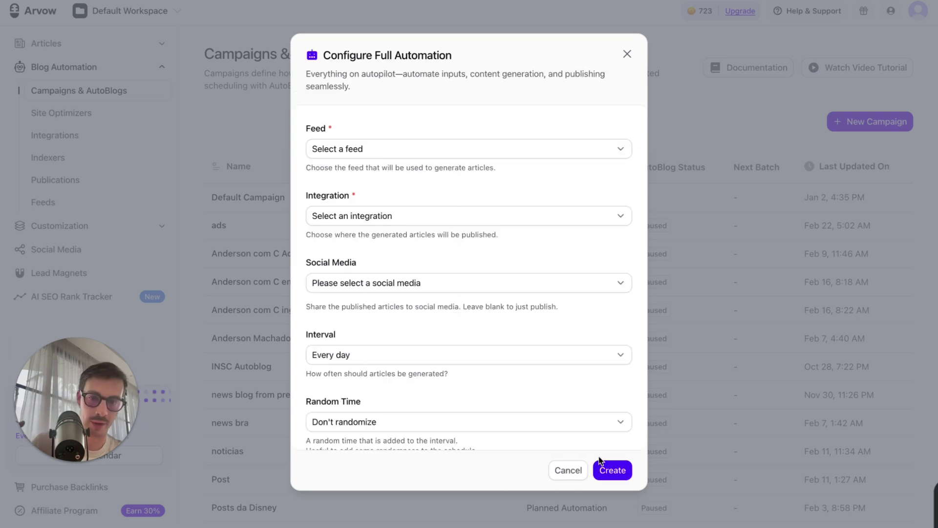
# Review the interval, random time and social media options for full automation, and close the configuration without creating the campaign
pyautogui.scroll(-2, 455, 253)
pyautogui.click(406, 274)
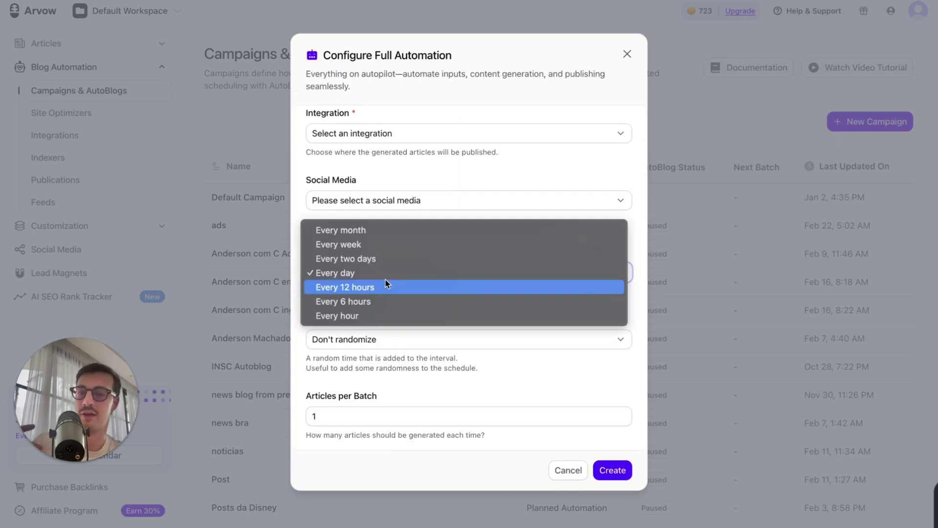
pyautogui.click(379, 333)
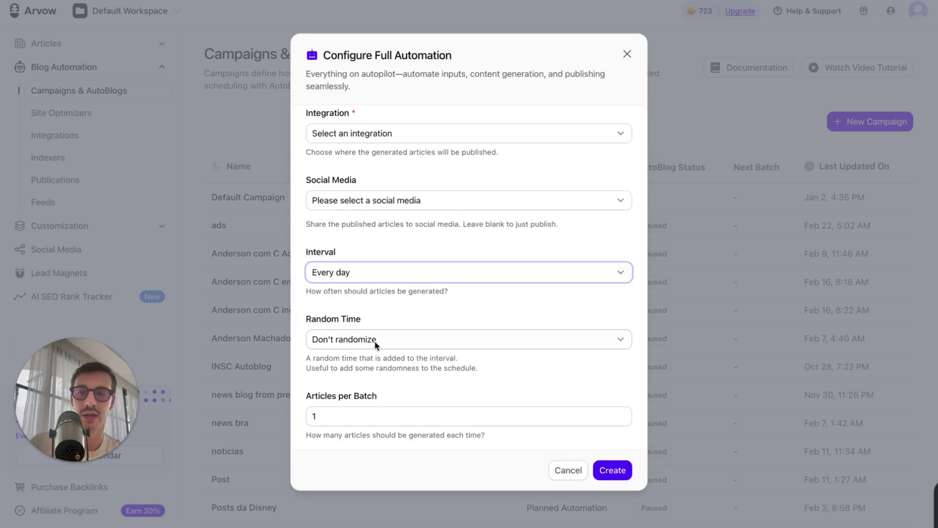
pyautogui.click(377, 340)
pyautogui.click(385, 313)
pyautogui.click(418, 203)
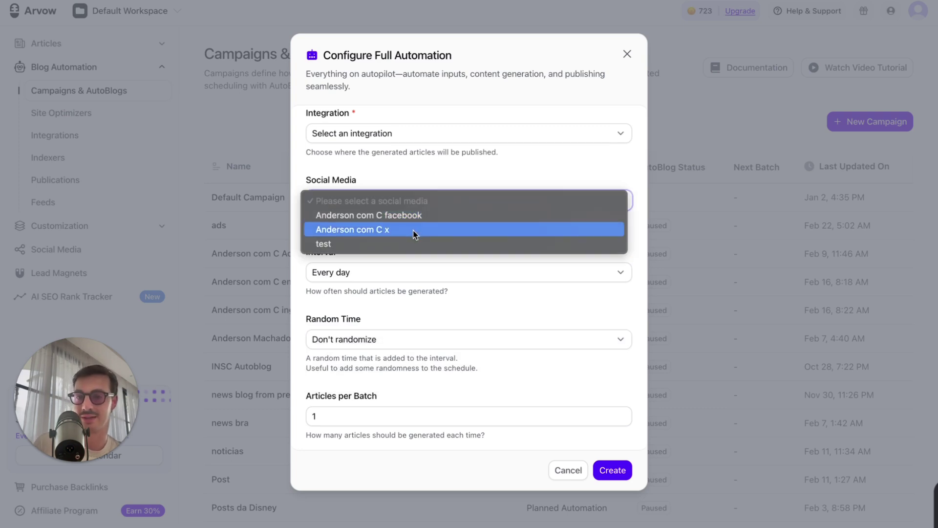
pyautogui.click(434, 166)
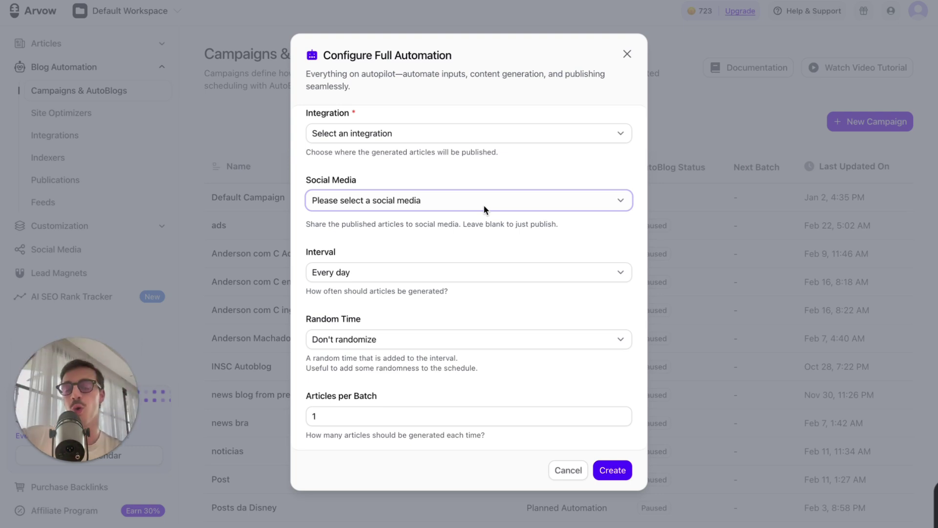
pyautogui.scroll(-1, 483, 205)
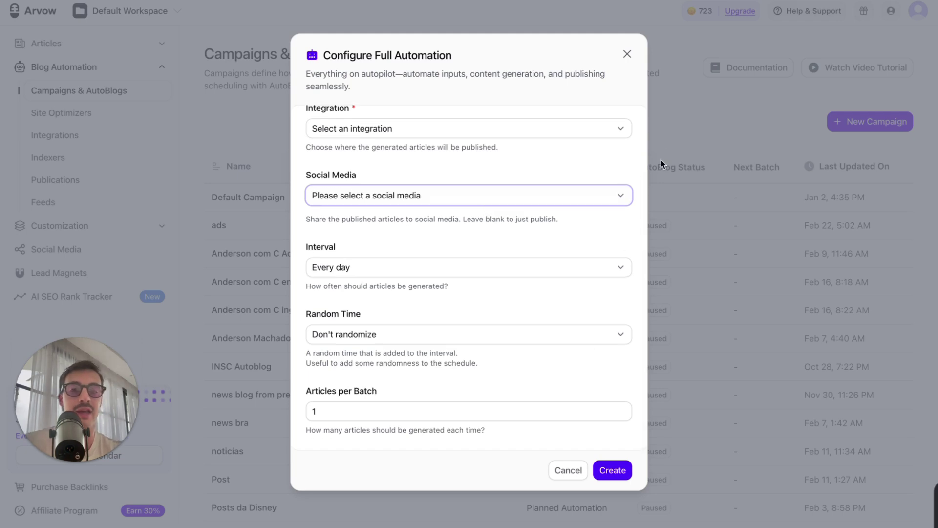
pyautogui.click(628, 55)
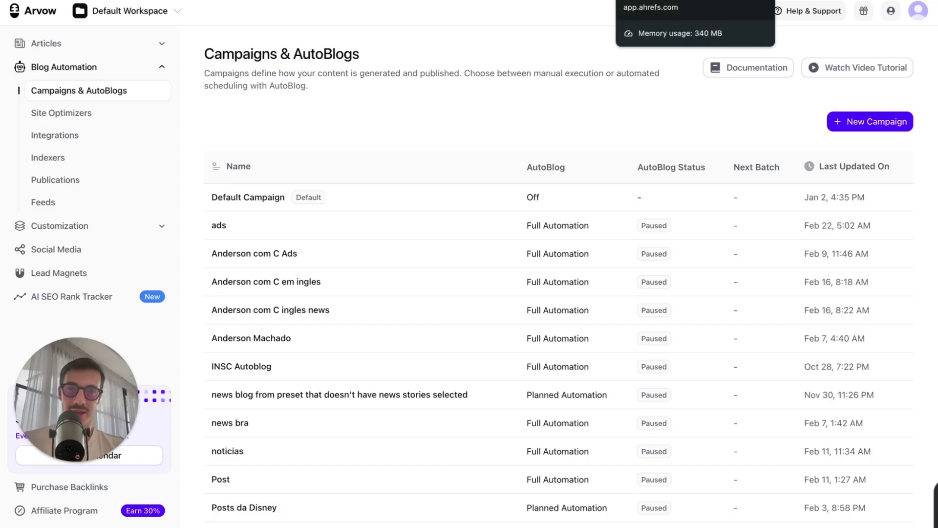
pyautogui.click(636, 1)
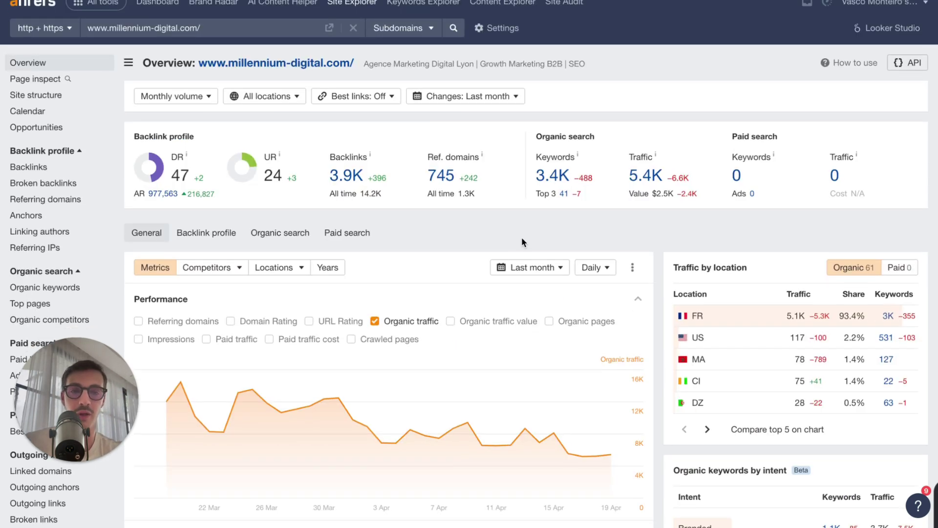
pyautogui.scroll(-5, 521, 237)
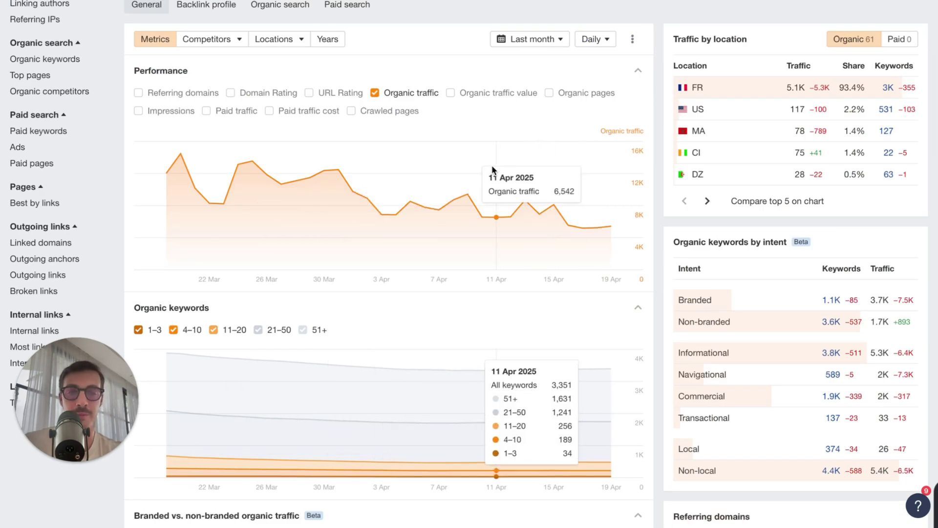
pyautogui.scroll(3, 492, 170)
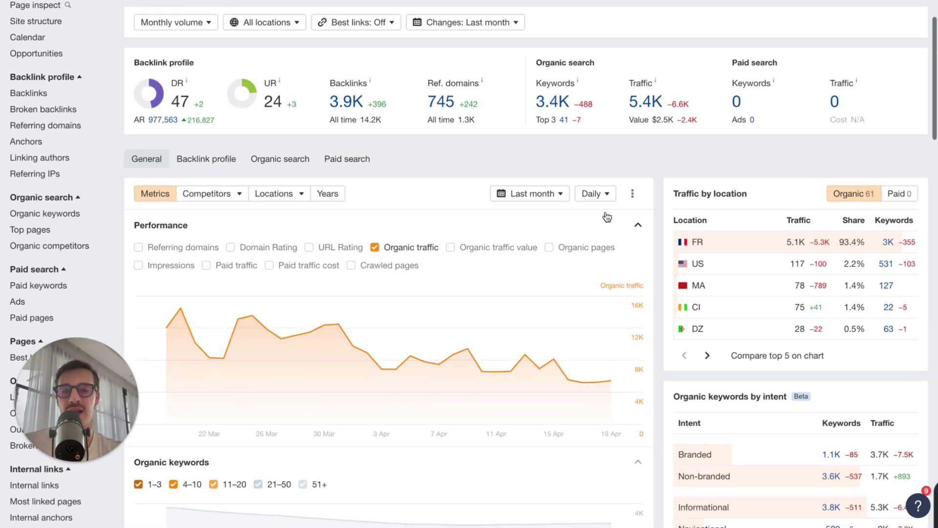
pyautogui.scroll(-2, 608, 217)
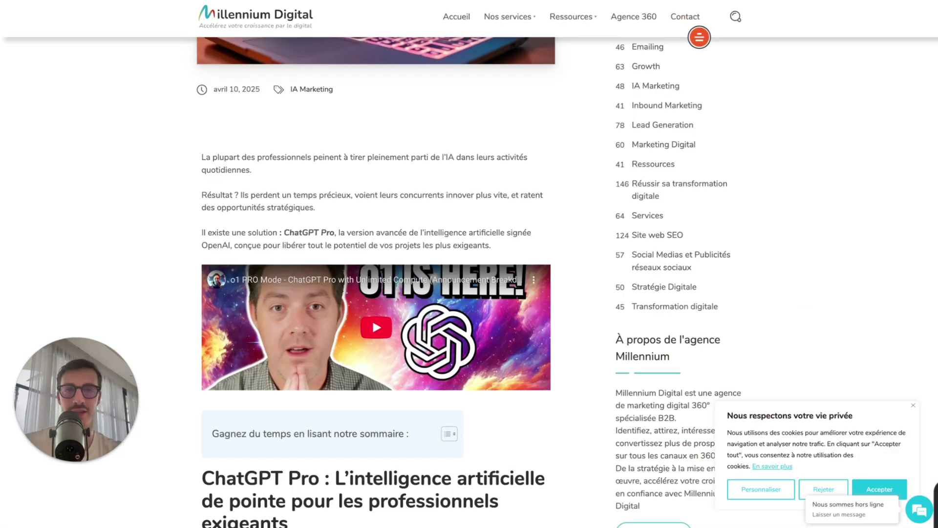
# Look through Millennium Digital's French articles for embedded YouTube videos, and highlight the intro paragraph below the video in the Bolt tutorial
pyautogui.scroll(-10, 373, 318)
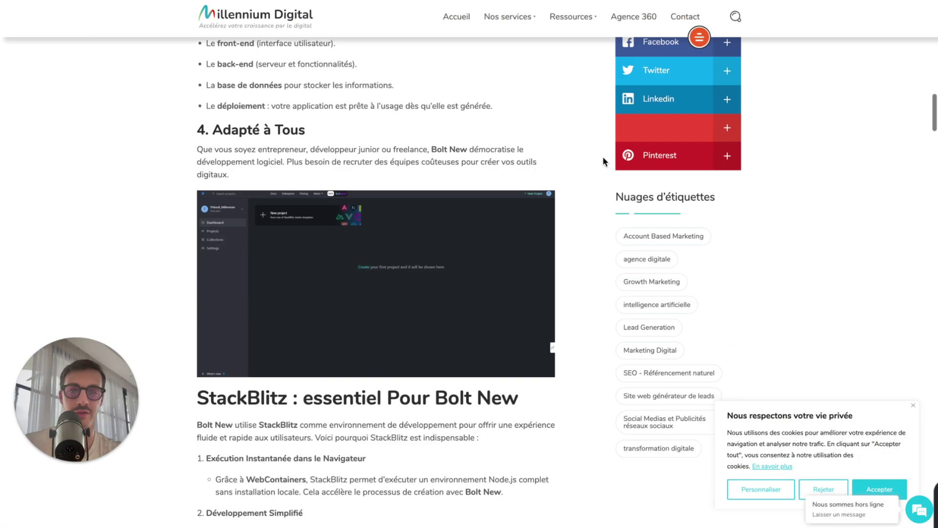
pyautogui.scroll(-4, 602, 156)
pyautogui.scroll(15, 608, 145)
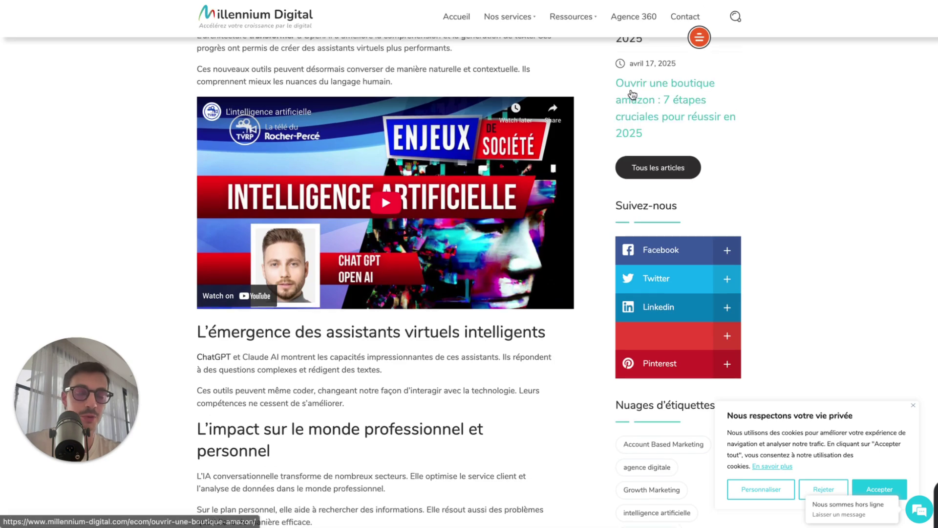
pyautogui.scroll(1, 381, 194)
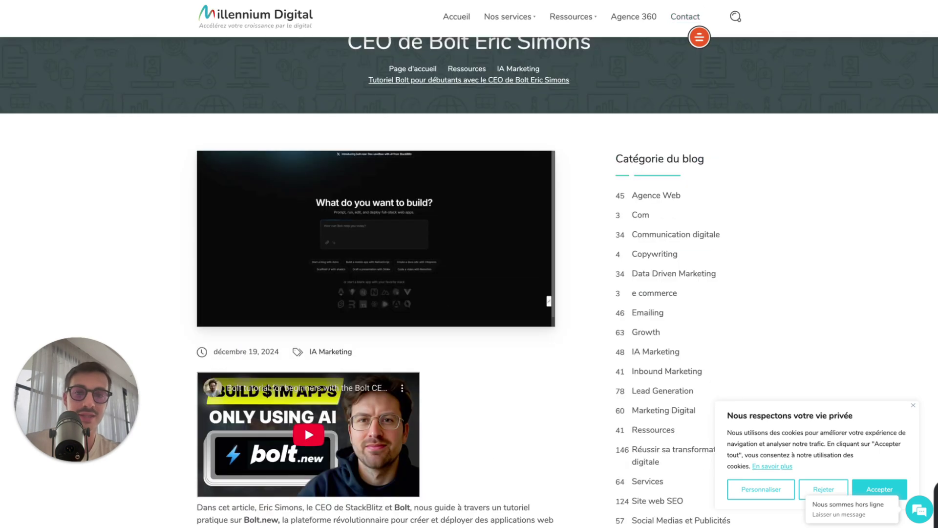
pyautogui.scroll(-4, 304, 426)
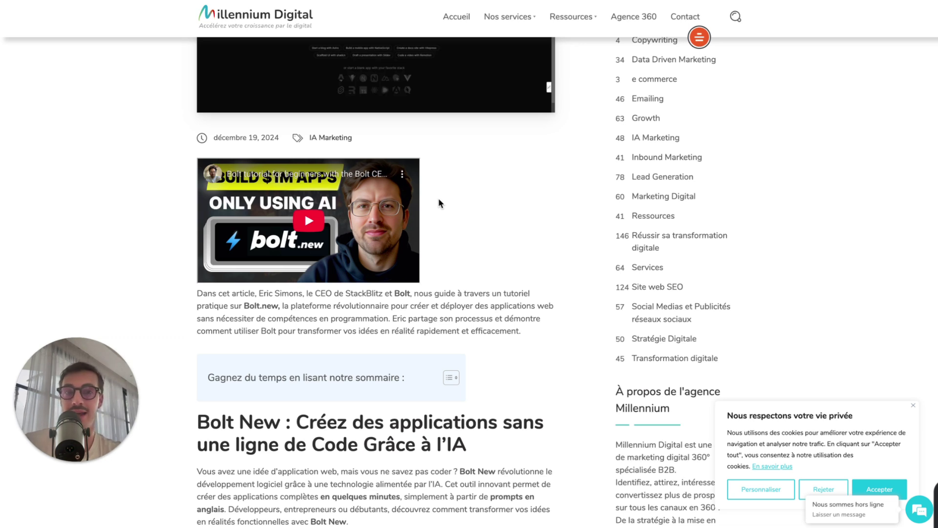
pyautogui.scroll(-1, 438, 198)
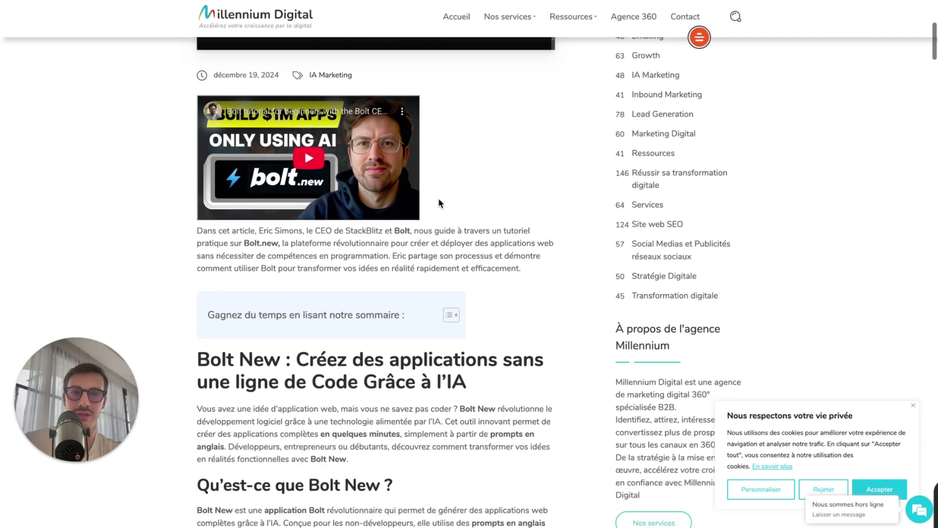
pyautogui.moveTo(203, 230); pyautogui.dragTo(461, 262)
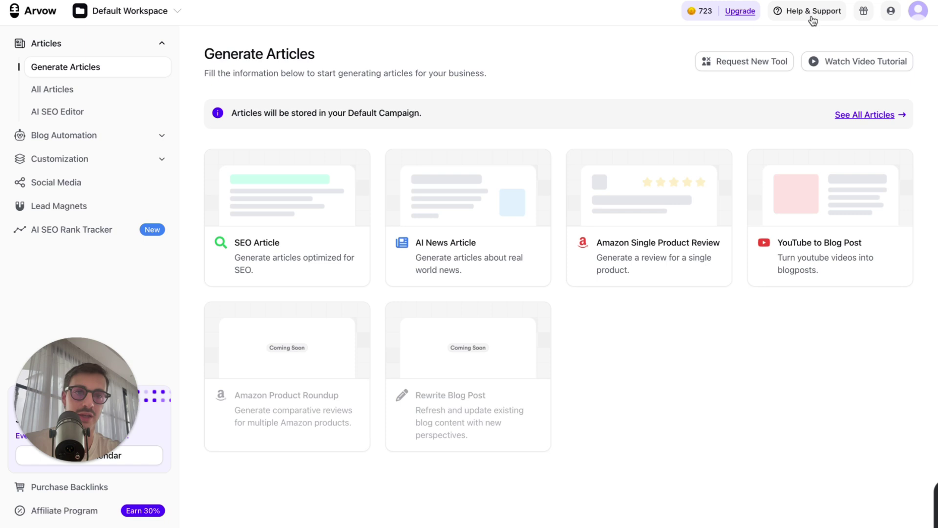
# Switch to Arvow's article generator, view the help and support options, and close them
pyautogui.click(811, 14)
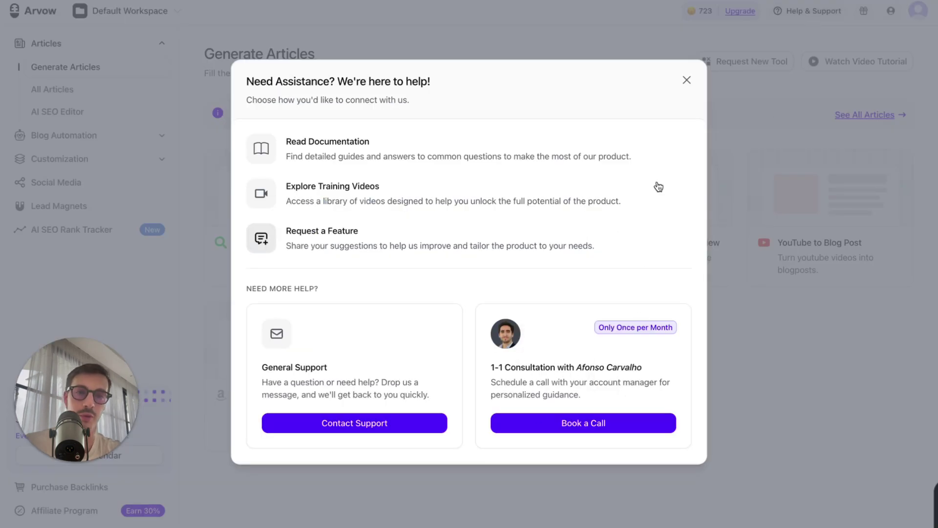
pyautogui.click(687, 80)
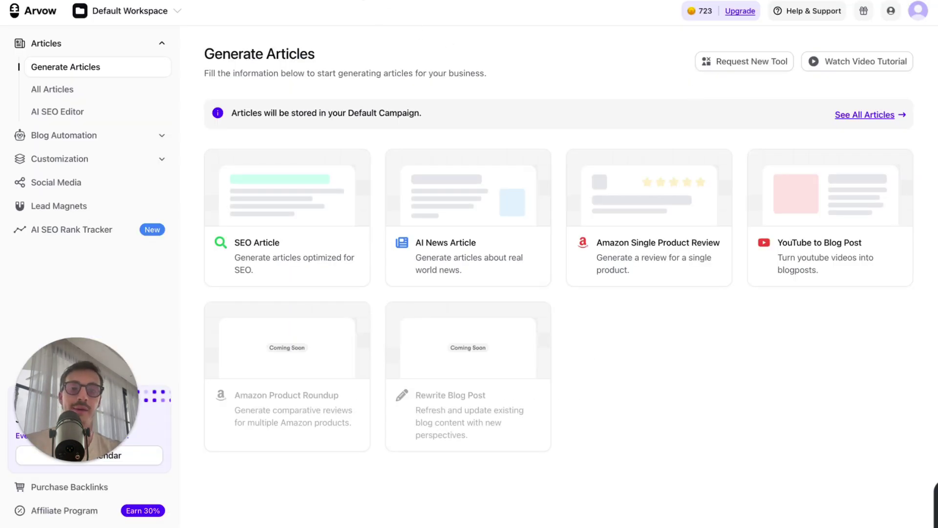
# Go to arvow.com/academy and look over the SEO training page down to the enrollment option
pyautogui.press('super+l')
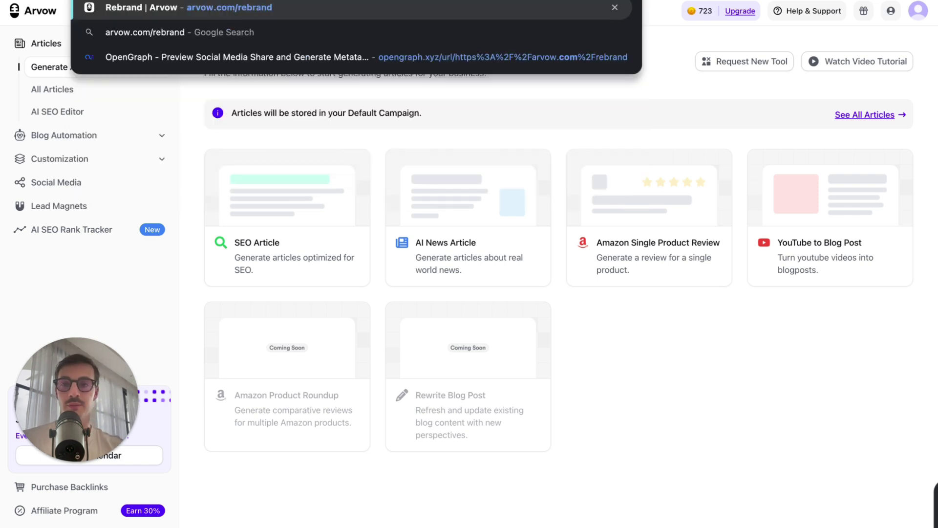
pyautogui.press('BackSpace')
pyautogui.press('BackSpace')
pyautogui.press('BackSpace')
pyautogui.press('BackSpace')
pyautogui.press('BackSpace')
pyautogui.press('BackSpace')
pyautogui.press('BackSpace')
pyautogui.write('a')
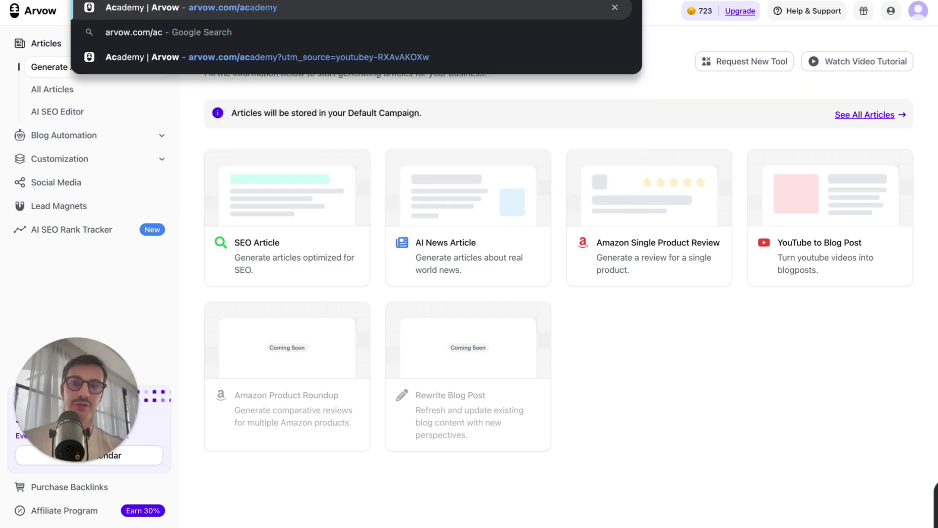
pyautogui.press('Return')
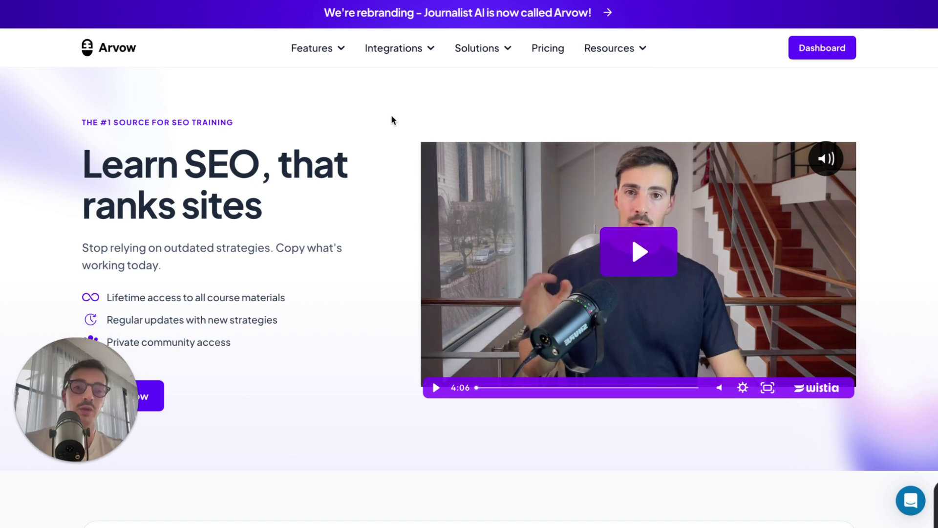
pyautogui.scroll(-1, 392, 119)
pyautogui.scroll(-2, 331, 168)
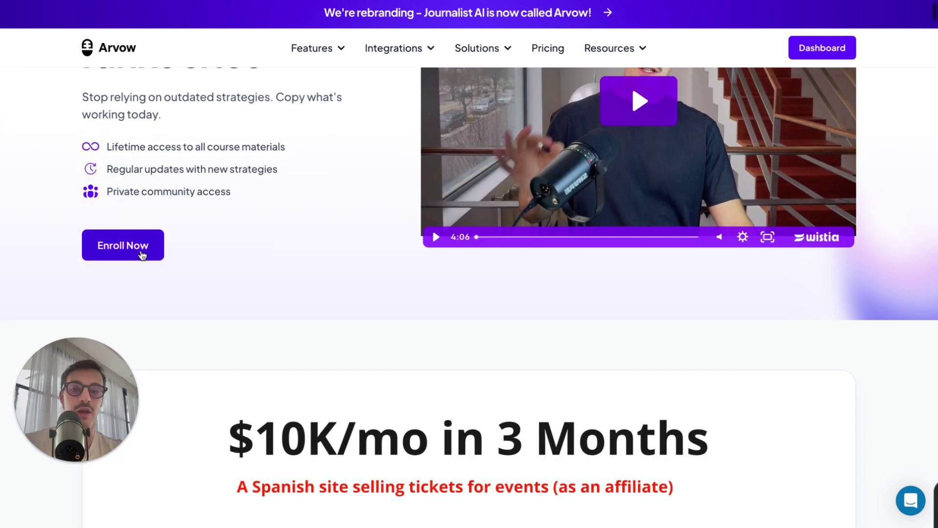
# Open the AI Search Academy enrollment checkout, highlight the course line item, and return to the academy page
pyautogui.click(142, 254)
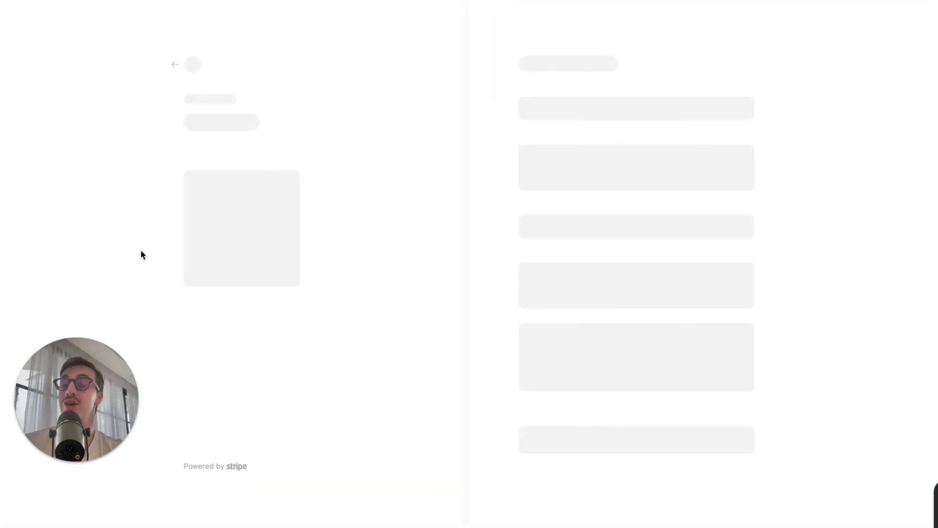
pyautogui.moveTo(415, 203); pyautogui.dragTo(421, 150)
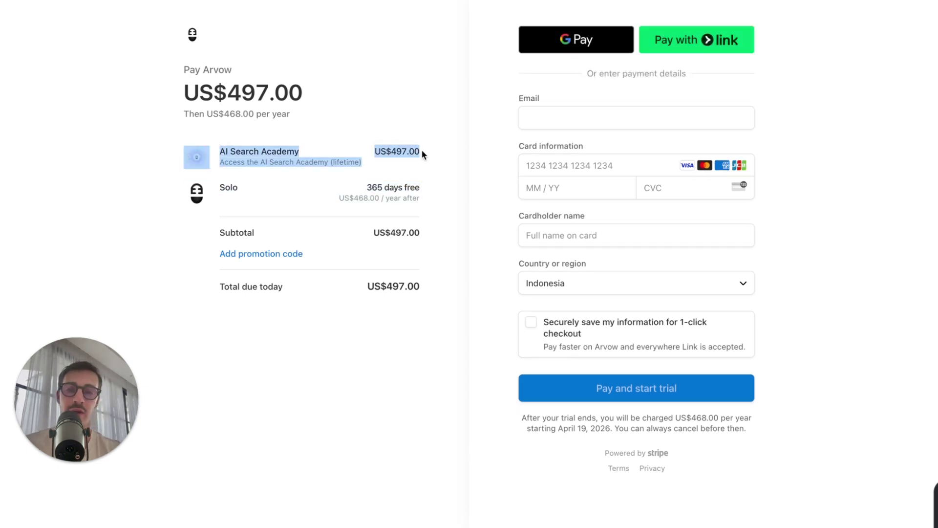
pyautogui.hotkey('alt', 'Left')
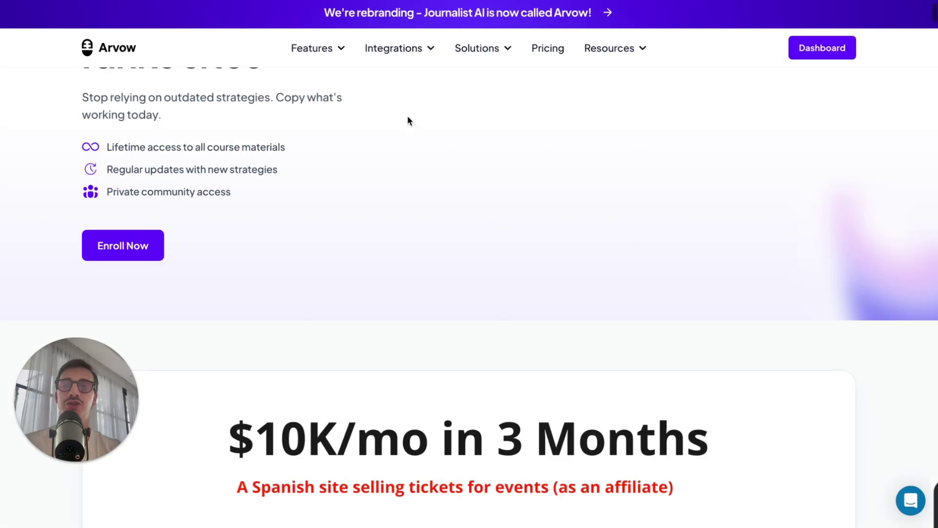
# Look through the academy page's case studies, content revival advice, community and course sections, and the list of included Arvow features
pyautogui.scroll(-15, 720, 272)
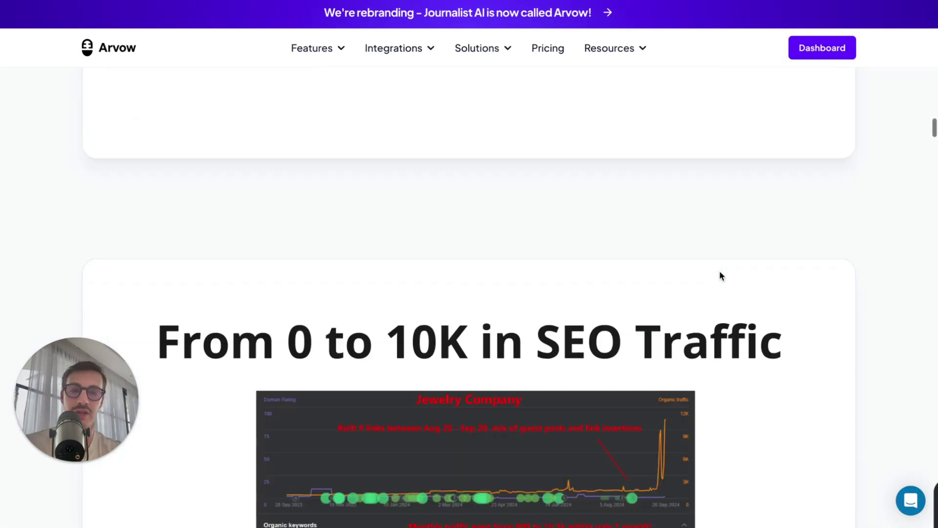
pyautogui.scroll(-20, 720, 273)
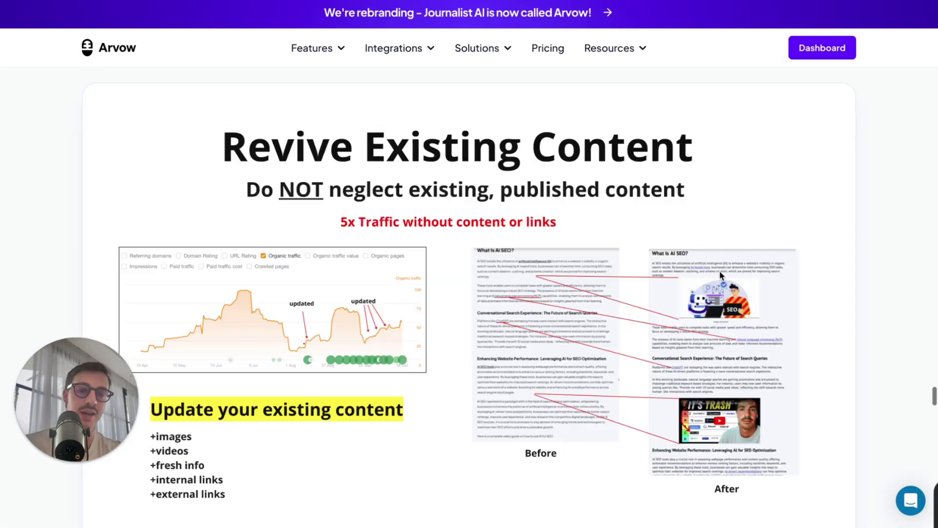
pyautogui.scroll(-15, 719, 274)
pyautogui.scroll(8, 720, 272)
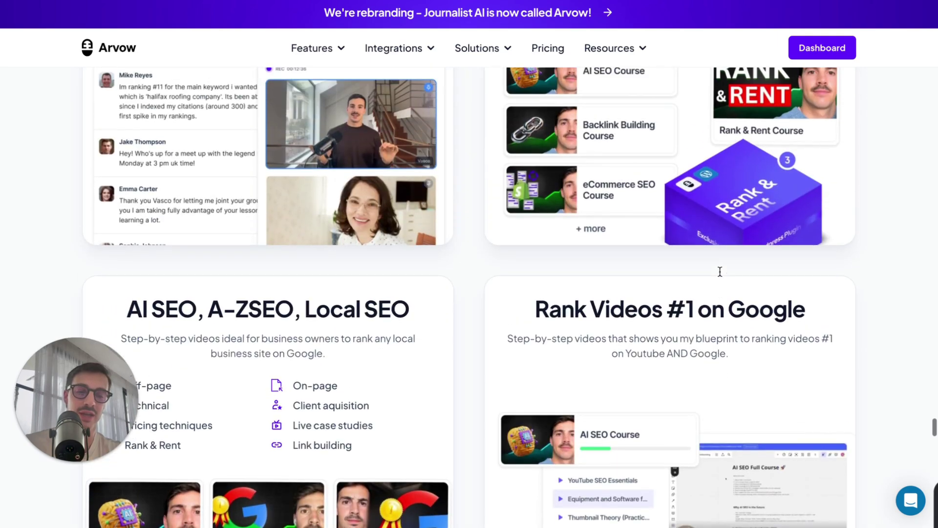
pyautogui.hotkey('ctrl', '-')
pyautogui.scroll(7, 720, 271)
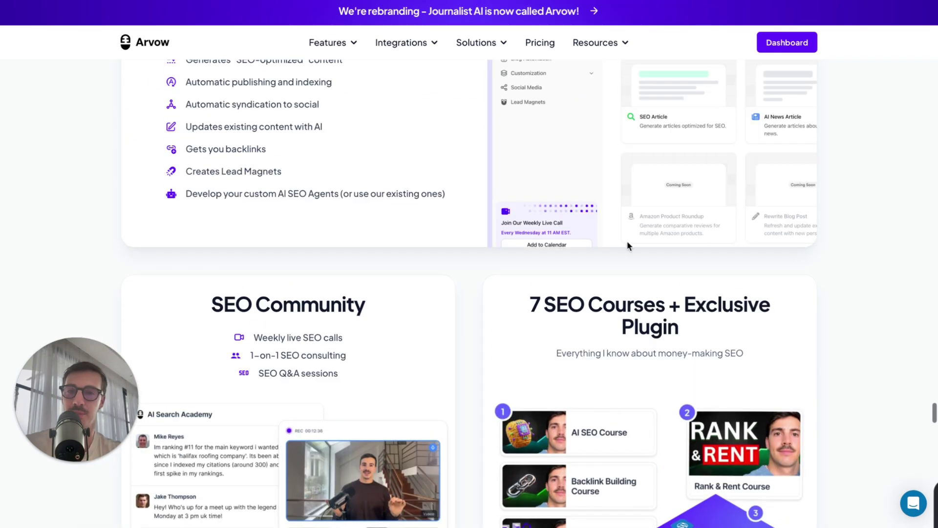
pyautogui.scroll(4, 627, 245)
pyautogui.moveTo(135, 126); pyautogui.dragTo(795, 390)
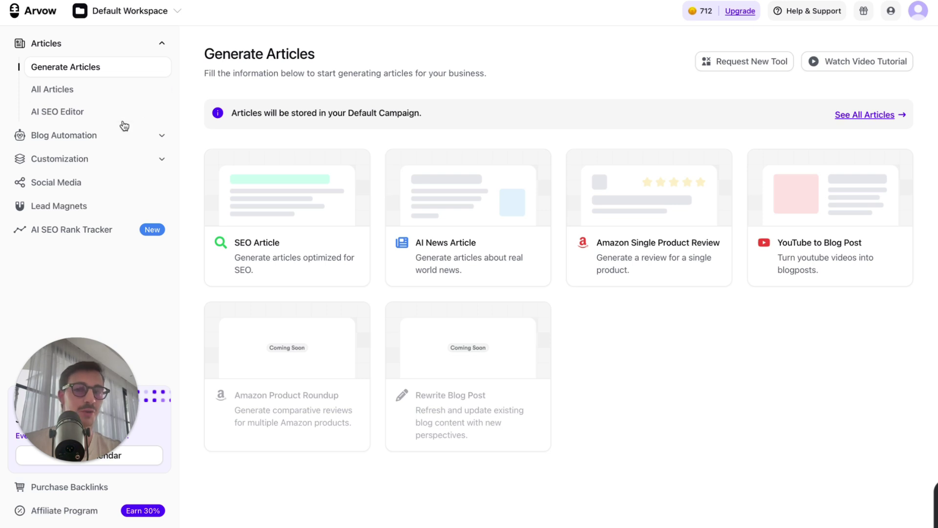
# Open the generated article "Bugatti Chiron Super Sport vs Pur Sport: De Ultieme Drag Race" and create an editable revision with AI
pyautogui.click(121, 119)
pyautogui.click(607, 103)
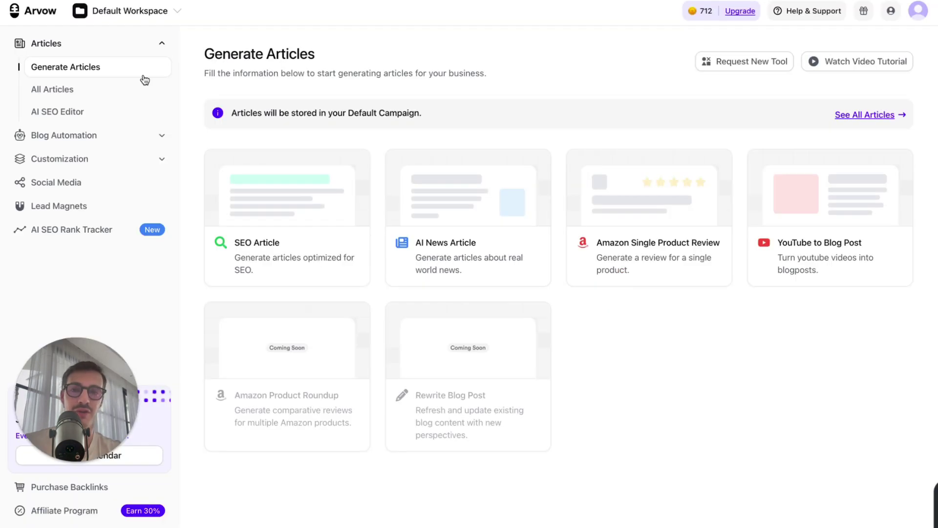
pyautogui.click(77, 92)
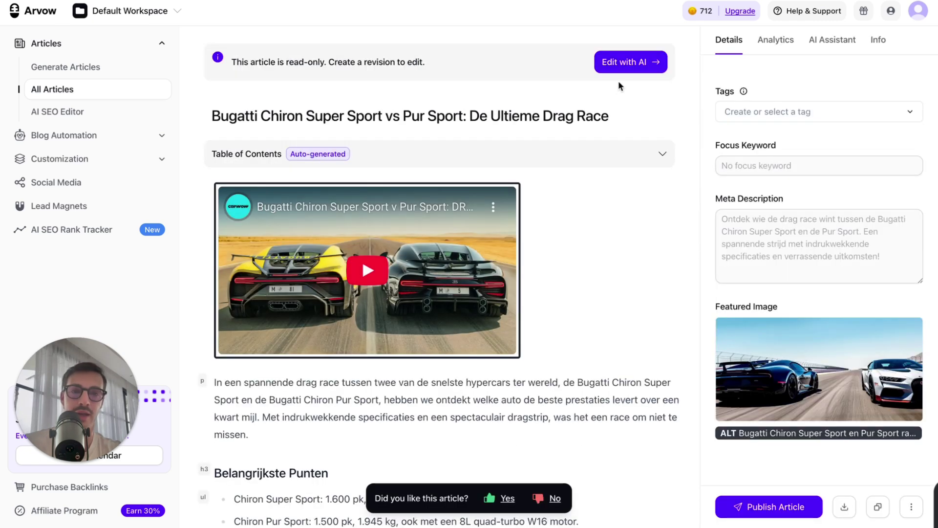
pyautogui.click(631, 61)
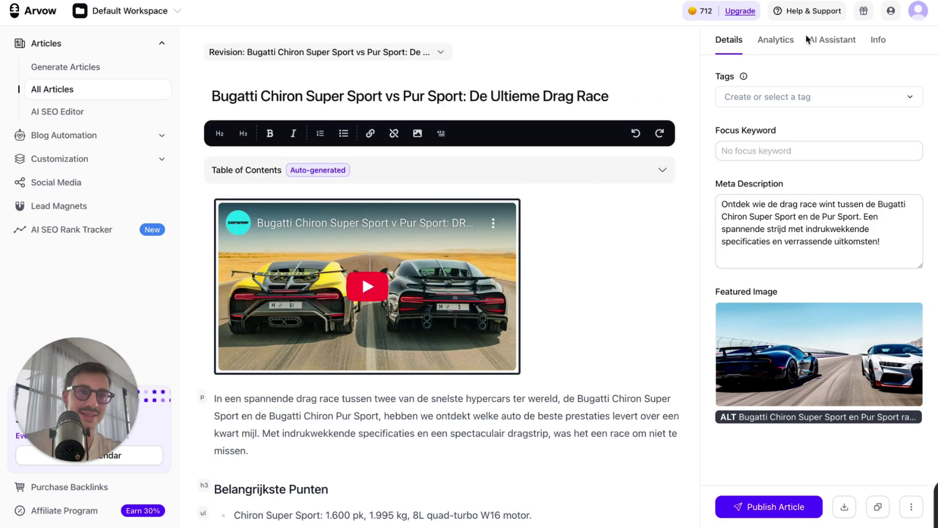
# Tell the AI Assistant that the intro is too complicated and ask it to make it simpler to understand for non car geeks
pyautogui.click(833, 39)
pyautogui.click(759, 488)
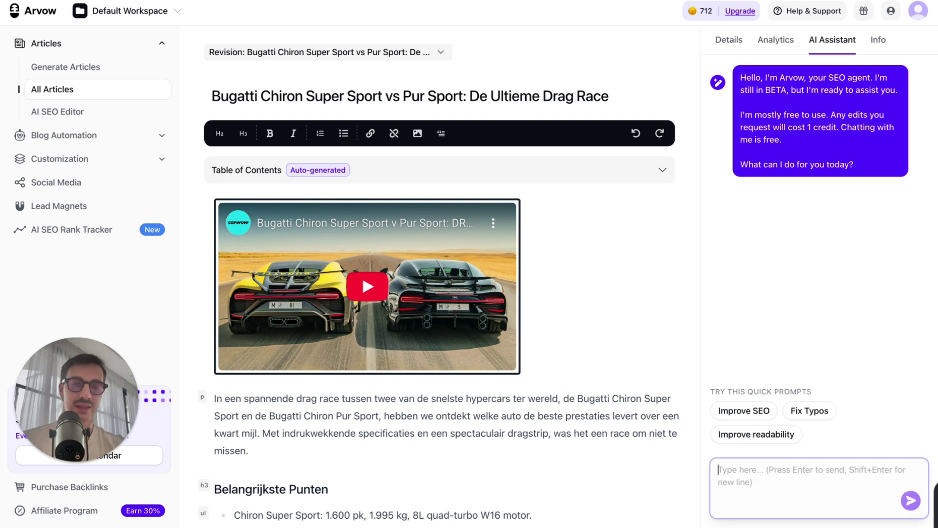
pyautogui.write('i think the intro is to')
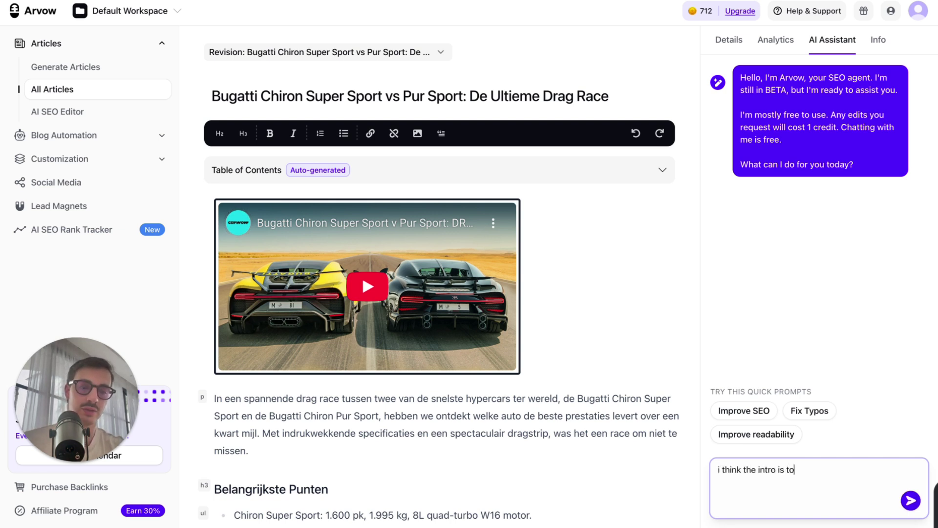
pyautogui.write('o complicated, make k')
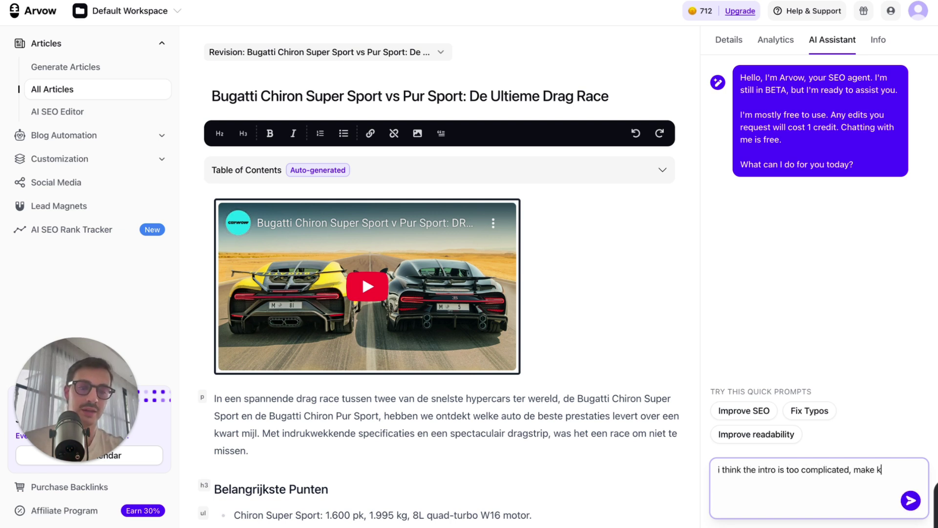
pyautogui.press('BackSpace')
pyautogui.write('oit more soimple to und')
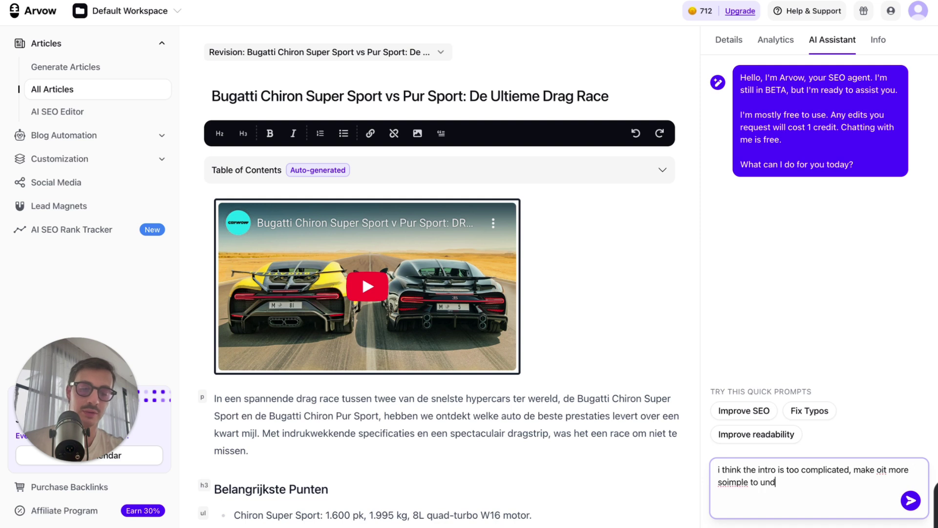
pyautogui.write('erstand for non g')
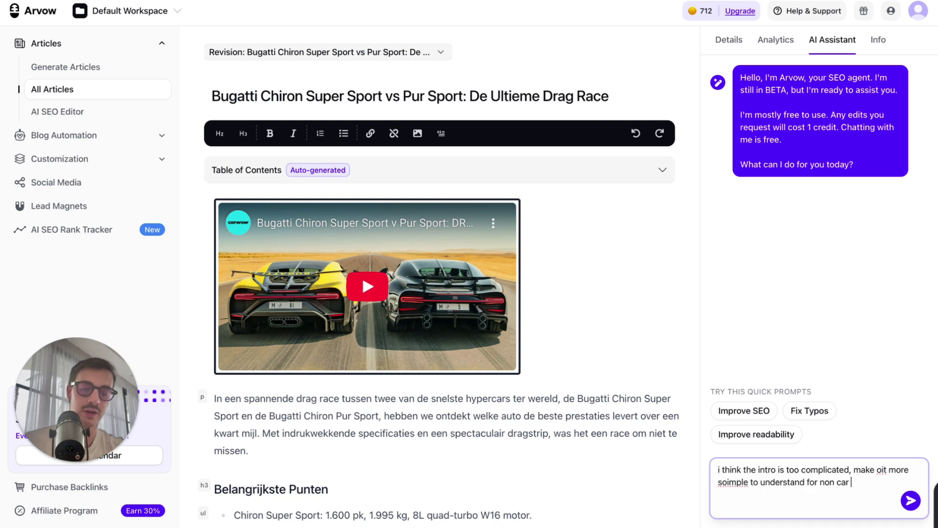
pyautogui.write('ar geeks')
pyautogui.press('Return')
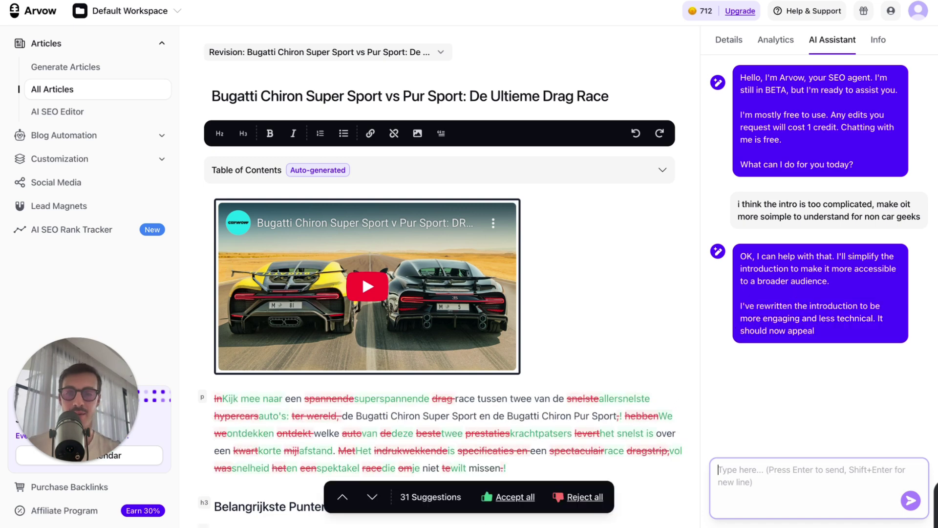
# Review the suggested changes to the introduction paragraph and accept them all
pyautogui.scroll(-3, 288, 256)
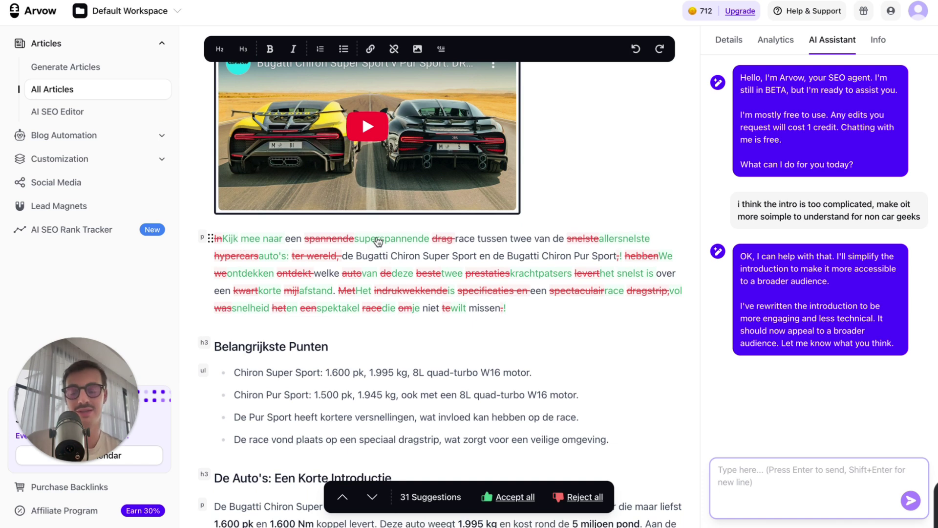
pyautogui.scroll(-1, 424, 254)
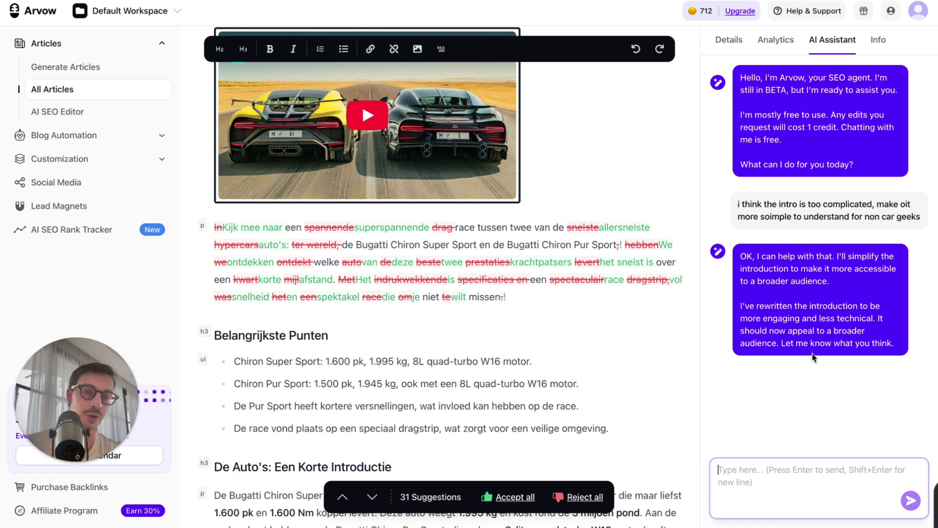
pyautogui.click(517, 504)
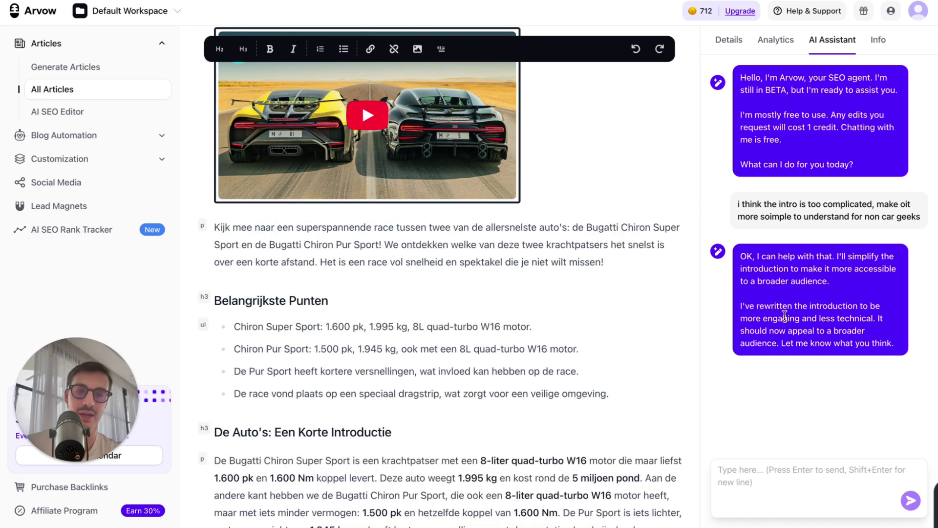
# Ask the AI Assistant to add a paragraph about why Bugatti is a great brand, and accept its suggestion
pyautogui.click(754, 481)
pyautogui.write('add a par')
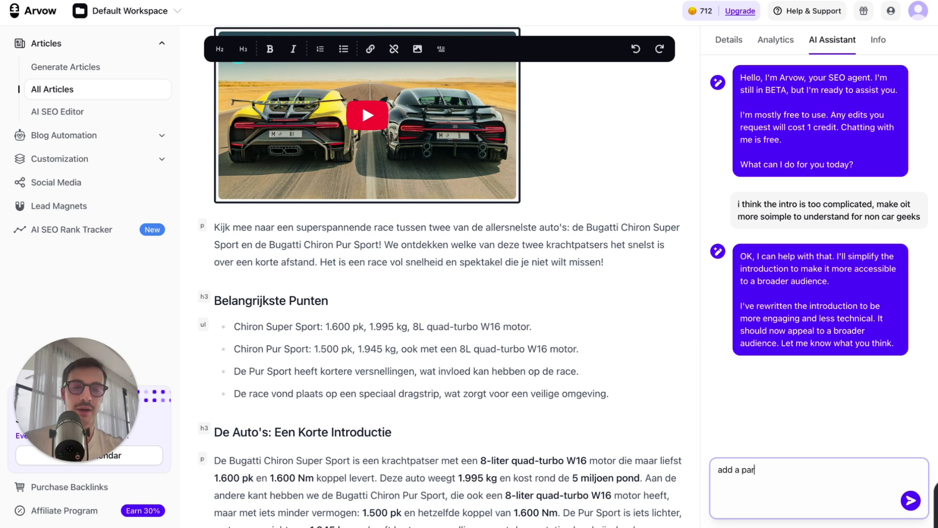
pyautogui.write('agpah that talks abou')
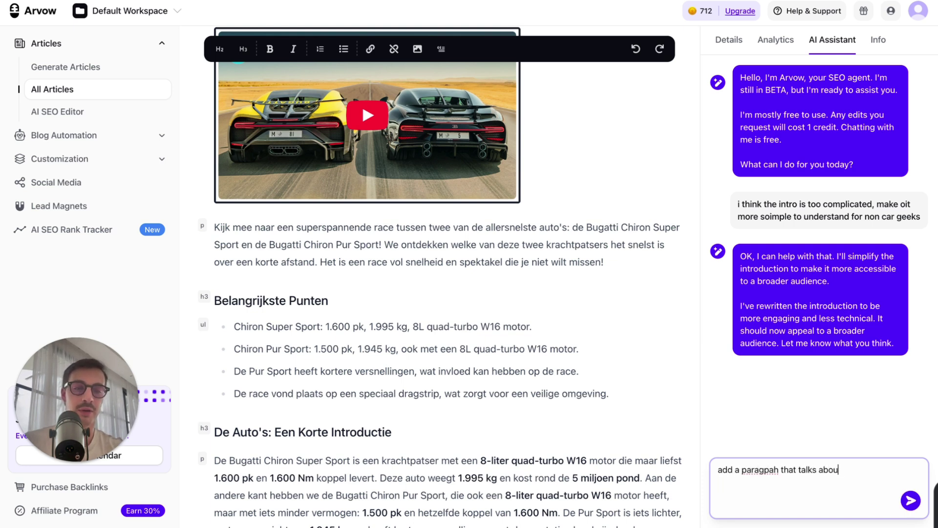
pyautogui.write('t why buggati')
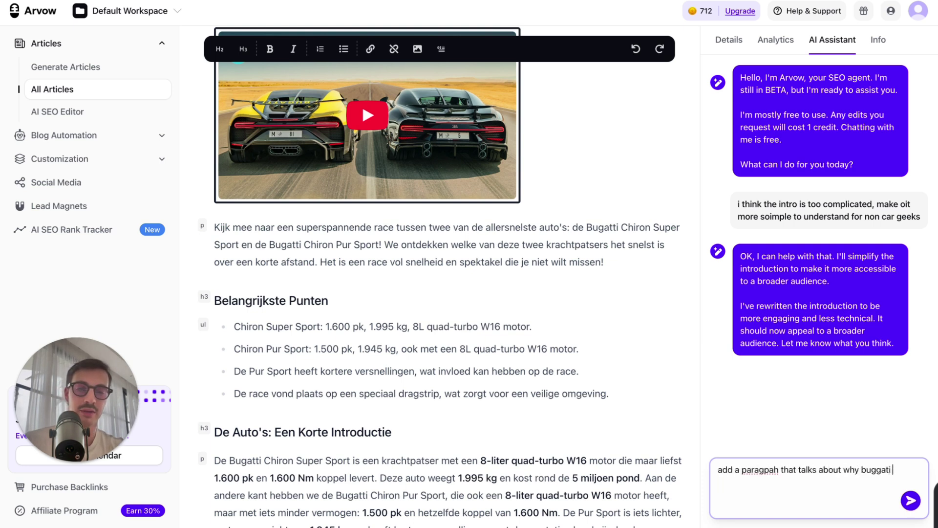
pyautogui.write(' is a great ')
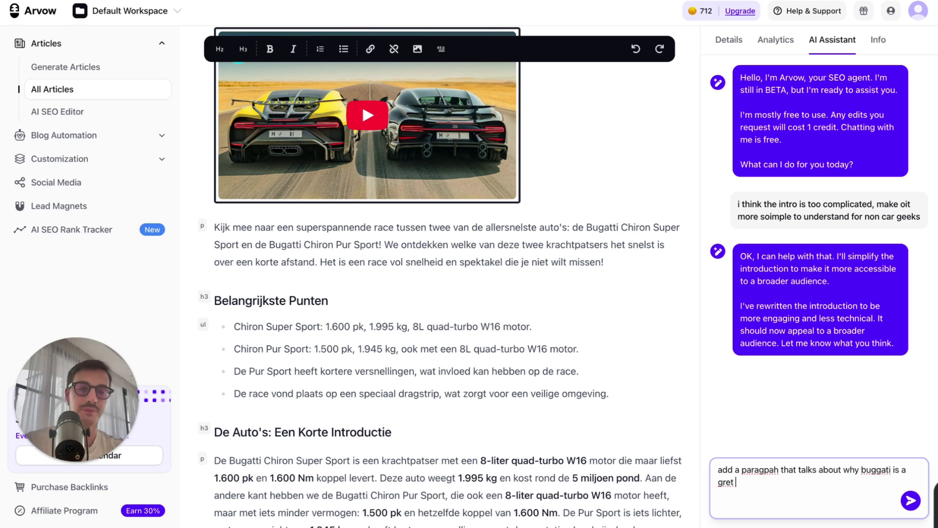
pyautogui.write('brand')
pyautogui.press('Return')
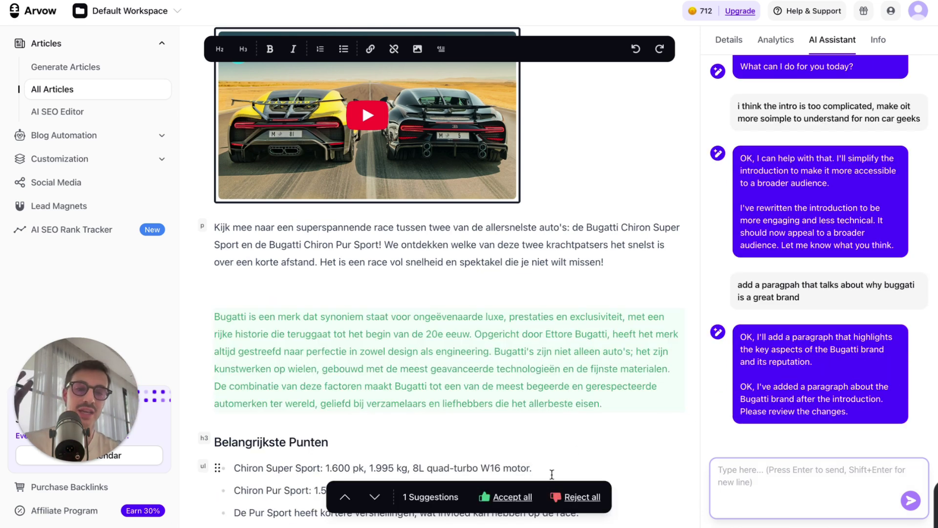
pyautogui.click(506, 497)
# Generate link suggestions for the new Bugatti brand paragraph and insert all of the proposed anchor links
pyautogui.tripleClick(498, 294)
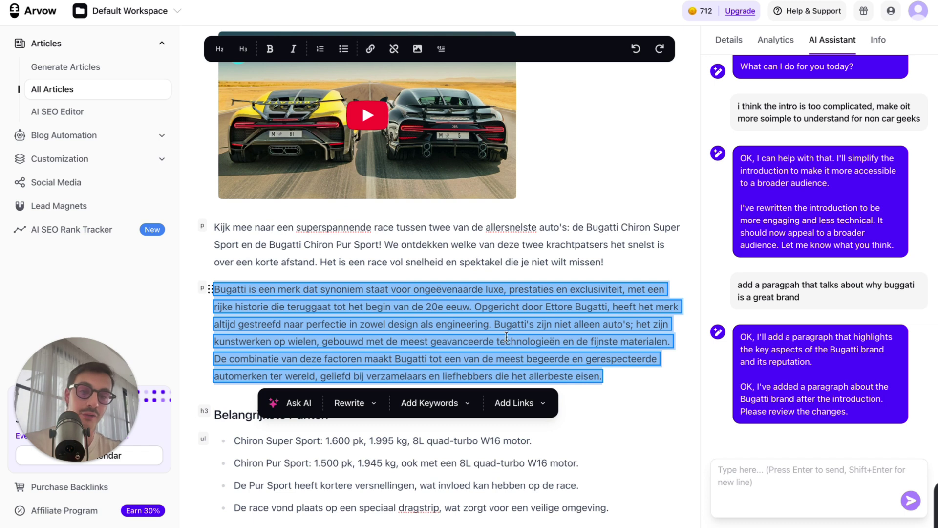
pyautogui.click(514, 403)
pyautogui.click(523, 433)
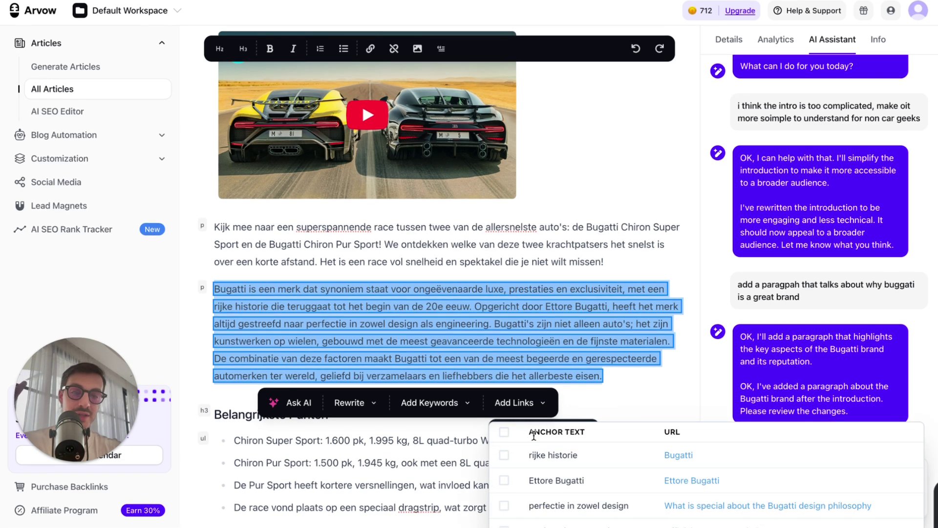
pyautogui.click(505, 432)
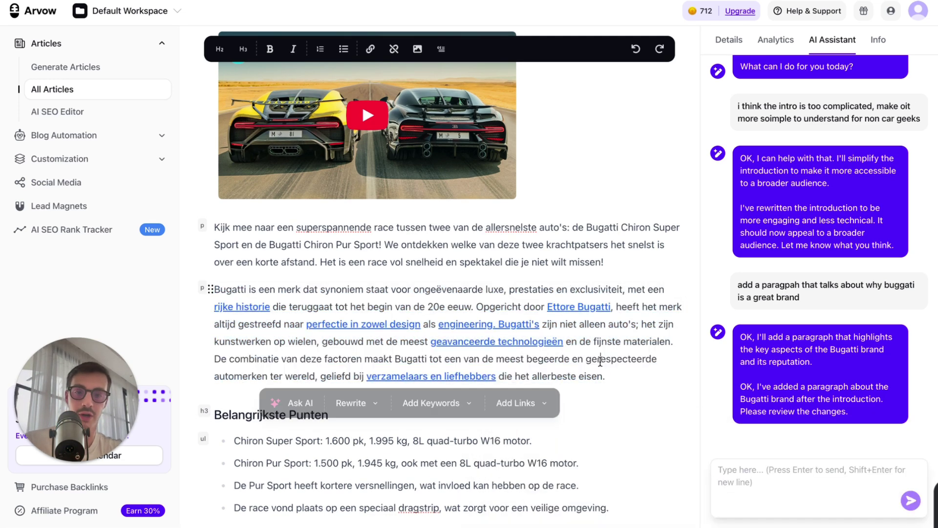
# Select the intro paragraph, view its rewrite options, and enter "car cleaner 9000" as a keyword to add
pyautogui.tripleClick(412, 219)
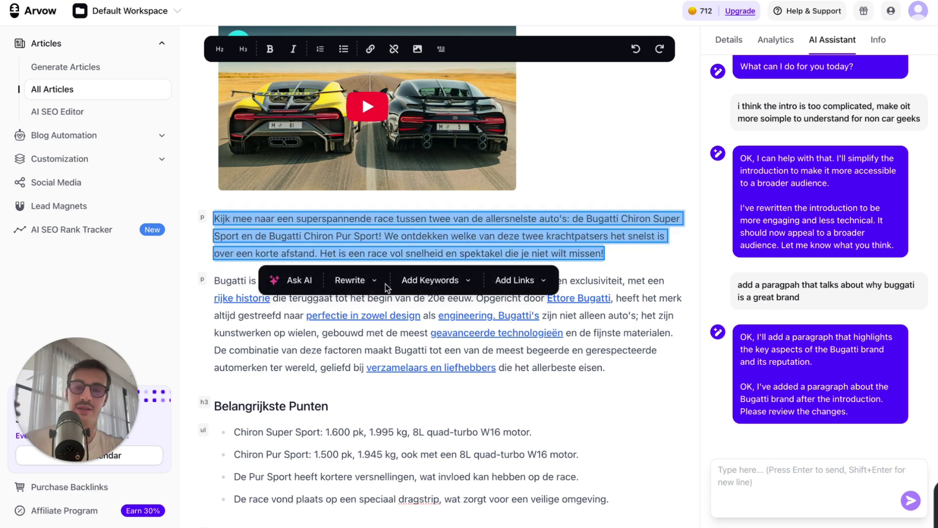
pyautogui.click(345, 286)
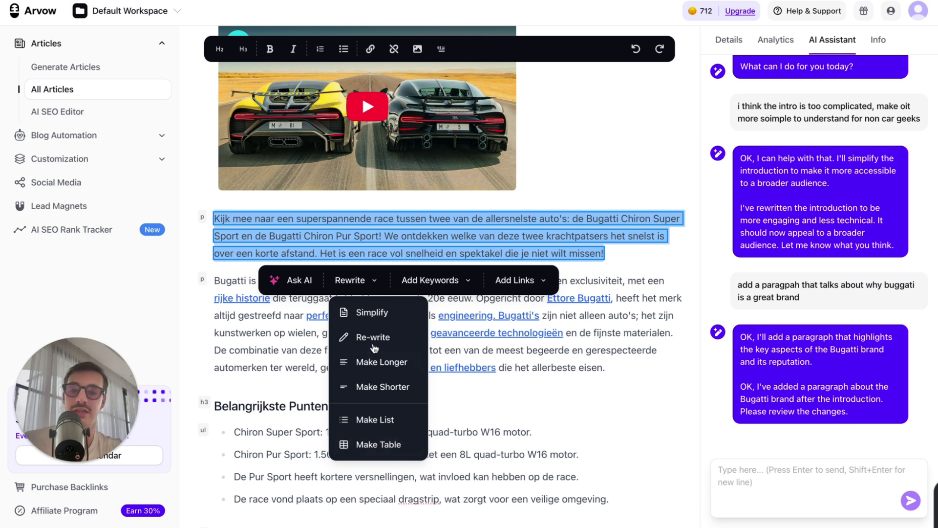
pyautogui.click(430, 280)
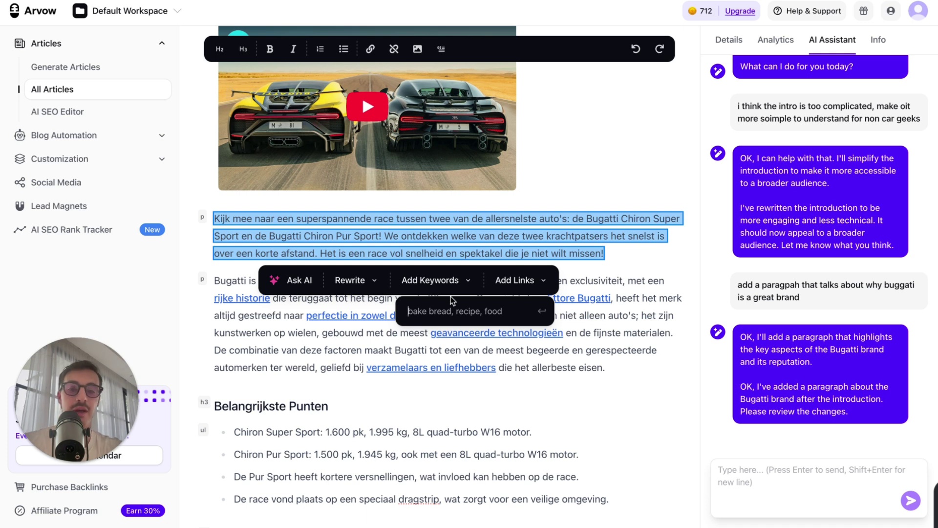
pyautogui.write('car cleaner')
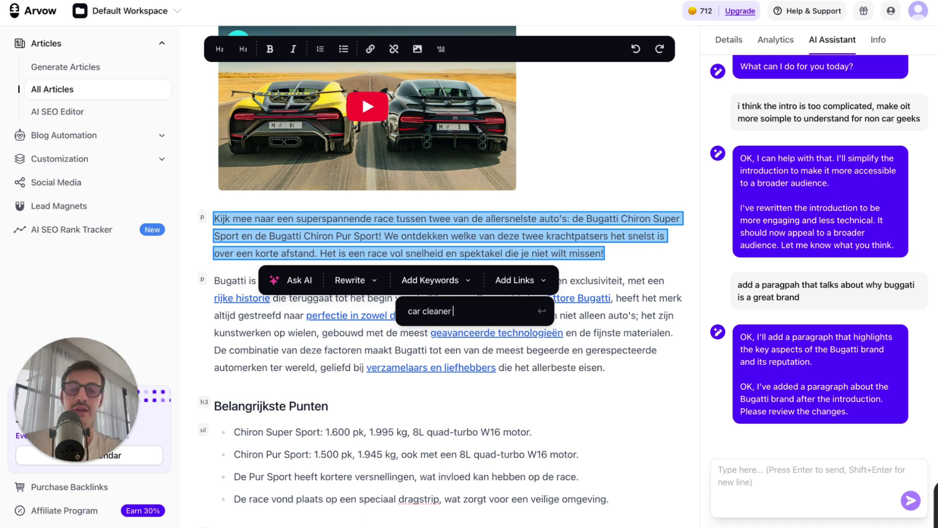
pyautogui.write(' 9000')
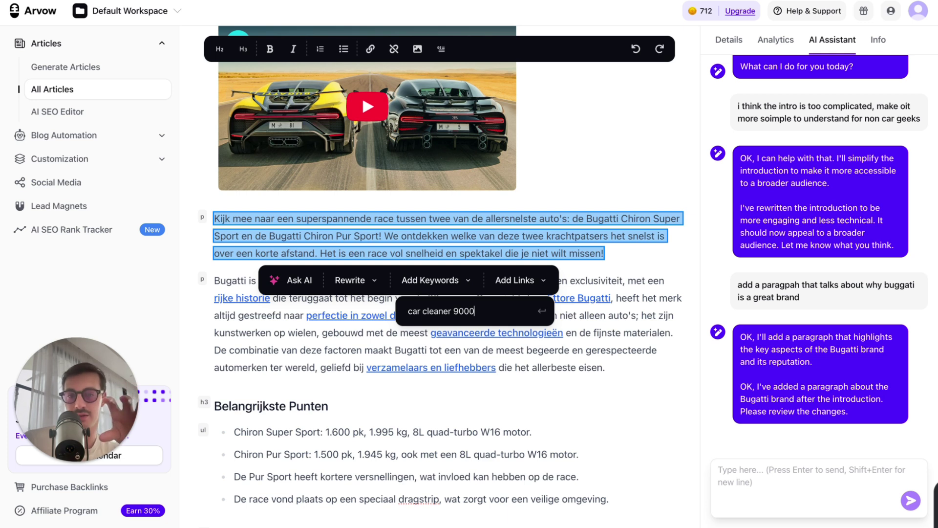
# Draft an Ask AI prompt to rewrite the selected intro paragraph so every word rhymes with a given word, and dismiss it unsent
pyautogui.click(296, 274)
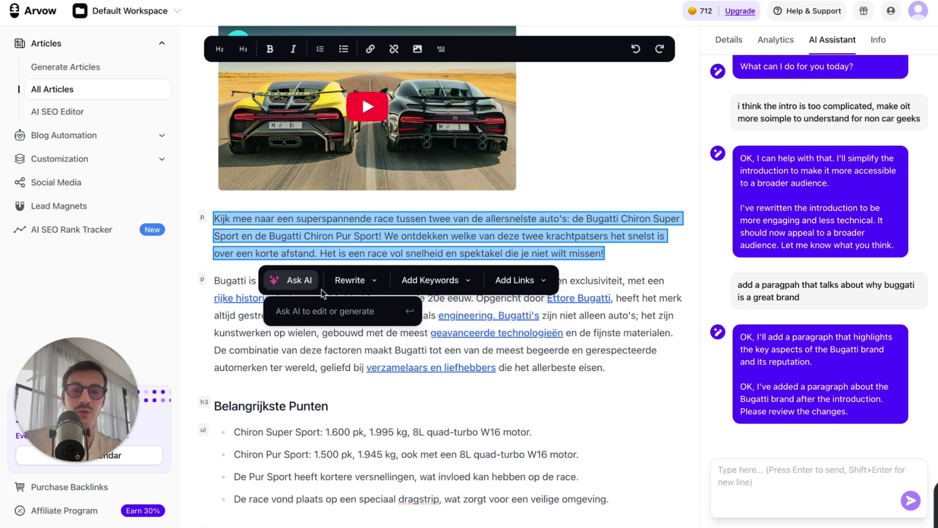
pyautogui.write('wrt')
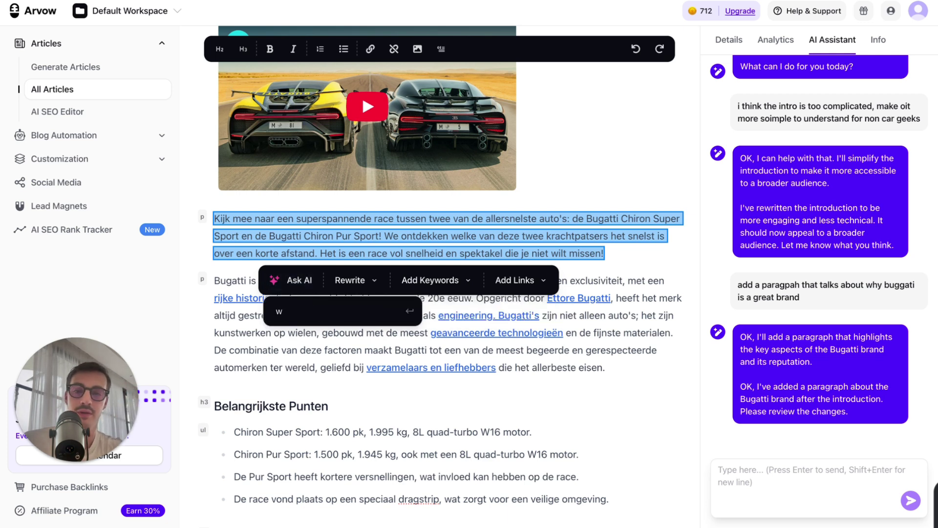
pyautogui.press('BackSpace')
pyautogui.write('write t')
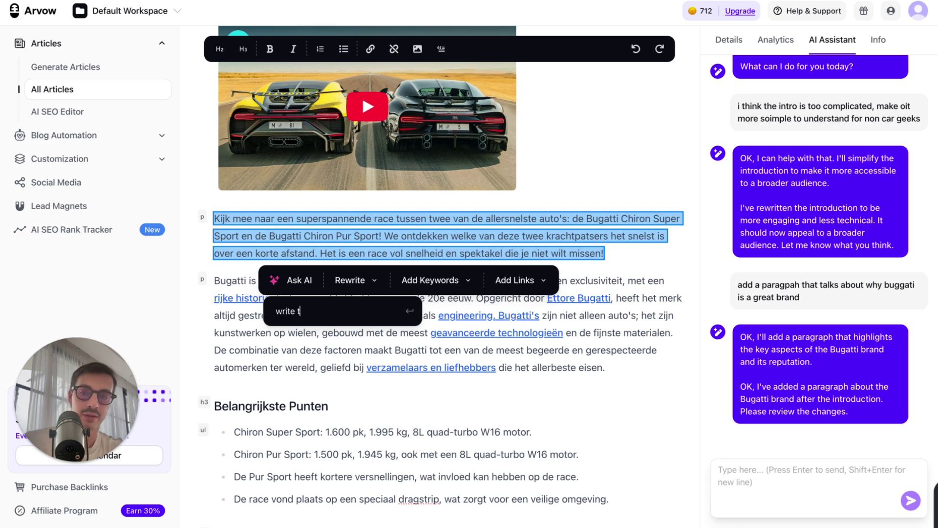
pyautogui.write('his so every woed')
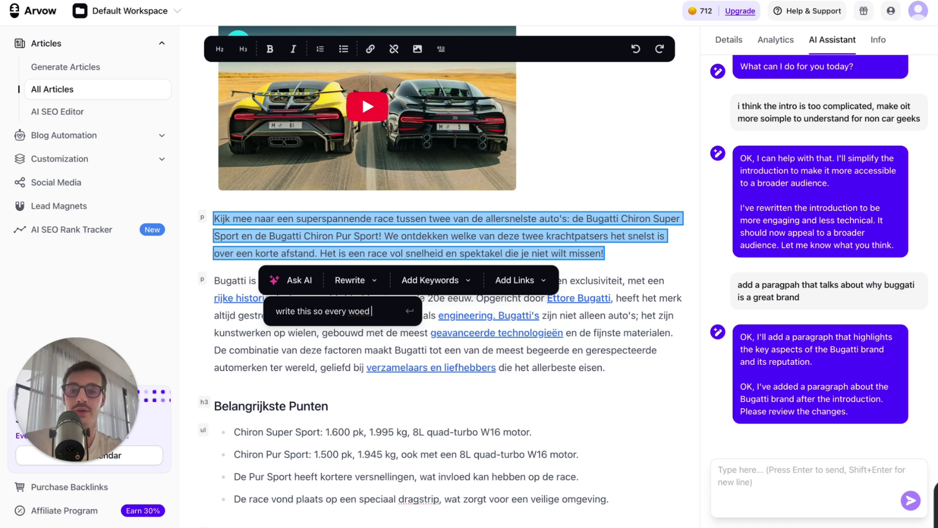
pyautogui.write(' w')
pyautogui.press('BackSpace')
pyautogui.write('rymes with')
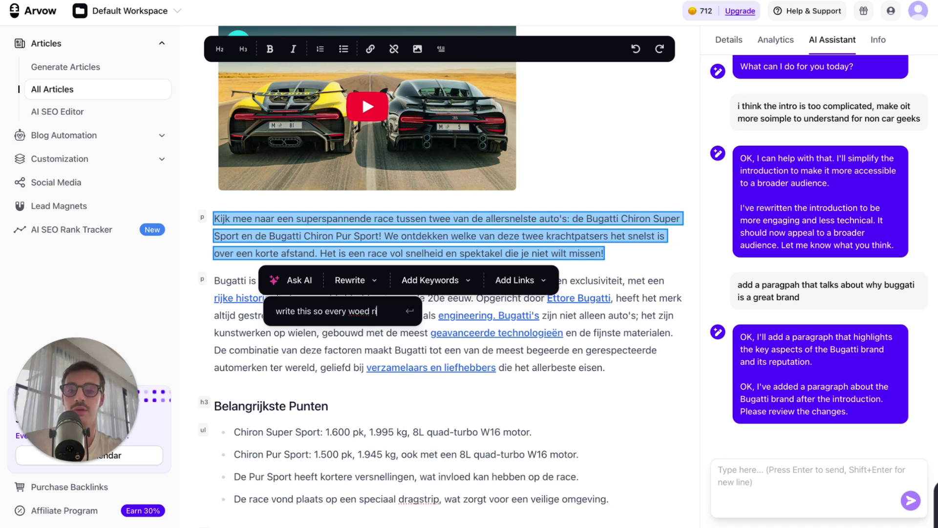
pyautogui.press('BackSpace')
pyautogui.press('BackSpace')
pyautogui.press('BackSpace')
pyautogui.press('BackSpace')
pyautogui.press('BackSpace')
pyautogui.press('BackSpace')
pyautogui.press('BackSpace')
pyautogui.press('BackSpace')
pyautogui.press('BackSpace')
pyautogui.press('BackSpace')
pyautogui.press('BackSpace')
pyautogui.press('BackSpace')
pyautogui.press('BackSpace')
pyautogui.press('BackSpace')
pyautogui.press('BackSpace')
pyautogui.press('BackSpace')
pyautogui.press('BackSpace')
pyautogui.press('BackSpace')
pyautogui.press('BackSpace')
pyautogui.press('BackSpace')
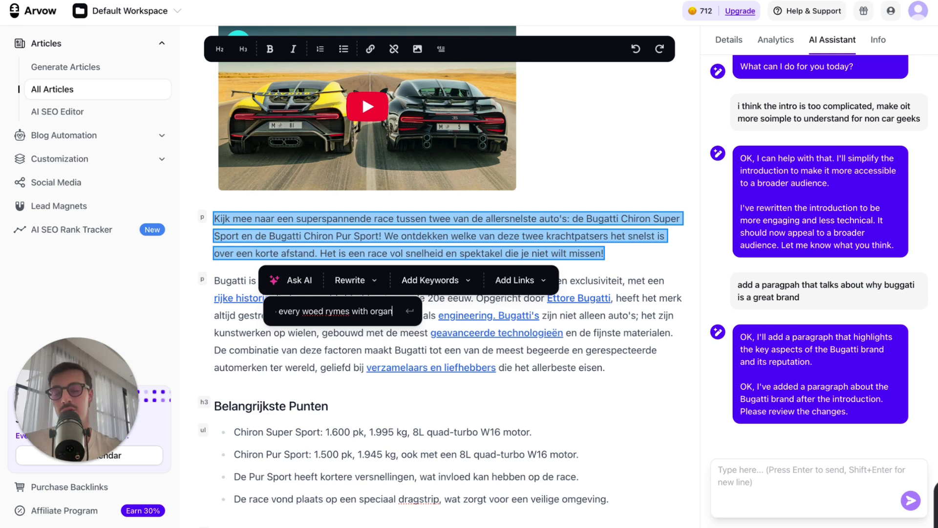
pyautogui.click(438, 476)
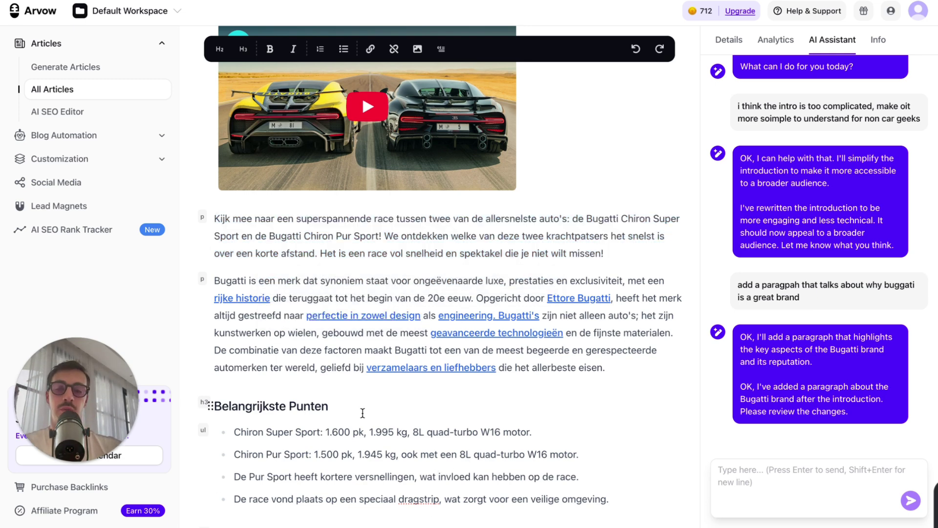
pyautogui.scroll(4, 363, 413)
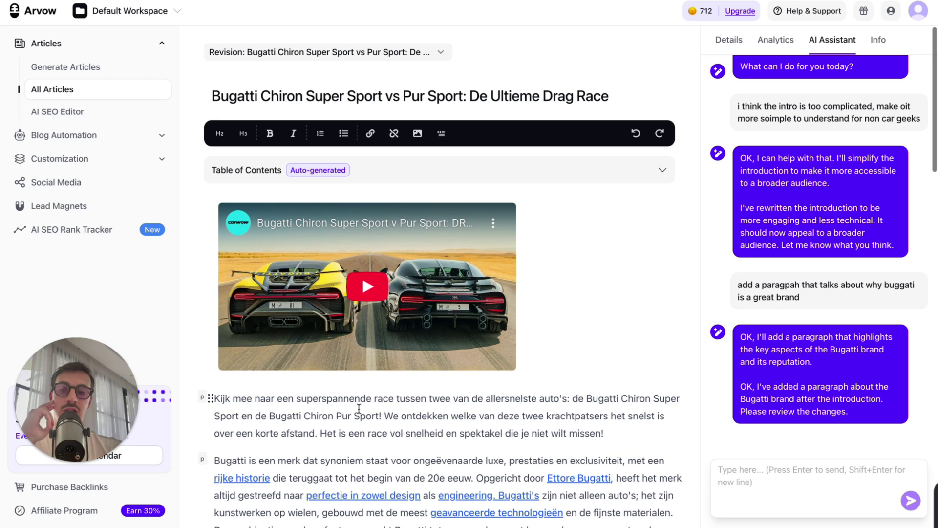
# Open the Journalist AI site optimizer last updated Jan 30 and view its applied page title optimizations
pyautogui.click(102, 135)
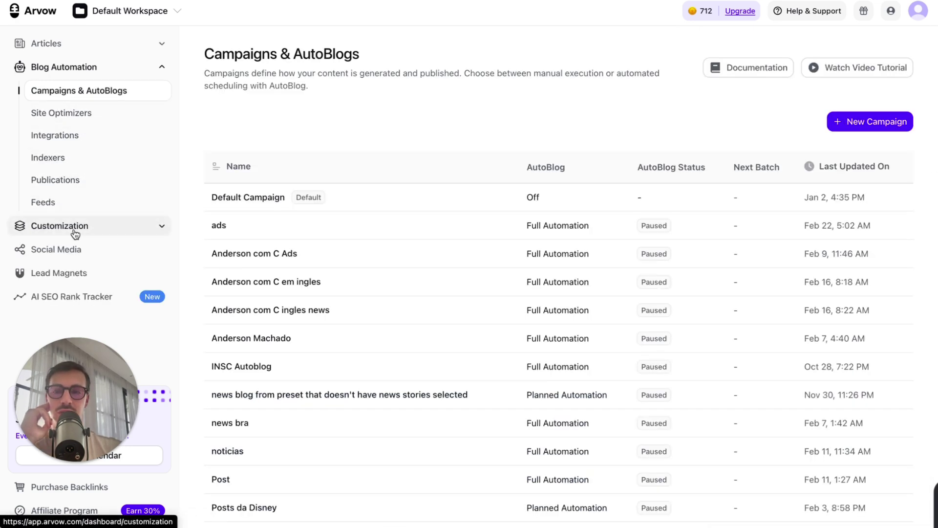
pyautogui.click(59, 227)
pyautogui.click(76, 72)
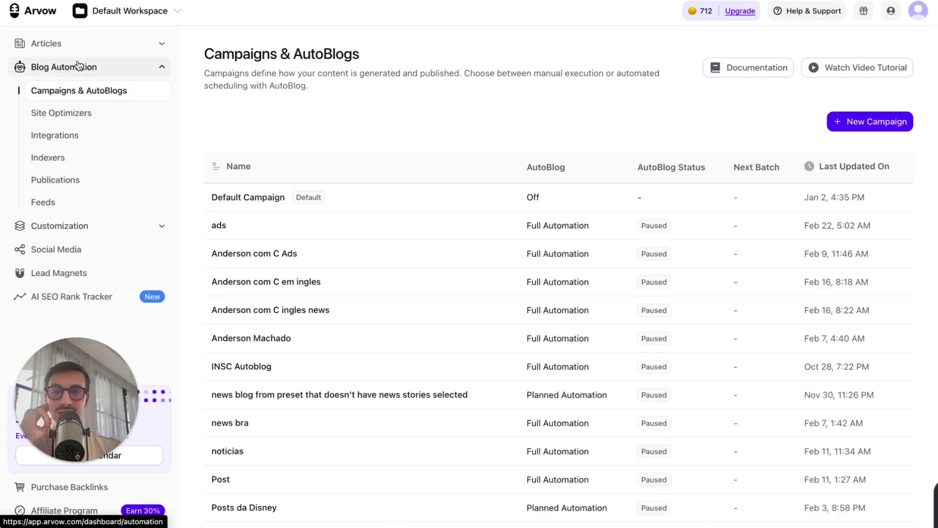
pyautogui.click(83, 112)
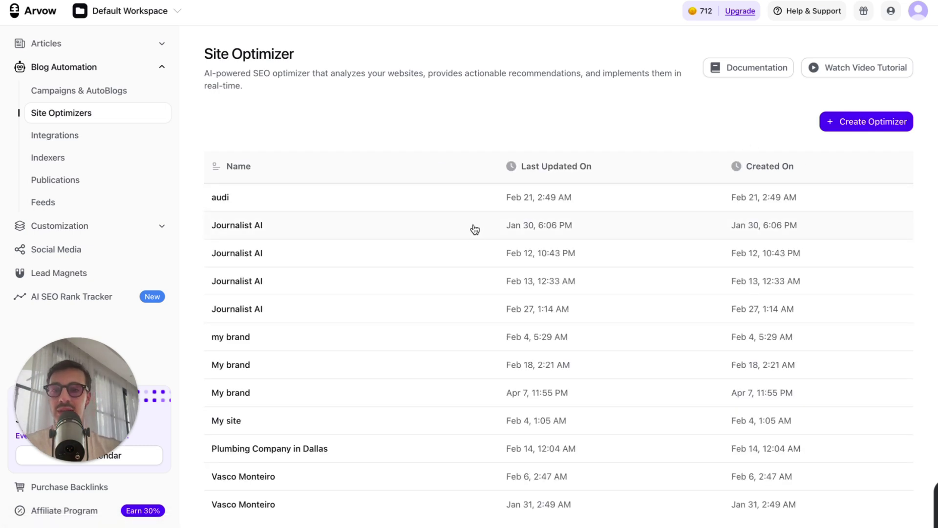
pyautogui.click(473, 229)
pyautogui.scroll(-1, 397, 271)
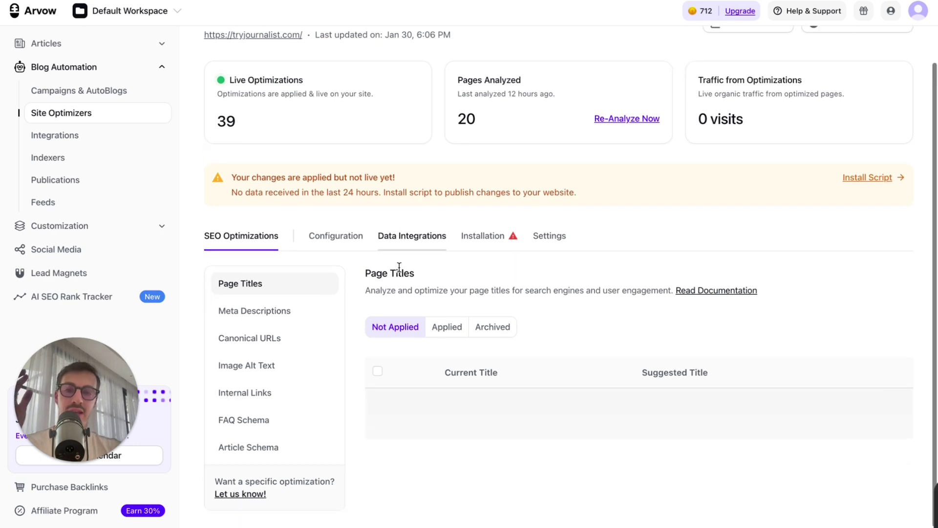
pyautogui.scroll(-1, 249, 438)
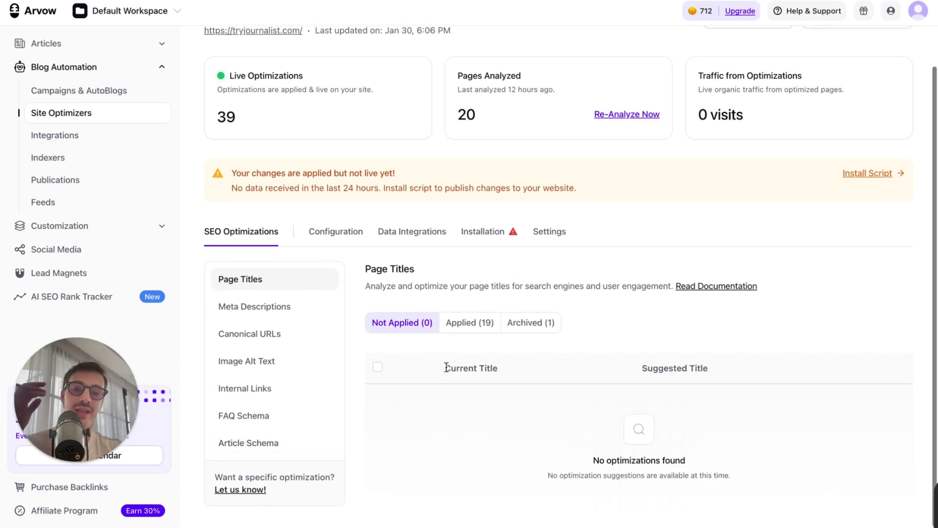
pyautogui.click(461, 333)
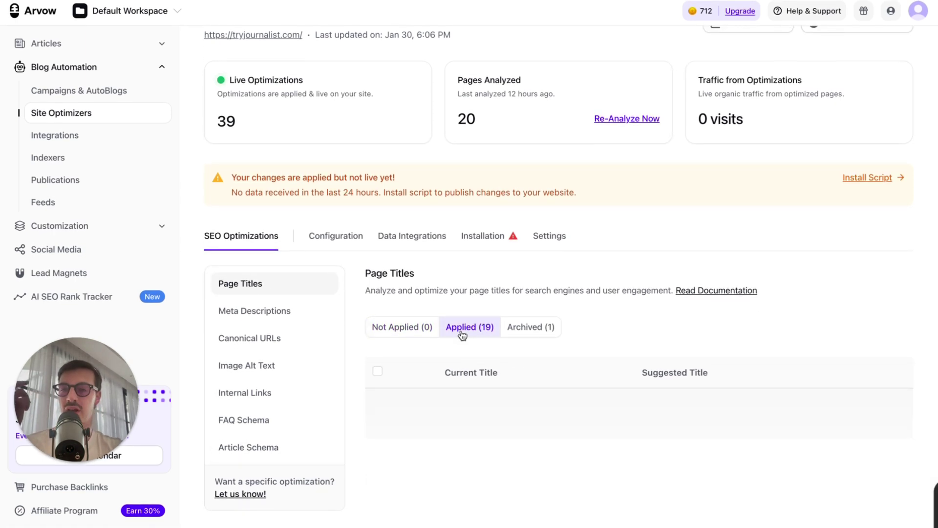
# Circle the Pages Analyzed card, underline the AI SEO Editor page, and mark toward its suggested title in red pen, and exit drawing mode
pyautogui.hotkey('alt', 'shift', 'd')
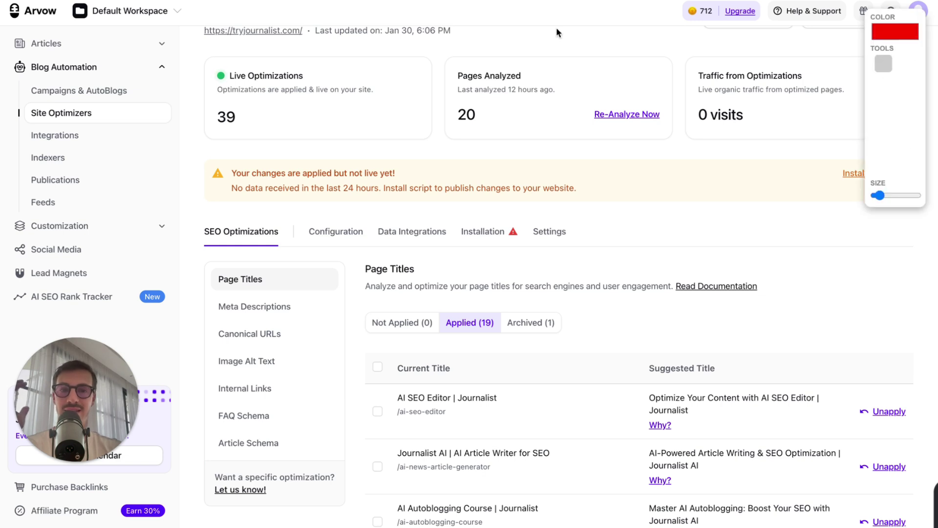
pyautogui.moveTo(548, 33)
pyautogui.mouseDown()
pyautogui.moveTo(433, 103)
pyautogui.moveTo(560, 32)
pyautogui.mouseUp()
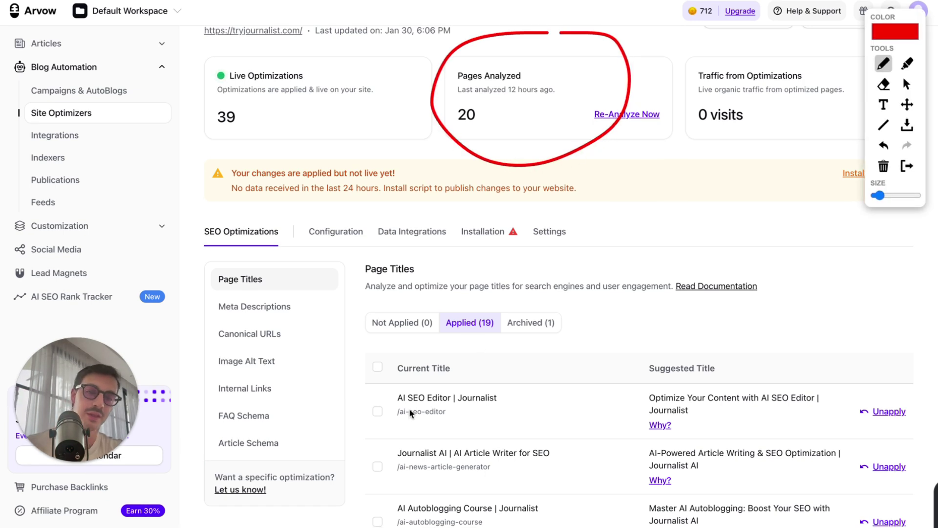
pyautogui.moveTo(398, 423)
pyautogui.mouseDown()
pyautogui.moveTo(449, 421)
pyautogui.moveTo(408, 426)
pyautogui.moveTo(420, 428)
pyautogui.moveTo(422, 407)
pyautogui.moveTo(449, 406)
pyautogui.mouseUp()
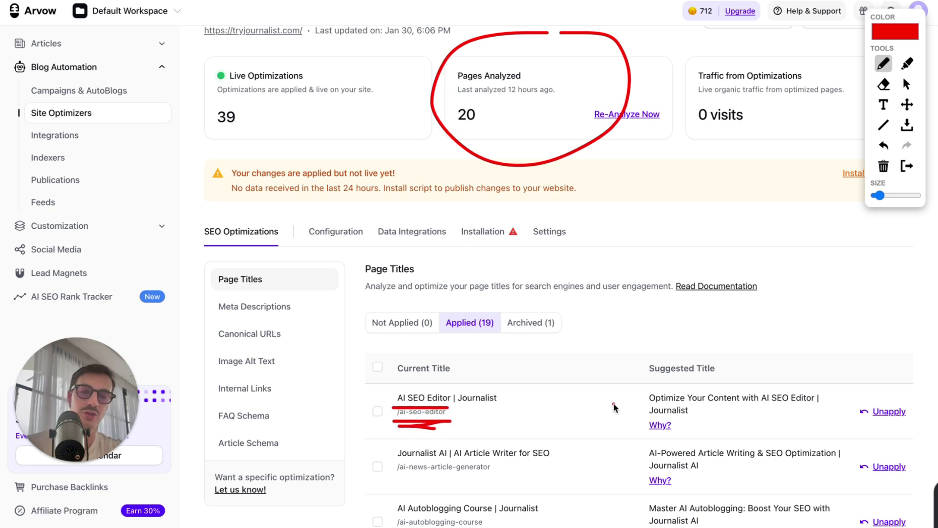
pyautogui.moveTo(612, 404); pyautogui.dragTo(648, 405)
pyautogui.click(906, 166)
pyautogui.moveTo(670, 426)
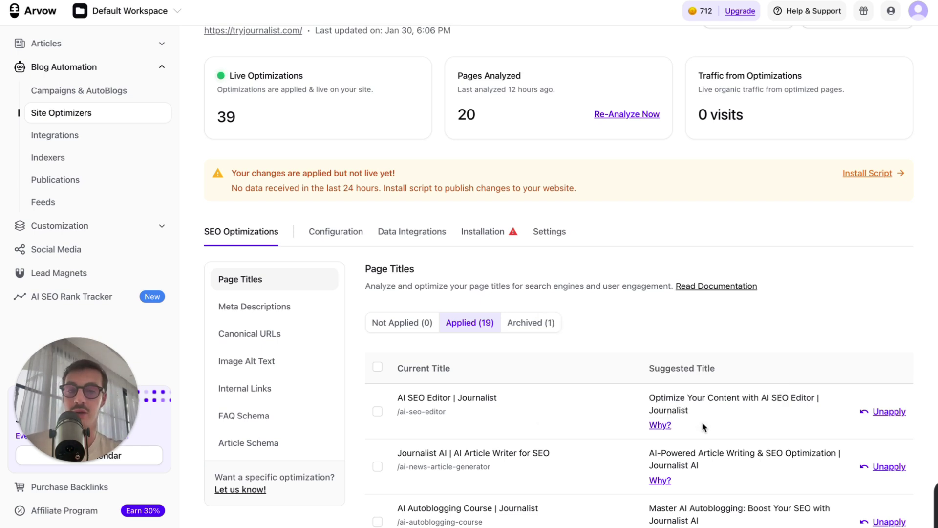
# Review the optimizer's sections for meta descriptions, canonical URLs, image alt text, and internal links
pyautogui.scroll(2, 726, 426)
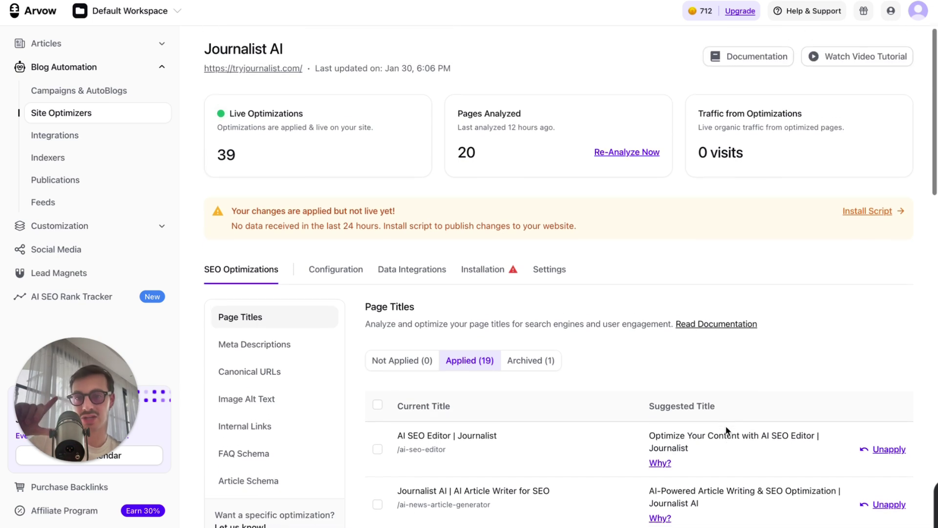
pyautogui.scroll(-1, 725, 430)
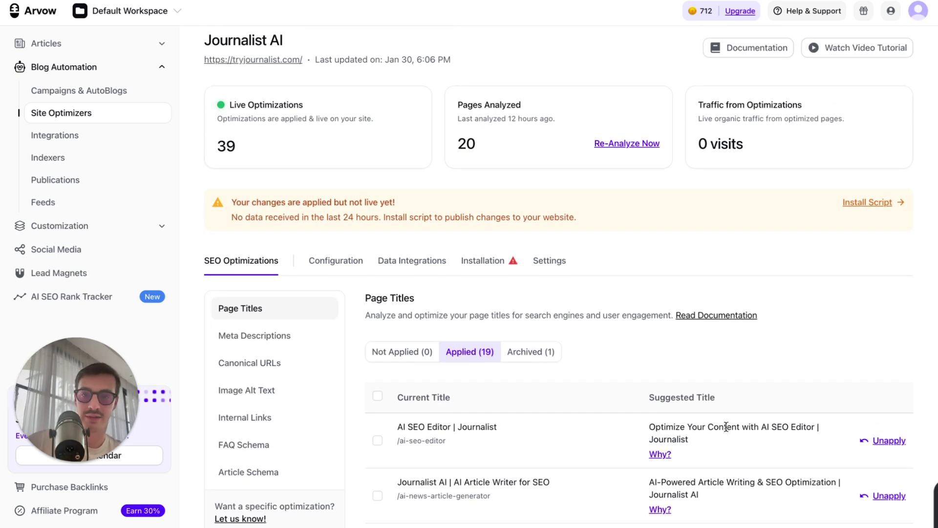
pyautogui.scroll(-2, 342, 313)
pyautogui.click(252, 293)
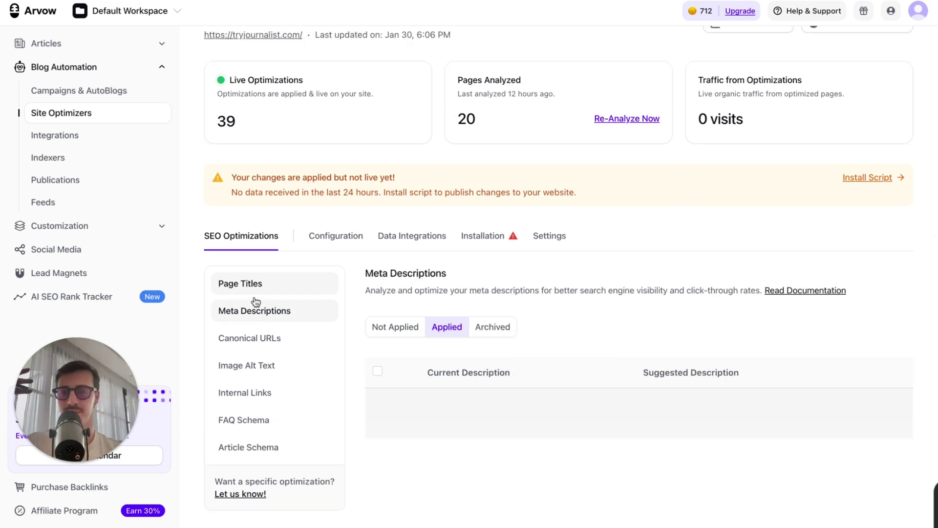
pyautogui.click(263, 345)
pyautogui.click(262, 370)
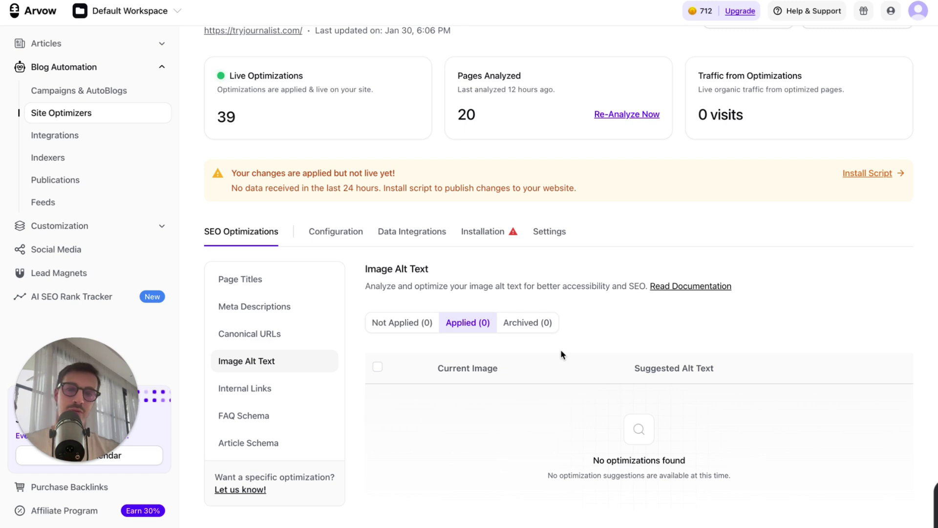
pyautogui.click(268, 393)
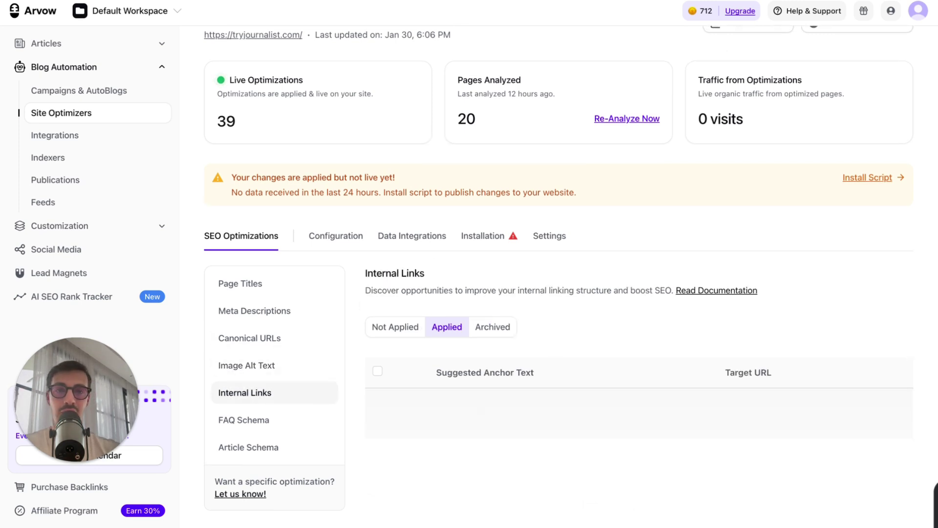
# Sketch seven page shapes in red pen with curves linking them to illustrate internal linking, and exit drawing mode
pyautogui.hotkey('alt', 'shift', 'd')
pyautogui.moveTo(367, 126); pyautogui.dragTo(381, 109)
pyautogui.moveTo(484, 109)
pyautogui.mouseDown()
pyautogui.moveTo(538, 183)
pyautogui.moveTo(469, 88)
pyautogui.mouseUp()
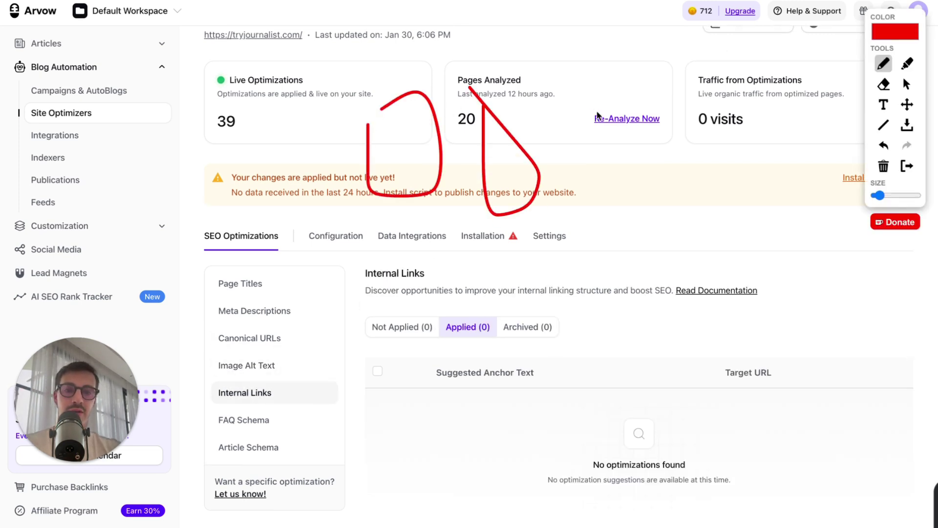
pyautogui.moveTo(594, 112); pyautogui.dragTo(624, 107)
pyautogui.moveTo(724, 103)
pyautogui.mouseDown()
pyautogui.moveTo(753, 256)
pyautogui.moveTo(694, 134)
pyautogui.mouseUp()
pyautogui.moveTo(413, 293)
pyautogui.mouseDown()
pyautogui.moveTo(501, 303)
pyautogui.moveTo(415, 272)
pyautogui.mouseUp()
pyautogui.moveTo(564, 259)
pyautogui.mouseDown()
pyautogui.moveTo(571, 344)
pyautogui.moveTo(597, 260)
pyautogui.mouseUp()
pyautogui.moveTo(727, 283)
pyautogui.mouseDown()
pyautogui.moveTo(727, 293)
pyautogui.moveTo(742, 270)
pyautogui.mouseUp()
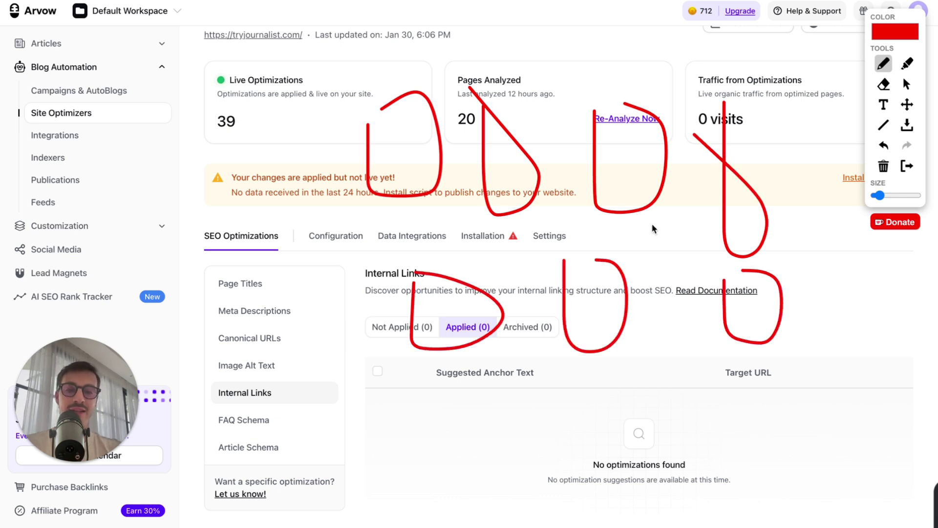
pyautogui.moveTo(497, 131)
pyautogui.mouseDown()
pyautogui.moveTo(421, 54)
pyautogui.moveTo(395, 90)
pyautogui.mouseUp()
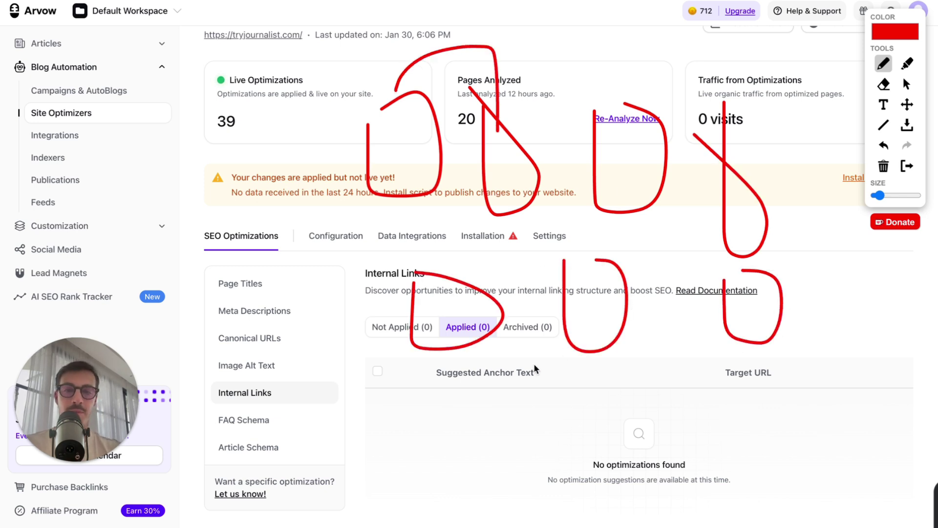
pyautogui.moveTo(469, 336)
pyautogui.mouseDown()
pyautogui.moveTo(570, 388)
pyautogui.moveTo(597, 353)
pyautogui.mouseUp()
pyautogui.moveTo(739, 180)
pyautogui.mouseDown()
pyautogui.moveTo(735, 190)
pyautogui.moveTo(462, 208)
pyautogui.moveTo(437, 169)
pyautogui.mouseUp()
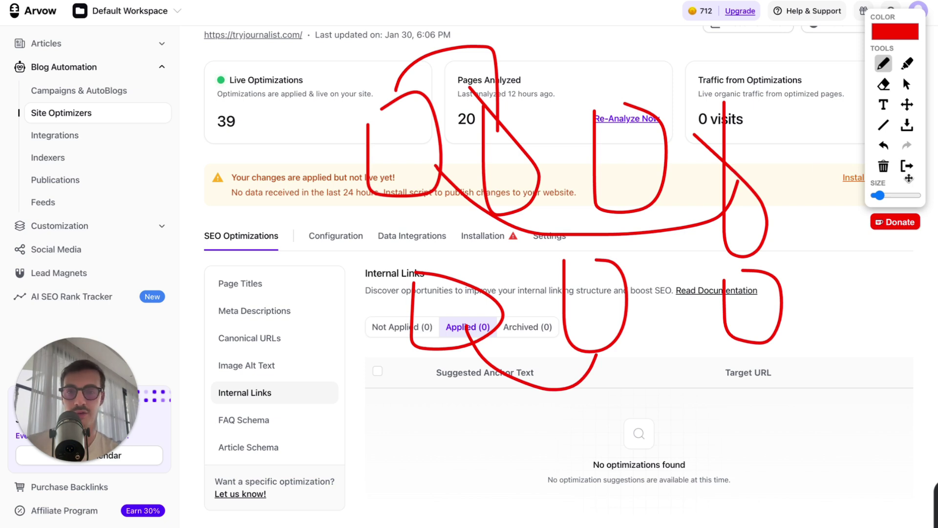
pyautogui.moveTo(394, 182); pyautogui.dragTo(722, 214)
pyautogui.click(901, 166)
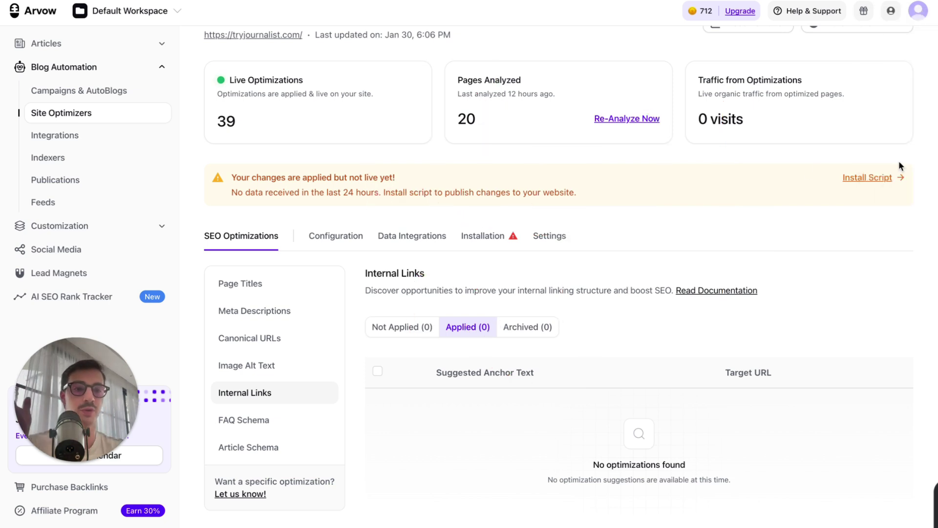
# View the FAQ Schema and Article Schema optimization sections and return to the Generate Articles page
pyautogui.click(251, 428)
pyautogui.click(251, 443)
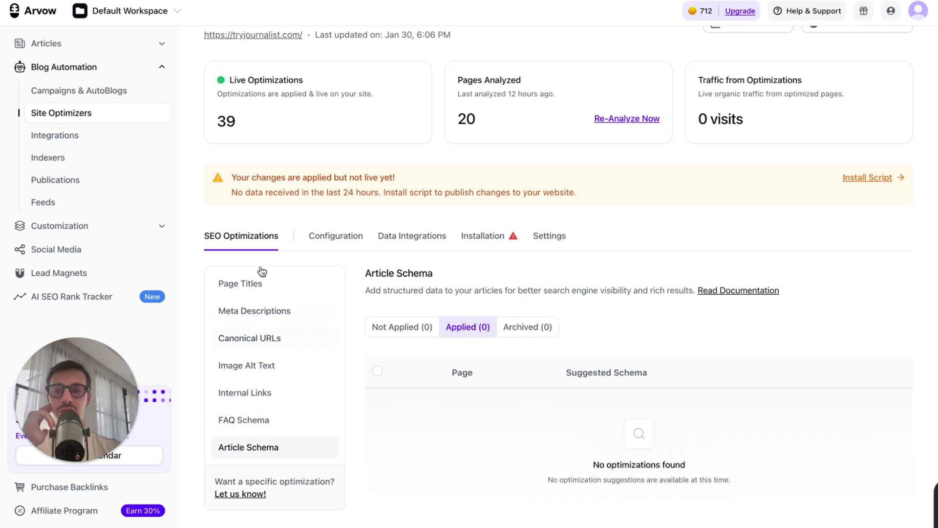
pyautogui.click(43, 15)
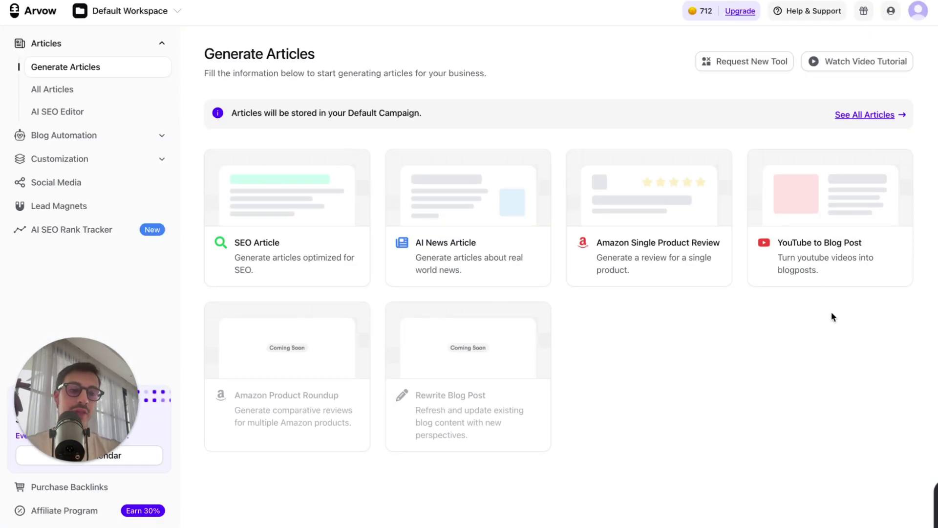
pyautogui.moveTo(935, 504); pyautogui.dragTo(805, 331)
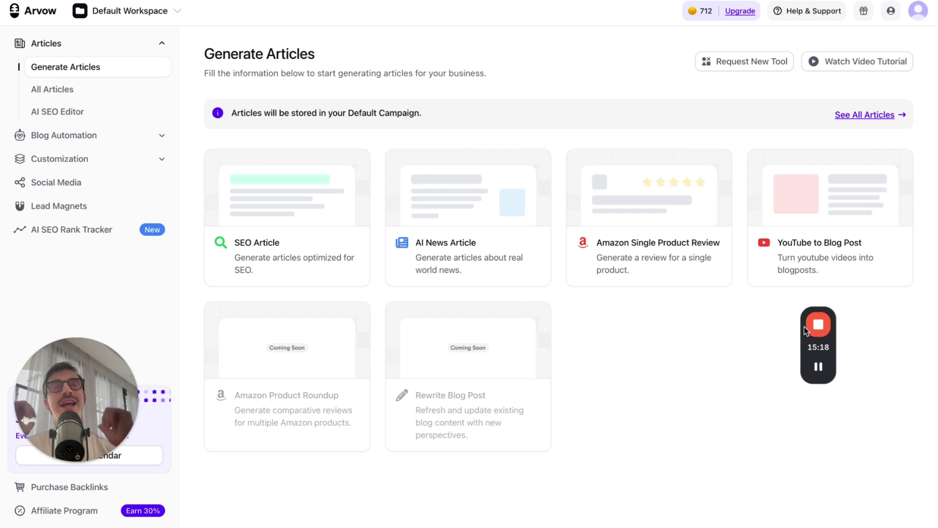